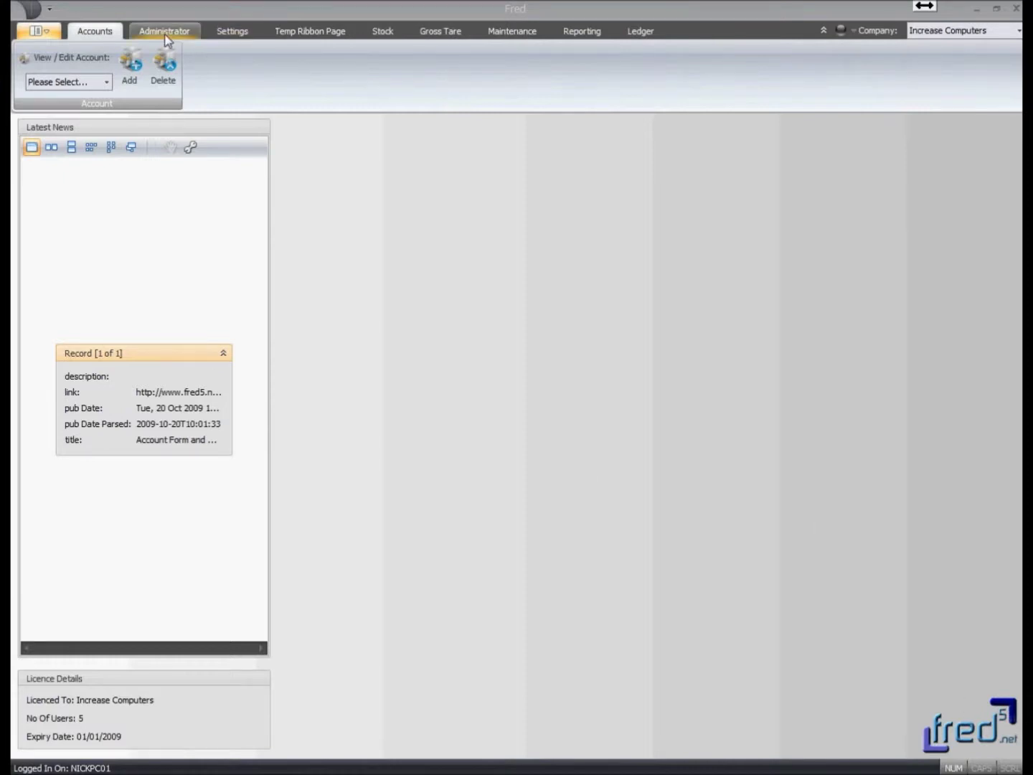
- Look through the Stock, Appearance and Maintenance command sets, then return to the Accounts commands
{"action": "left_click", "coordinate": [375, 37]}
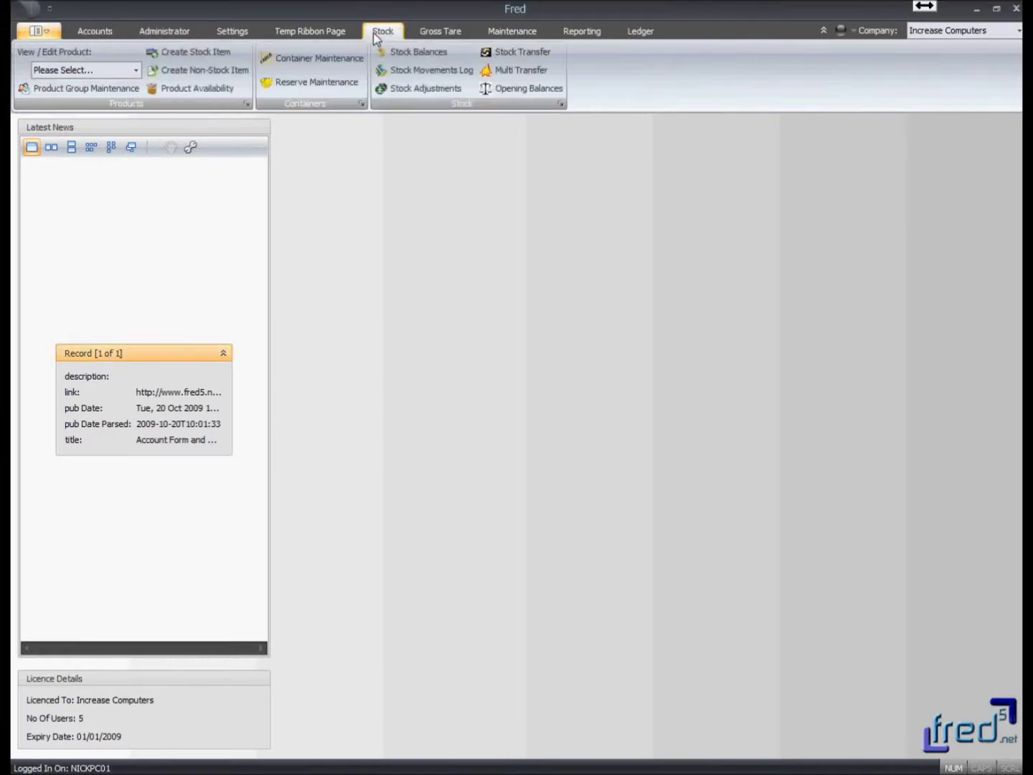
{"action": "left_click", "coordinate": [225, 35]}
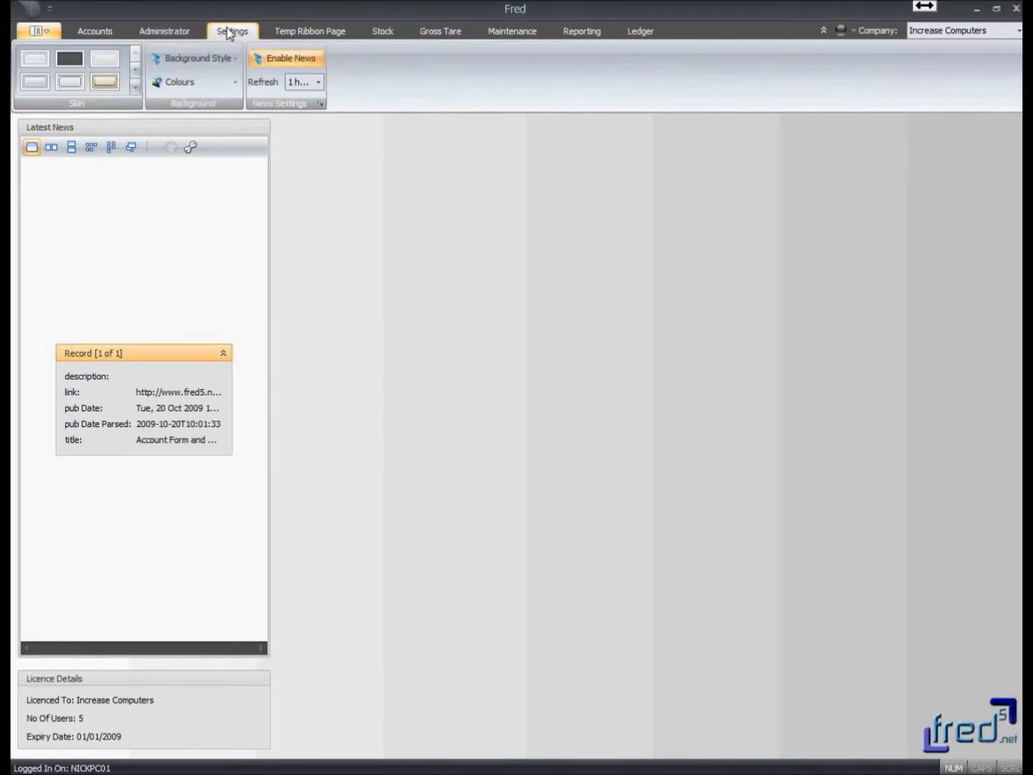
{"action": "left_click", "coordinate": [497, 34]}
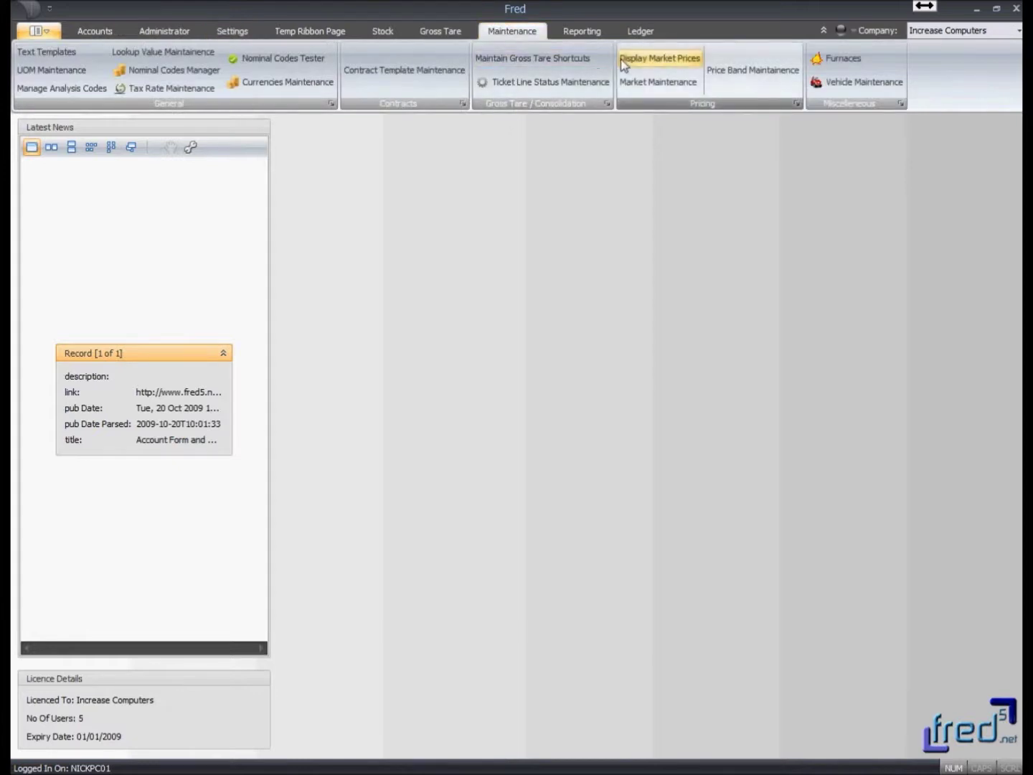
{"action": "left_click", "coordinate": [378, 33]}
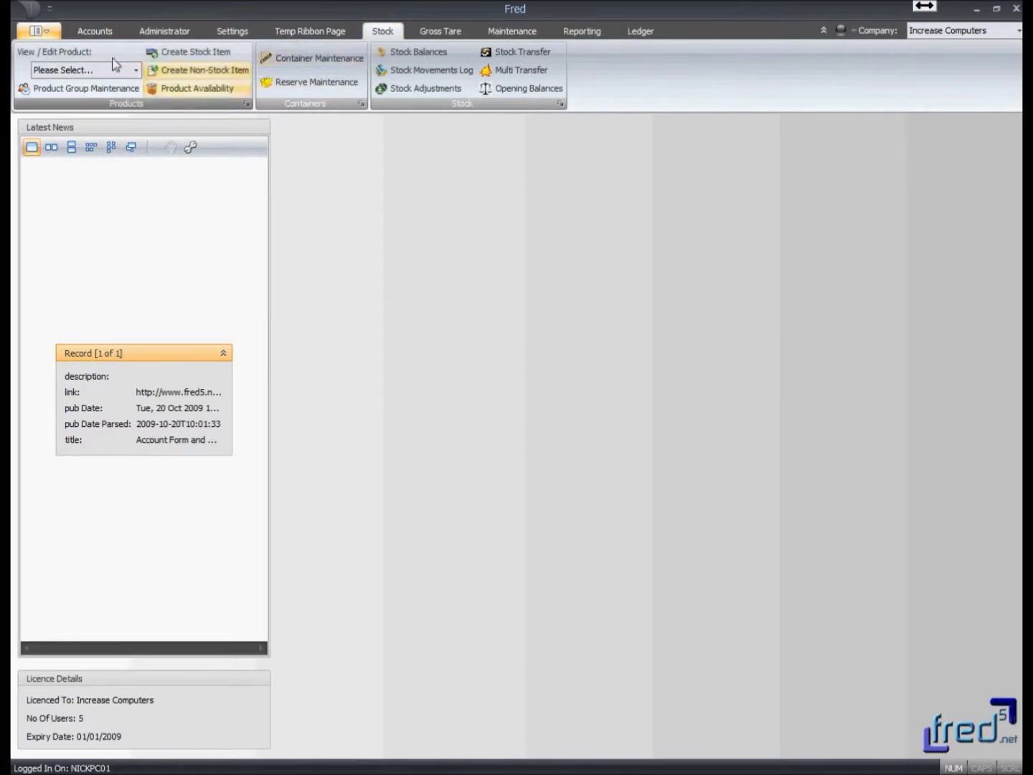
{"action": "left_click", "coordinate": [101, 38]}
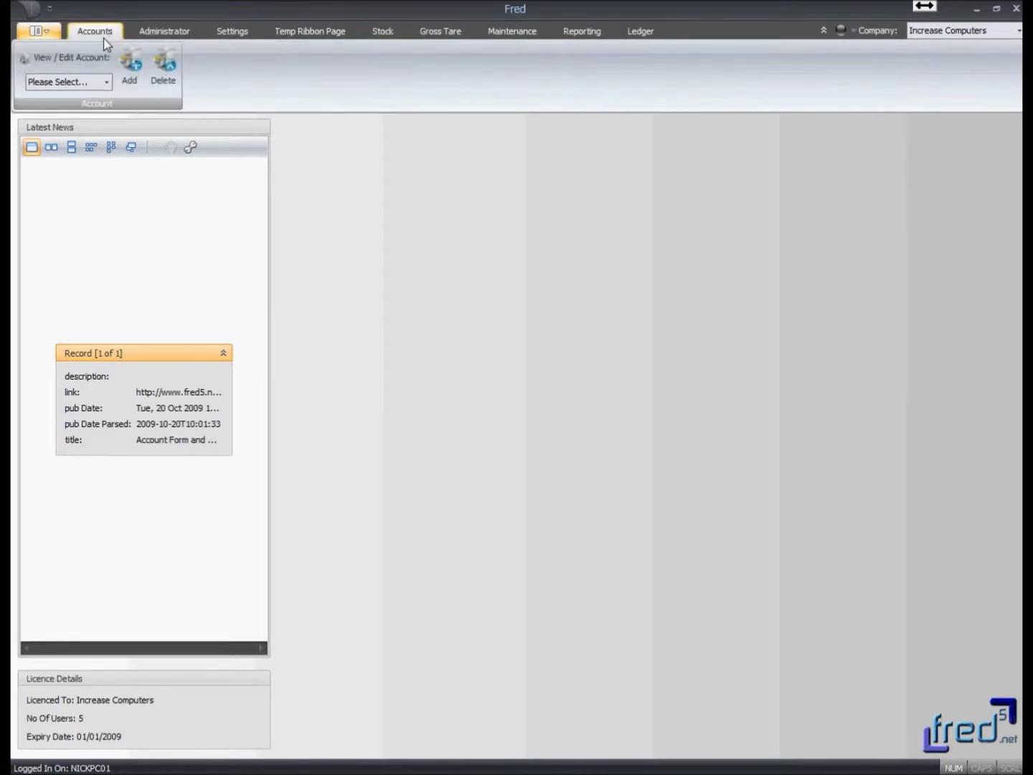
- Start a new account named Hadrian Engineering with short name HADENG
{"action": "left_click", "coordinate": [131, 71]}
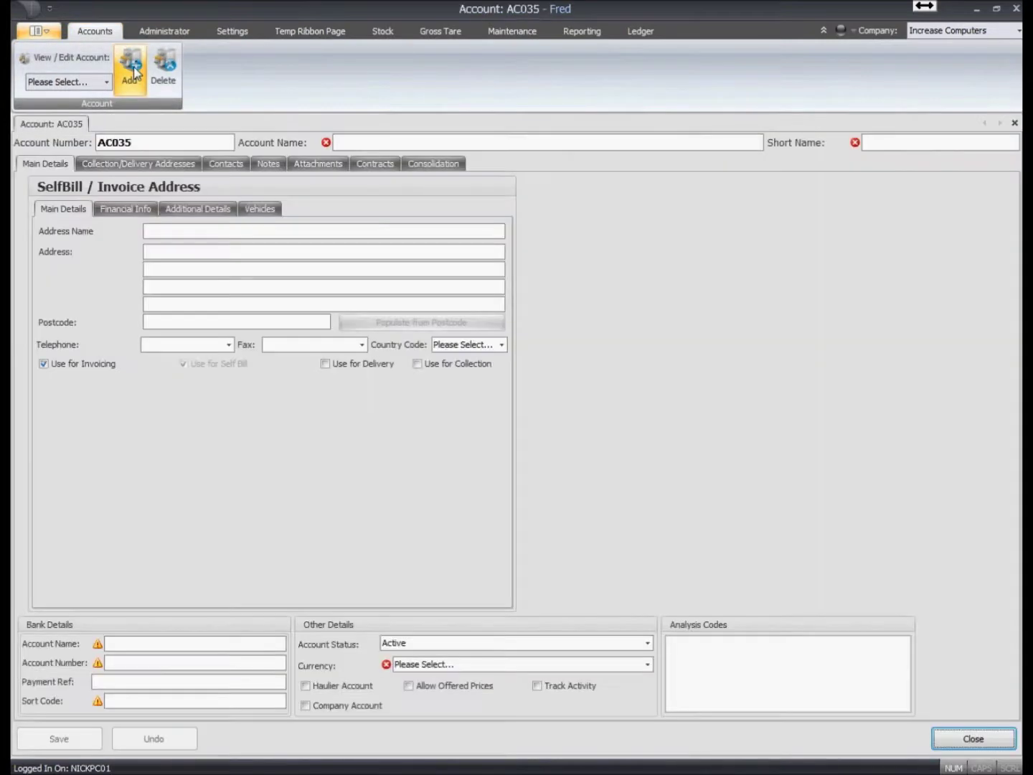
{"action": "left_click", "coordinate": [384, 146]}
{"action": "type", "text": "Hadr"}
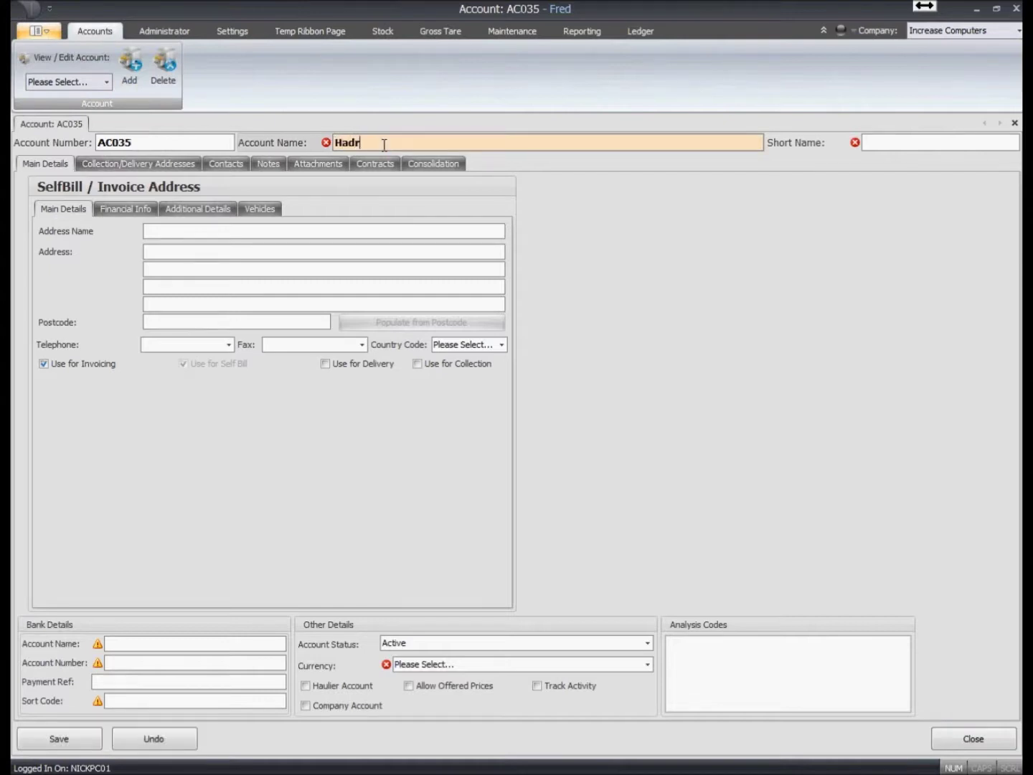
{"action": "type", "text": "ian Engineering"}
{"action": "key", "text": "Tab"}
{"action": "left_click", "coordinate": [928, 144]}
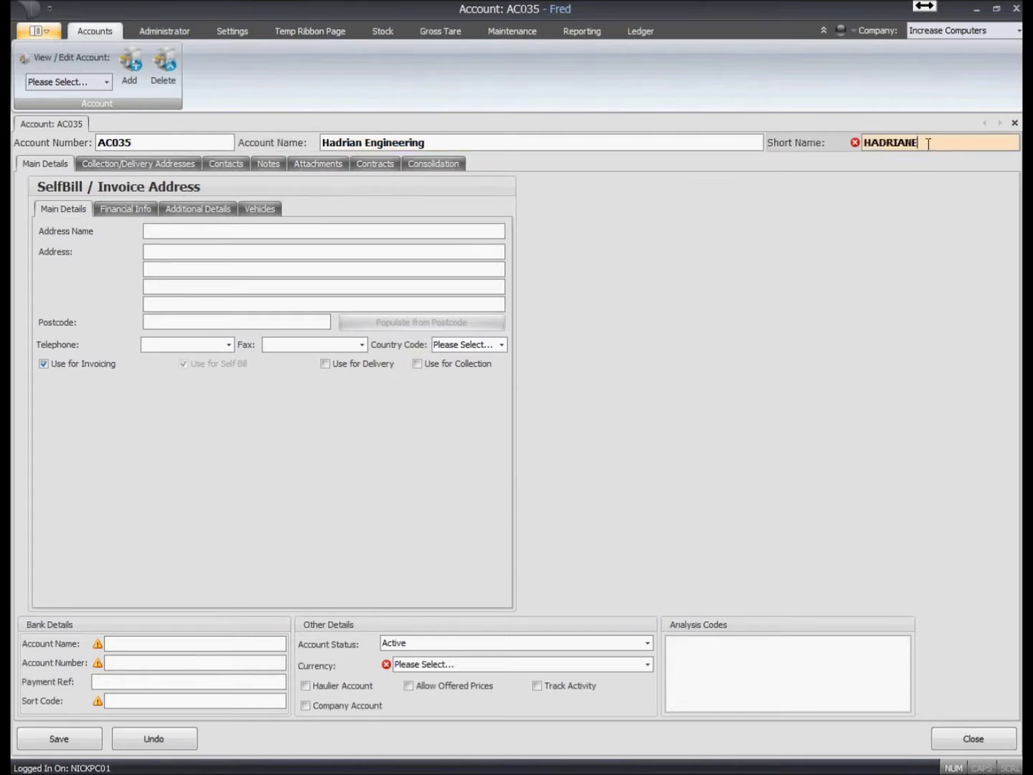
{"action": "key", "text": "BackSpace"}
{"action": "key", "text": "BackSpace"}
{"action": "key", "text": "BackSpace"}
{"action": "key", "text": "BackSpace"}
{"action": "key", "text": "BackSpace"}
{"action": "type", "text": "ENG"}
{"action": "key", "text": "Tab"}
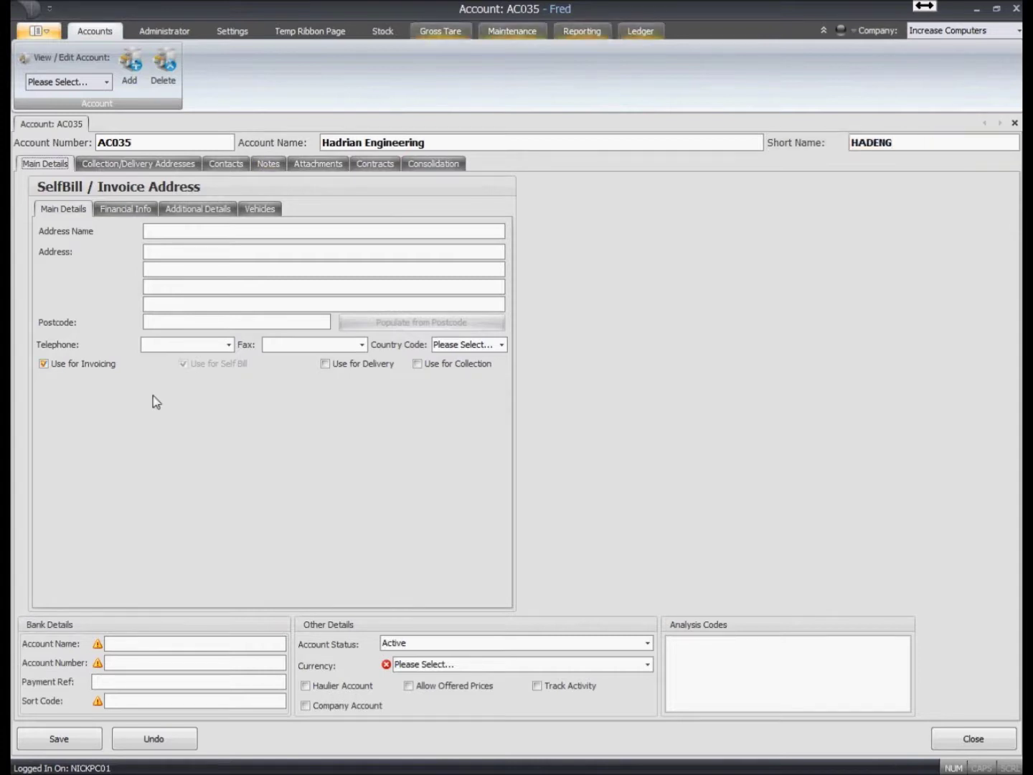
{"action": "left_click", "coordinate": [178, 324]}
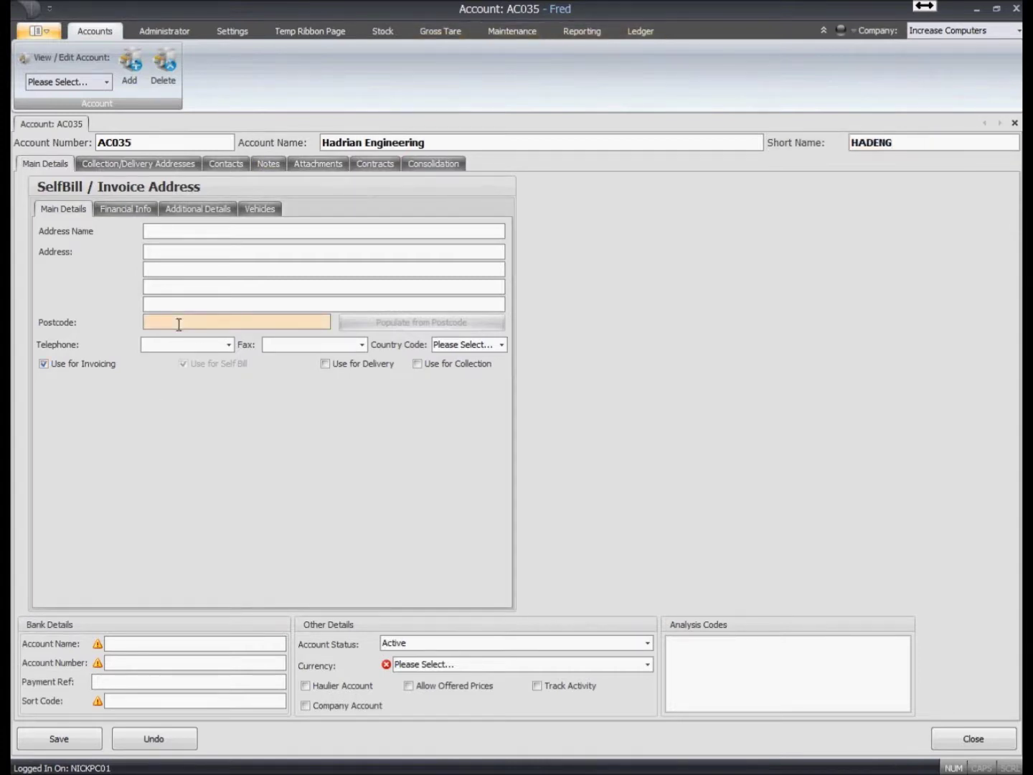
{"action": "type", "text": "NE8 3AH"}
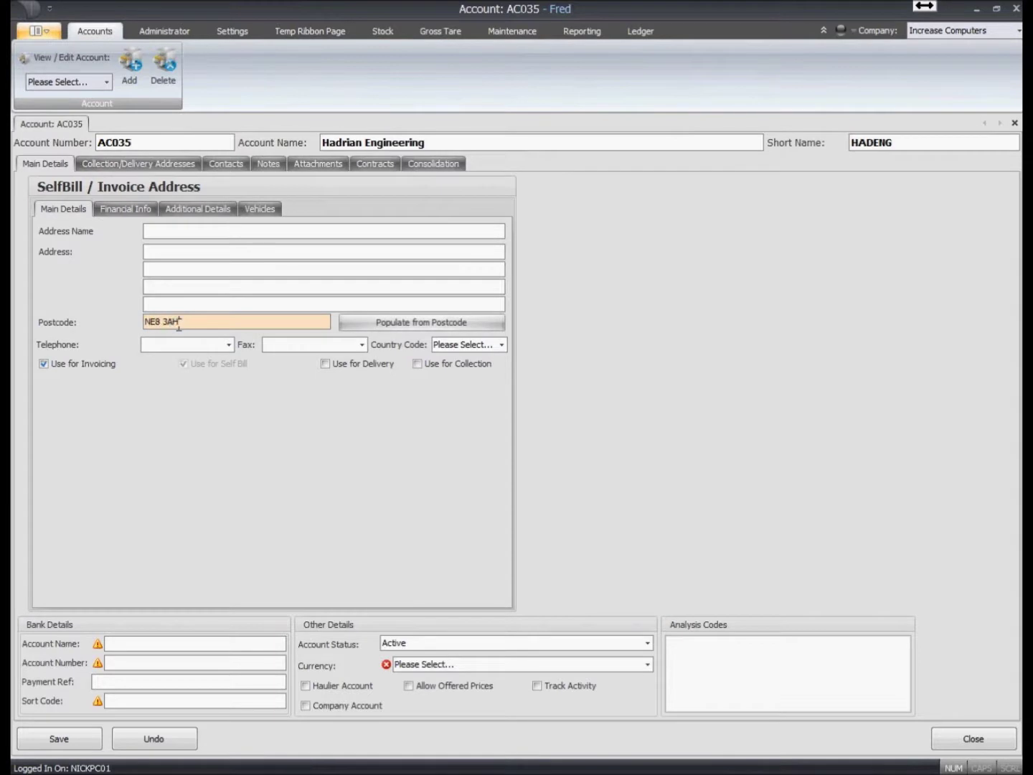
{"action": "left_click", "coordinate": [387, 325]}
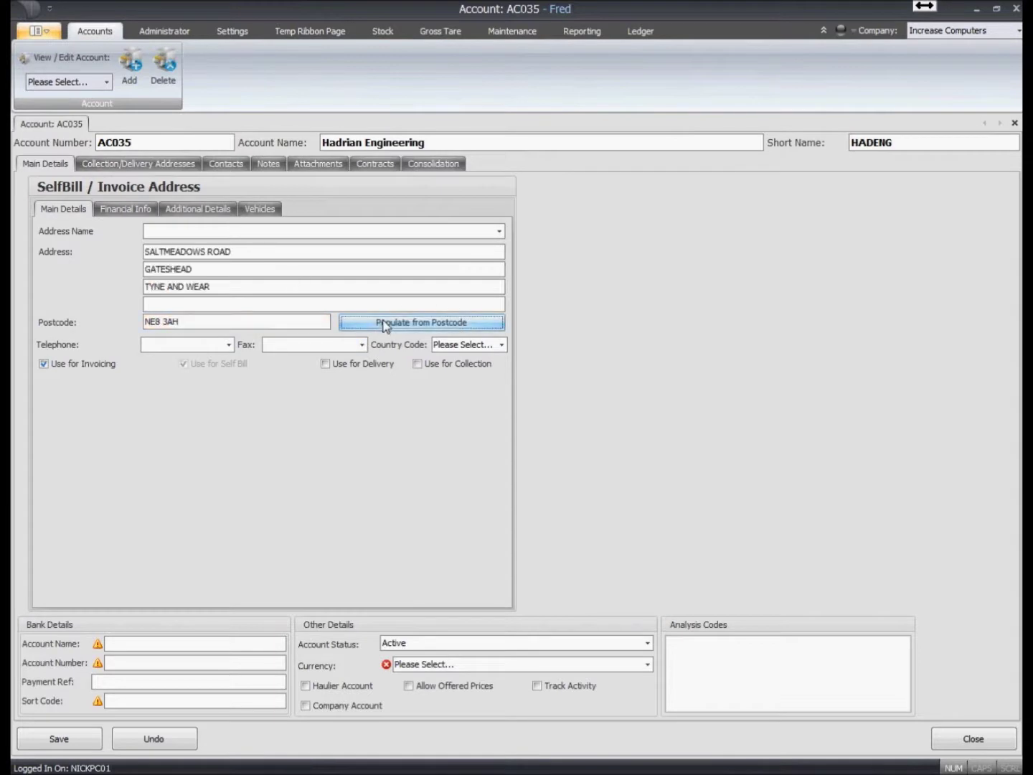
{"action": "left_click", "coordinate": [452, 141]}
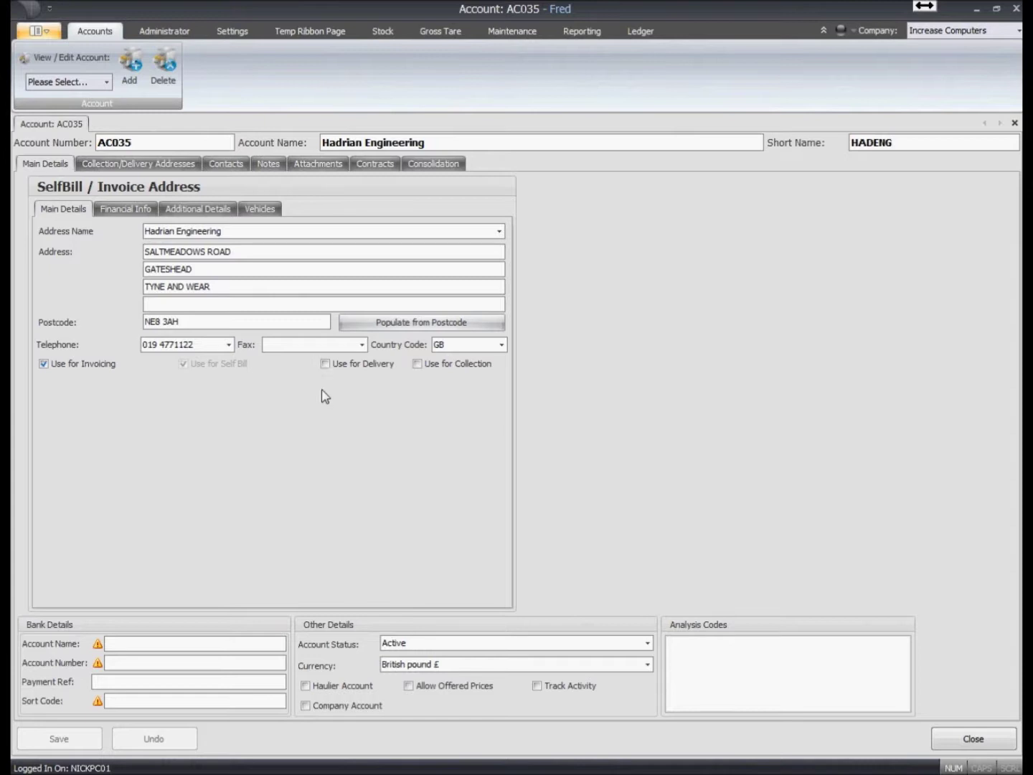
{"action": "left_click", "coordinate": [333, 364]}
{"action": "left_click", "coordinate": [426, 365]}
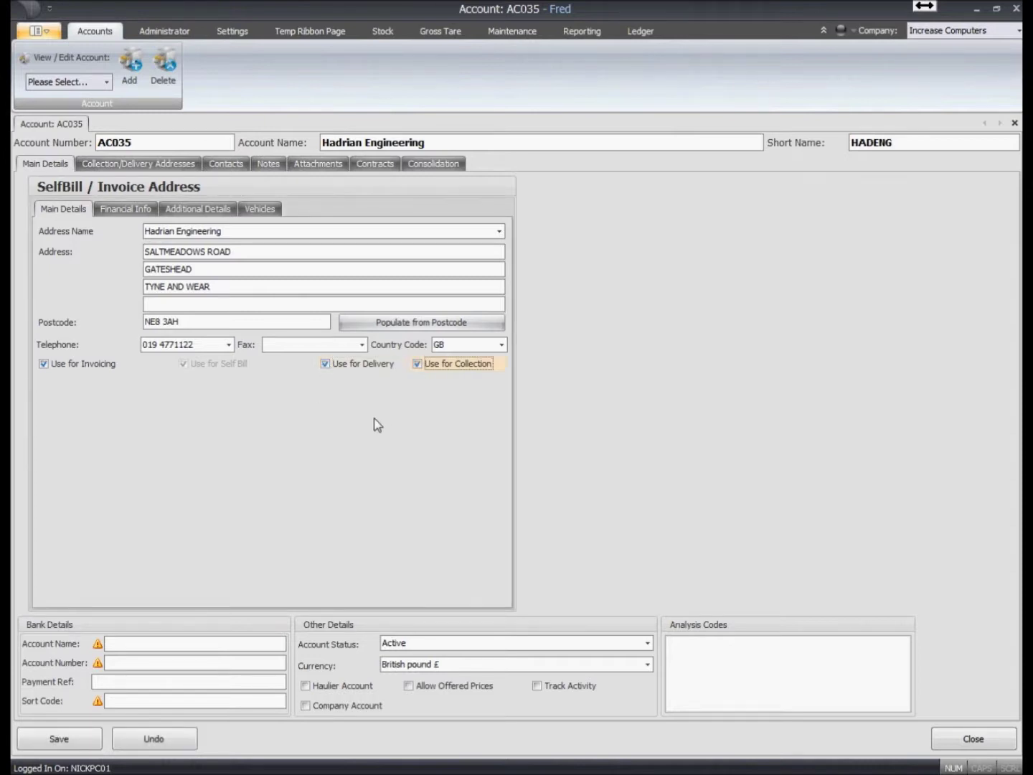
- Re-tick Use for Invoicing and accept the address for self-billing too
{"action": "left_click", "coordinate": [42, 365]}
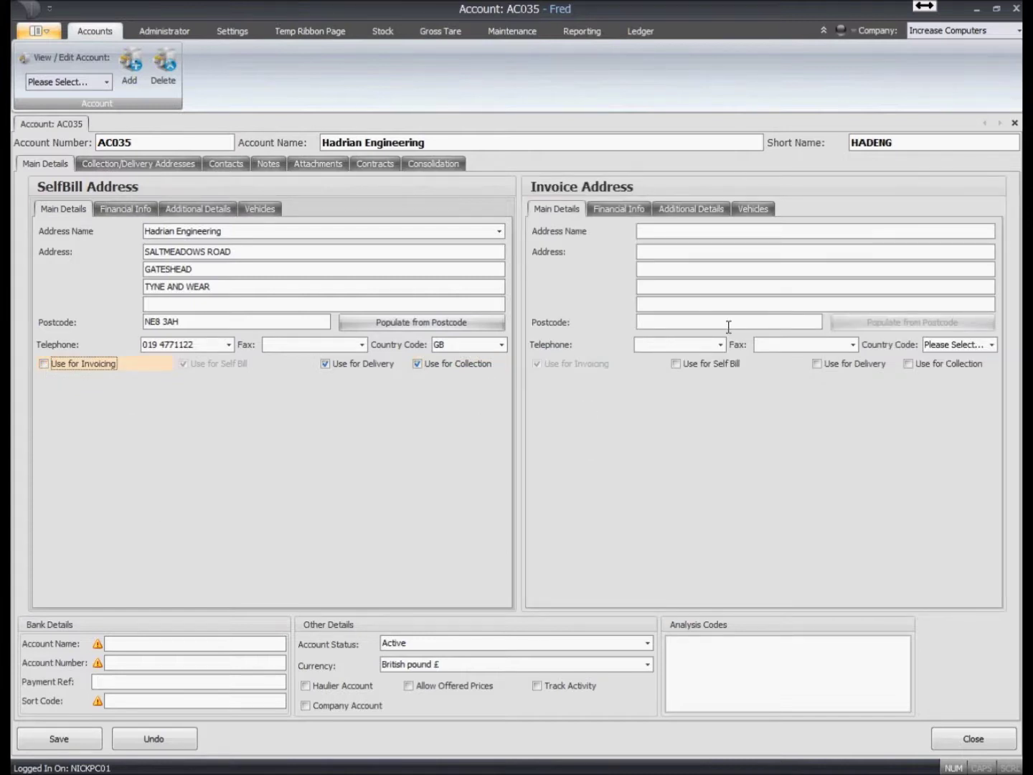
{"action": "left_click", "coordinate": [70, 367]}
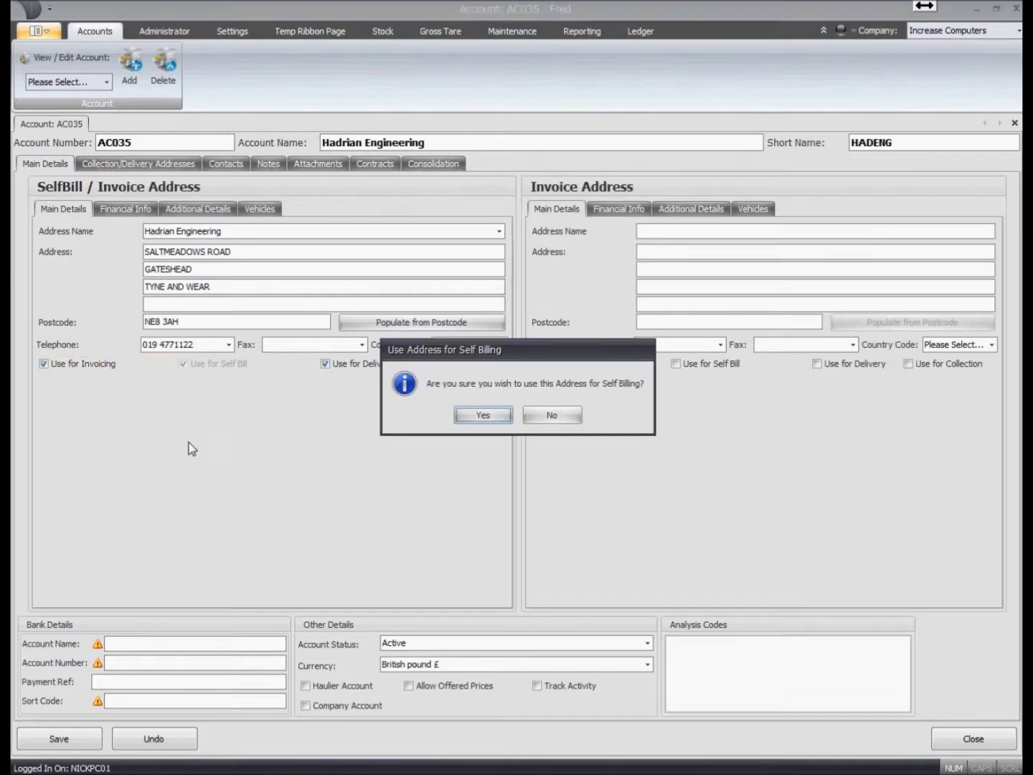
{"action": "left_click", "coordinate": [477, 416]}
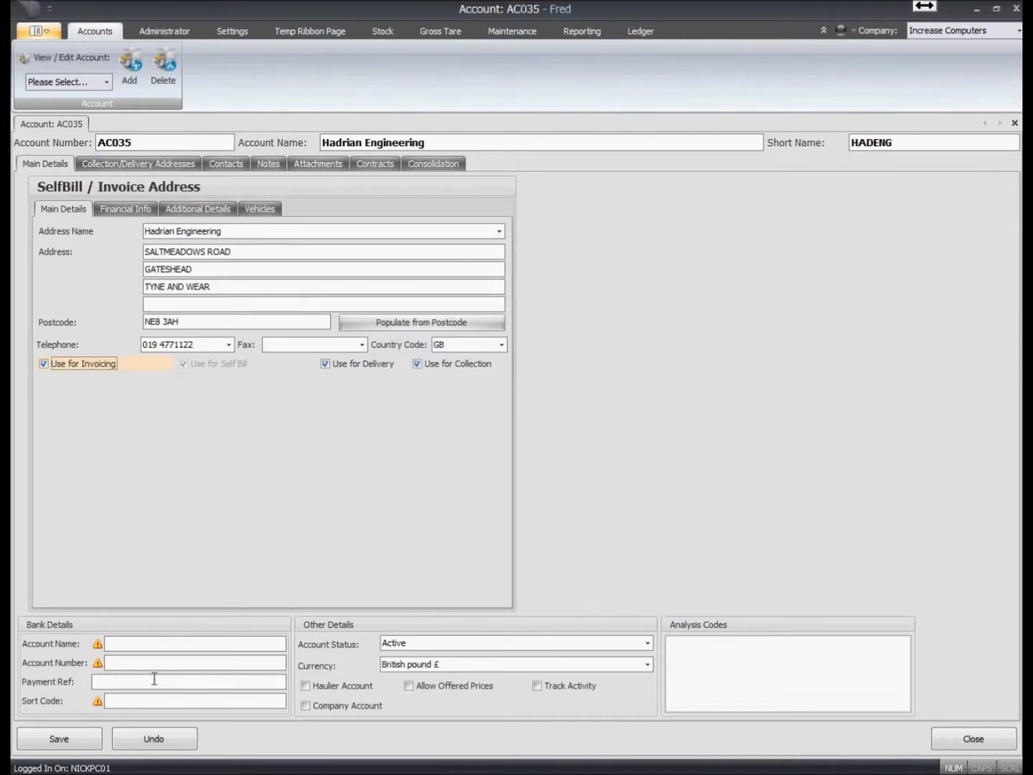
- Fill in the account's bank details and save the account
{"action": "left_click", "coordinate": [140, 643]}
{"action": "left_click", "coordinate": [59, 738]}
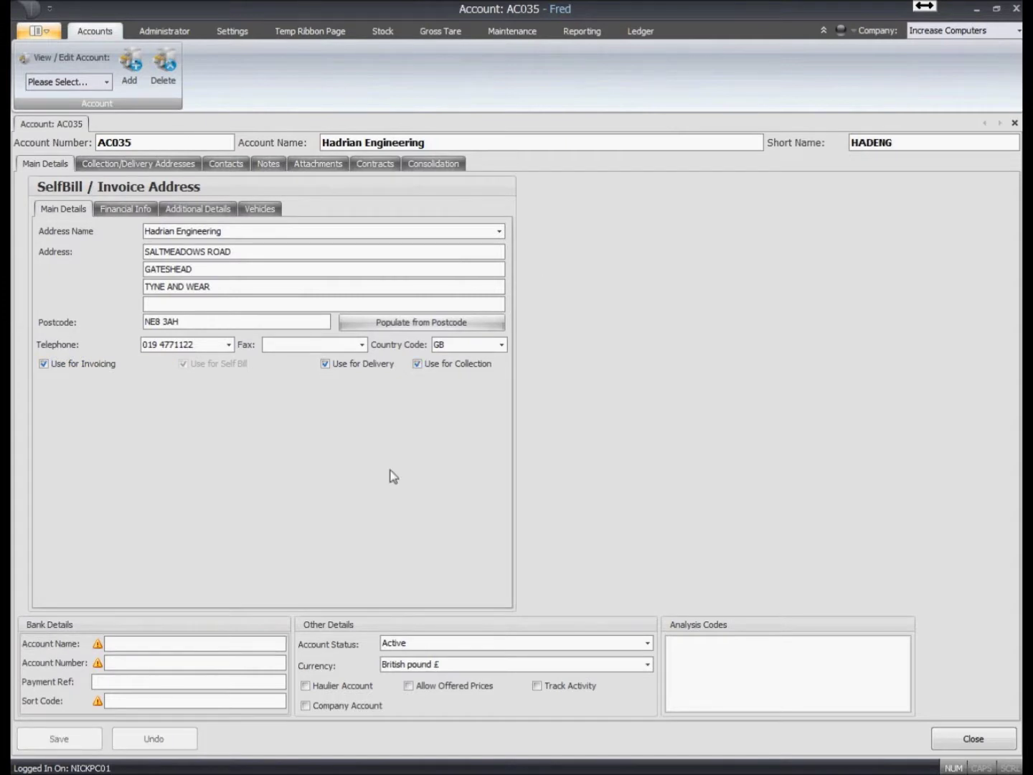
{"action": "left_click", "coordinate": [139, 641]}
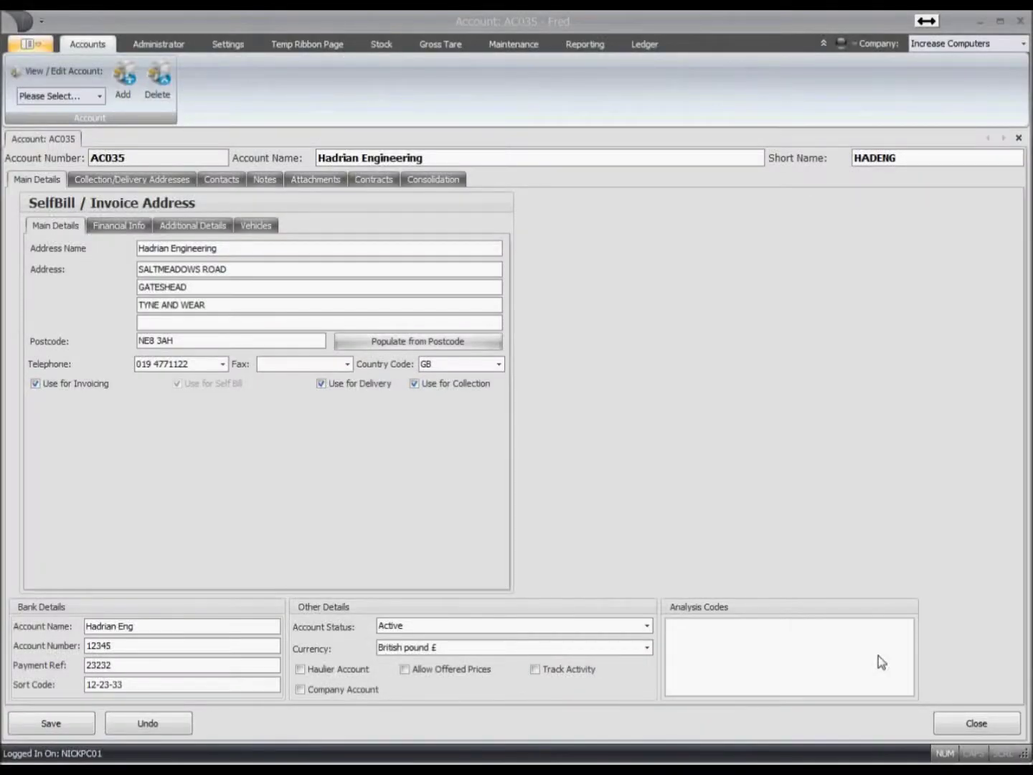
- Add collection address 'Hadrian Gateshead' from postcode DH3 1EH with country GB
{"action": "left_click", "coordinate": [154, 178]}
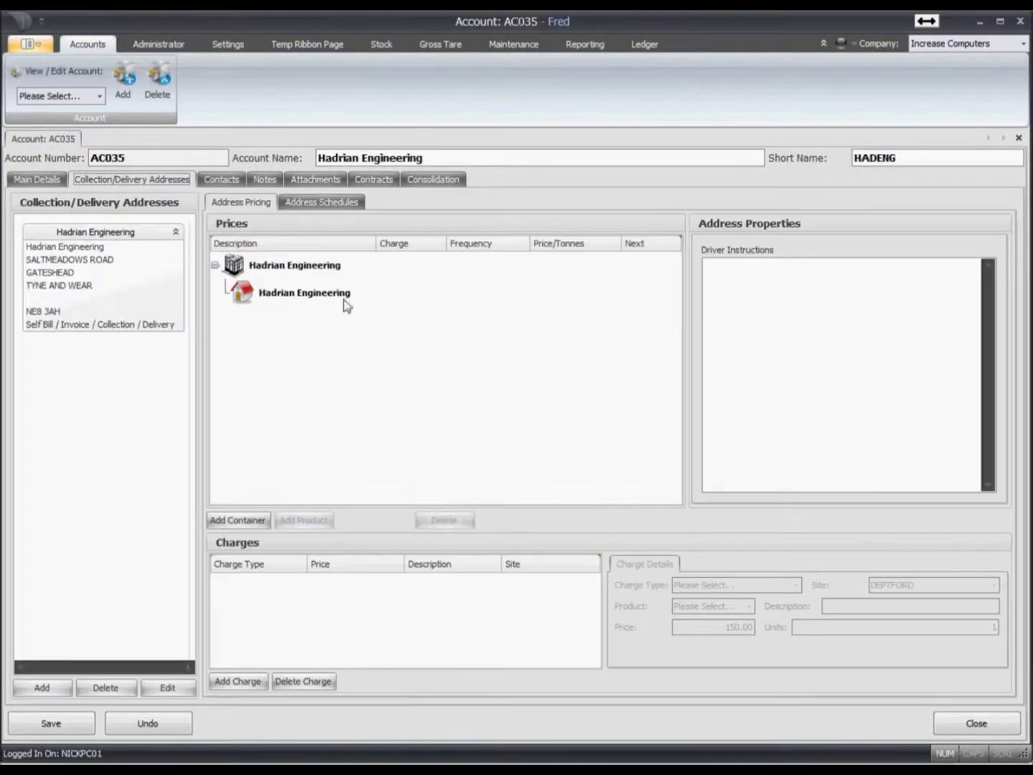
{"action": "left_click", "coordinate": [42, 687]}
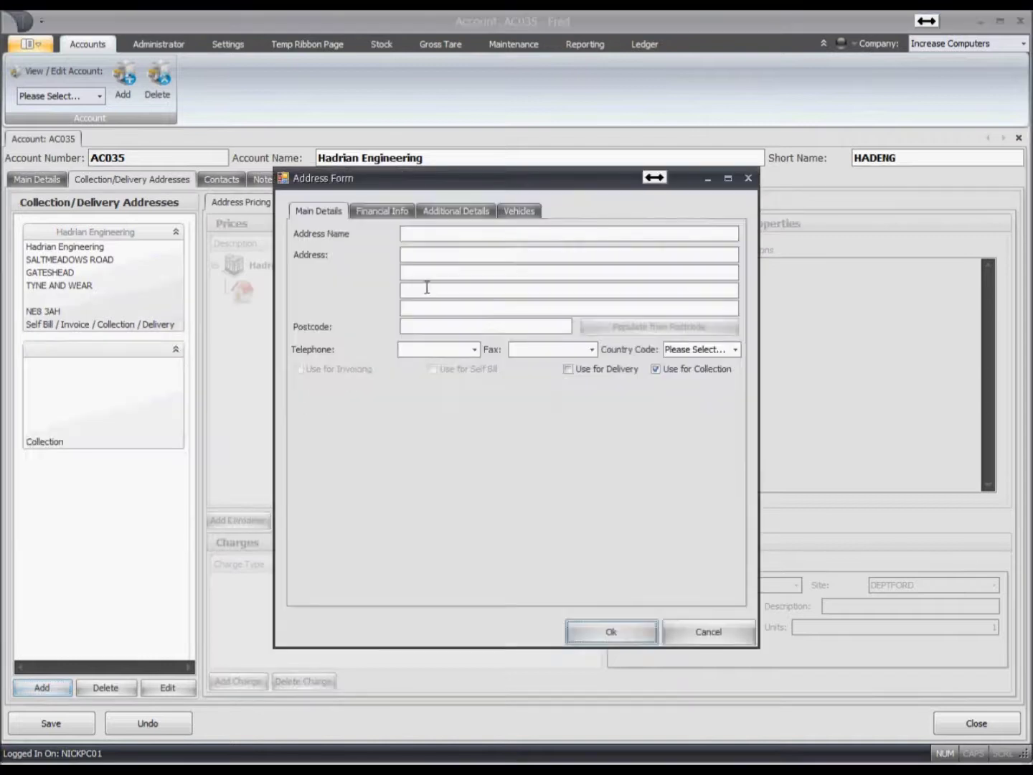
{"action": "left_click", "coordinate": [440, 324]}
{"action": "type", "text": "DH3 1EH"}
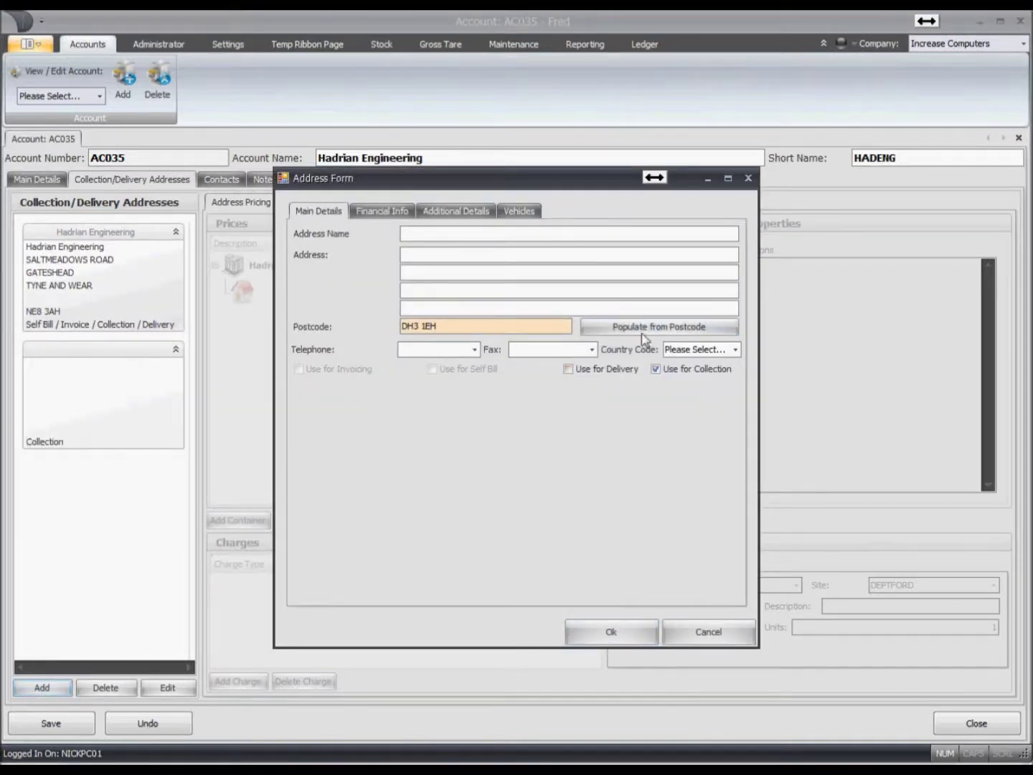
{"action": "left_click", "coordinate": [642, 330]}
{"action": "left_click", "coordinate": [695, 349]}
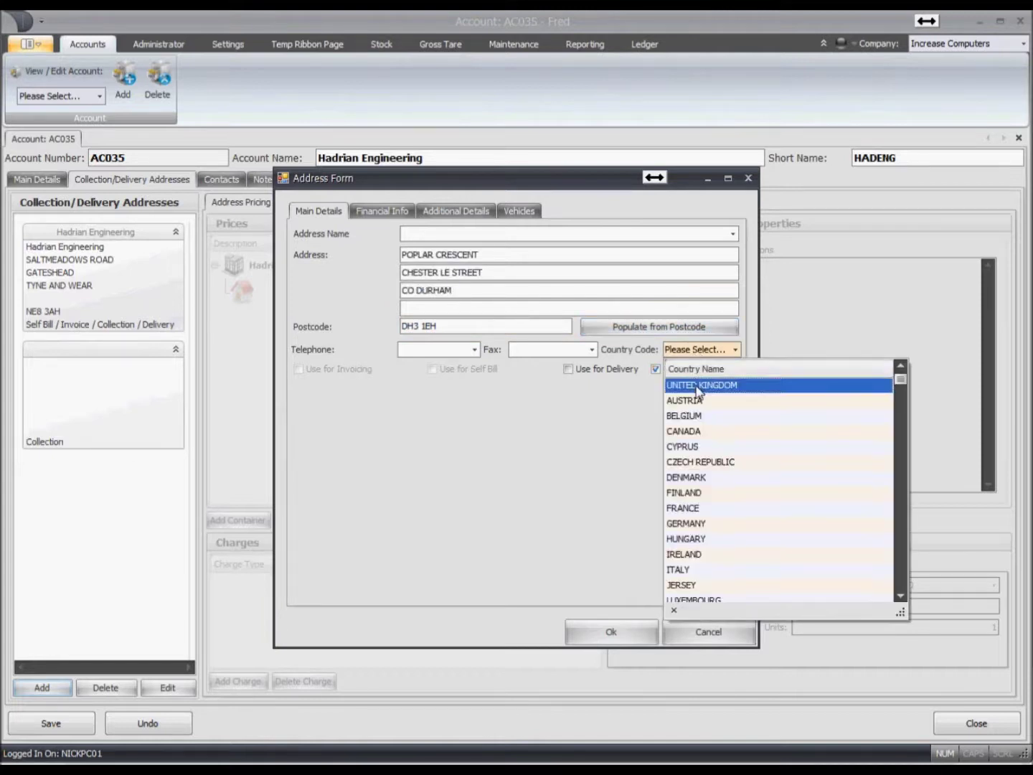
{"action": "left_click", "coordinate": [699, 389]}
{"action": "left_click", "coordinate": [449, 233]}
{"action": "type", "text": "Hadrian"}
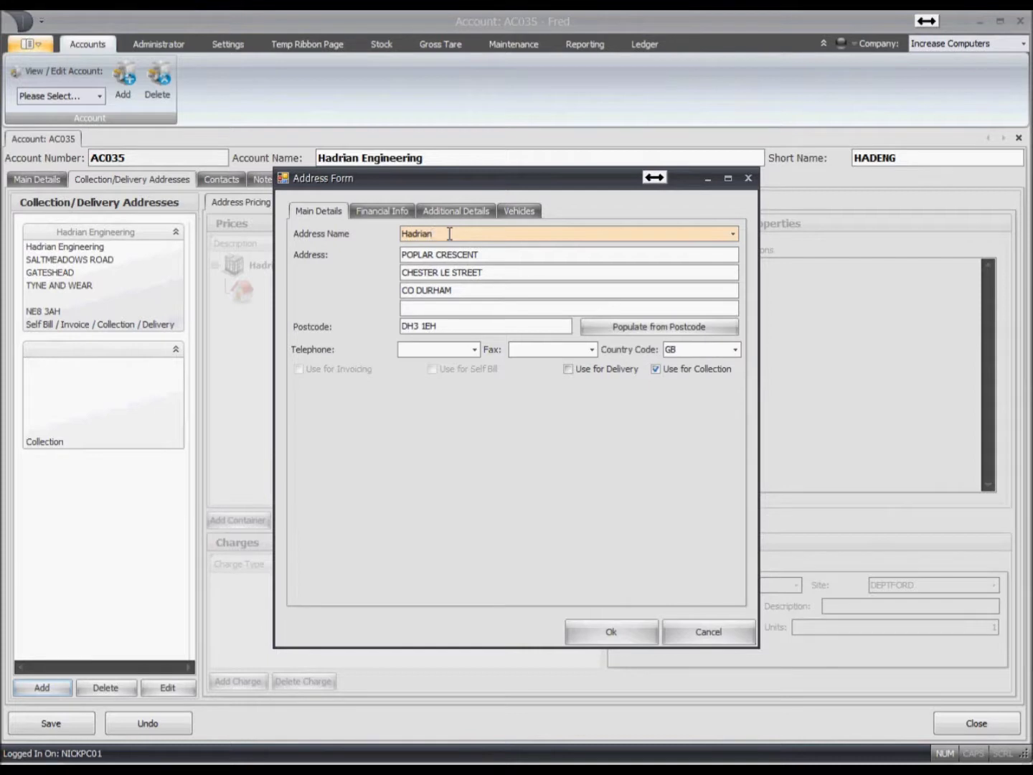
{"action": "type", "text": " Gateshead"}
{"action": "left_click", "coordinate": [633, 636]}
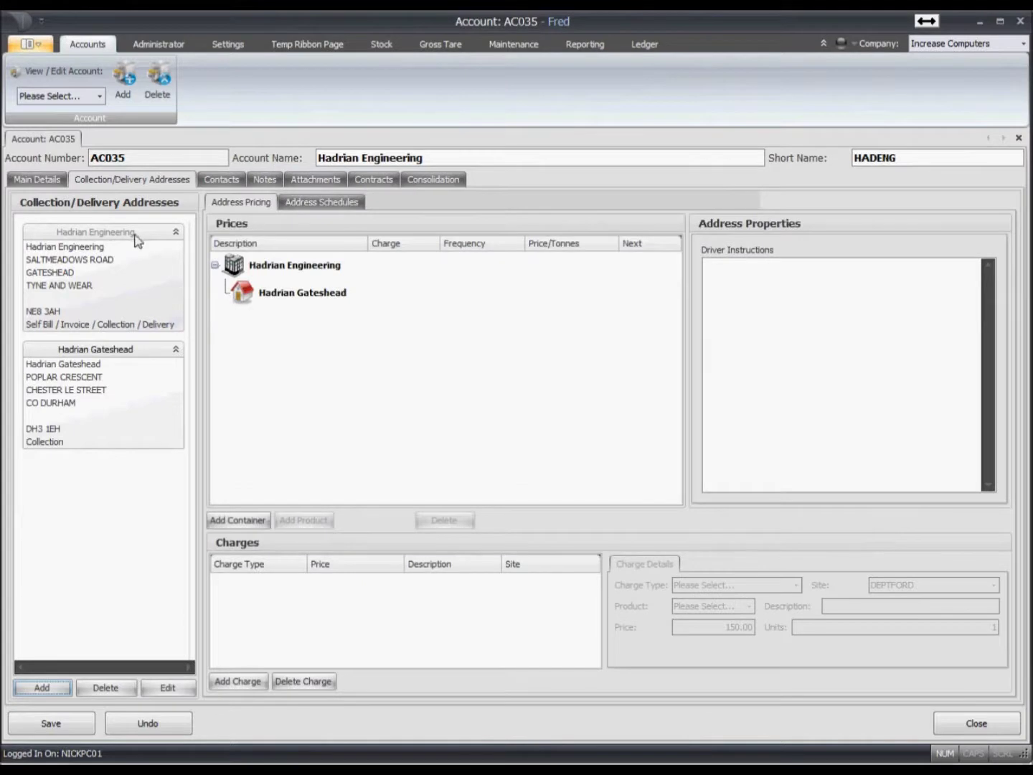
{"action": "left_click", "coordinate": [136, 236]}
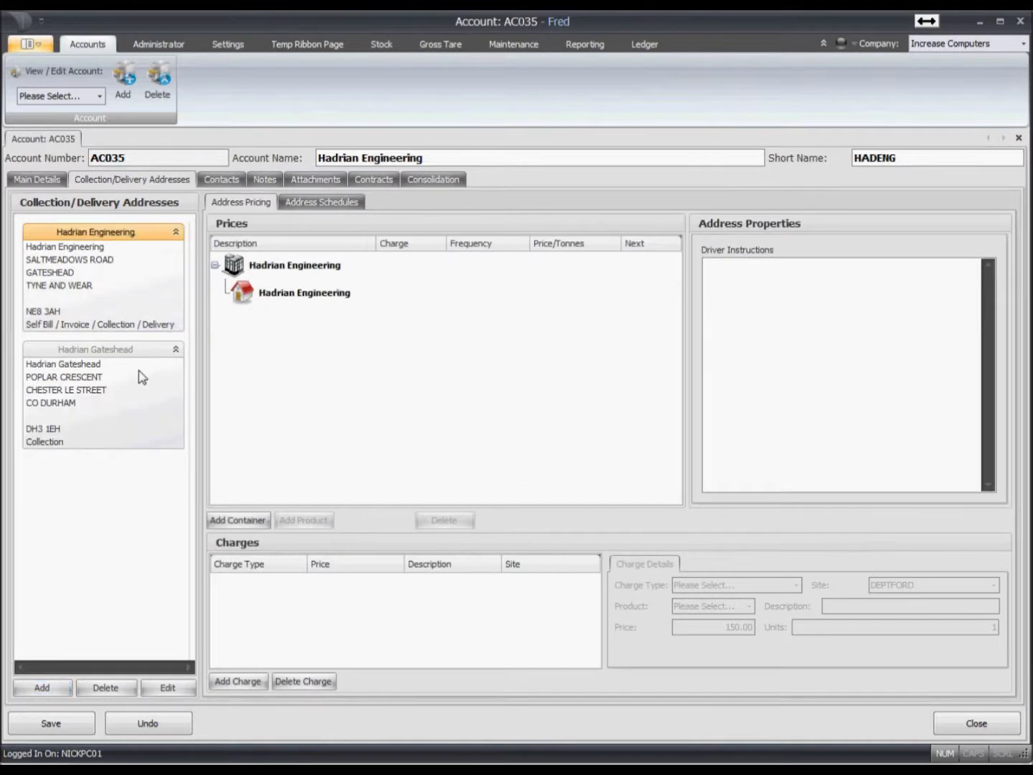
- Add a 40 YD GENERAL container to the Hadrian Engineering address pricing
{"action": "left_click", "coordinate": [125, 351]}
{"action": "left_click", "coordinate": [121, 231]}
{"action": "left_click", "coordinate": [294, 292]}
{"action": "left_click", "coordinate": [239, 522]}
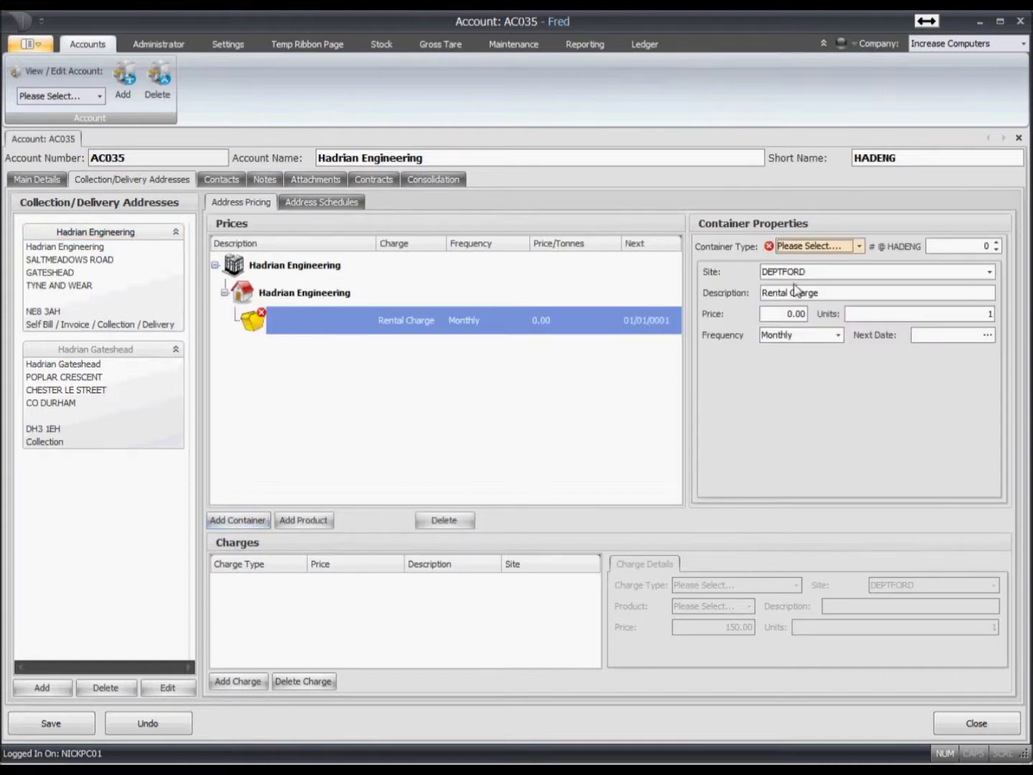
{"action": "left_click", "coordinate": [817, 249]}
{"action": "left_click", "coordinate": [813, 298]}
- Price the 40 YD GENERAL rental at 150.00, charged weekly
{"action": "key", "text": "Tab"}
{"action": "key", "text": "Tab"}
{"action": "key", "text": "Tab"}
{"action": "type", "text": "150"}
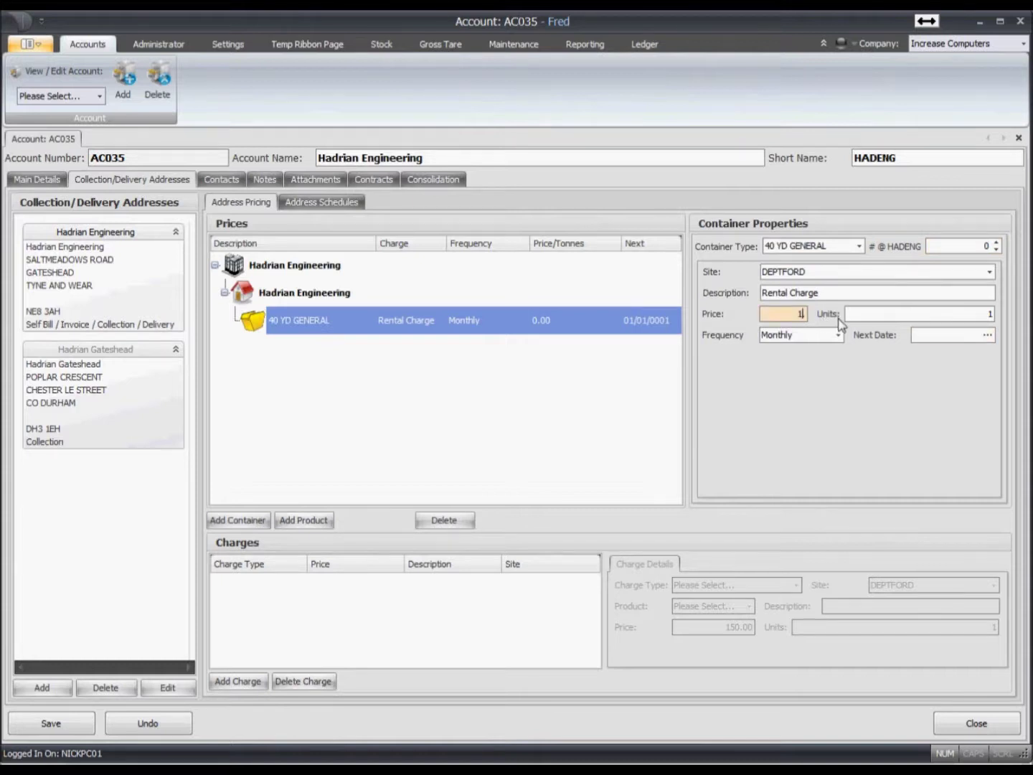
{"action": "key", "text": "Tab"}
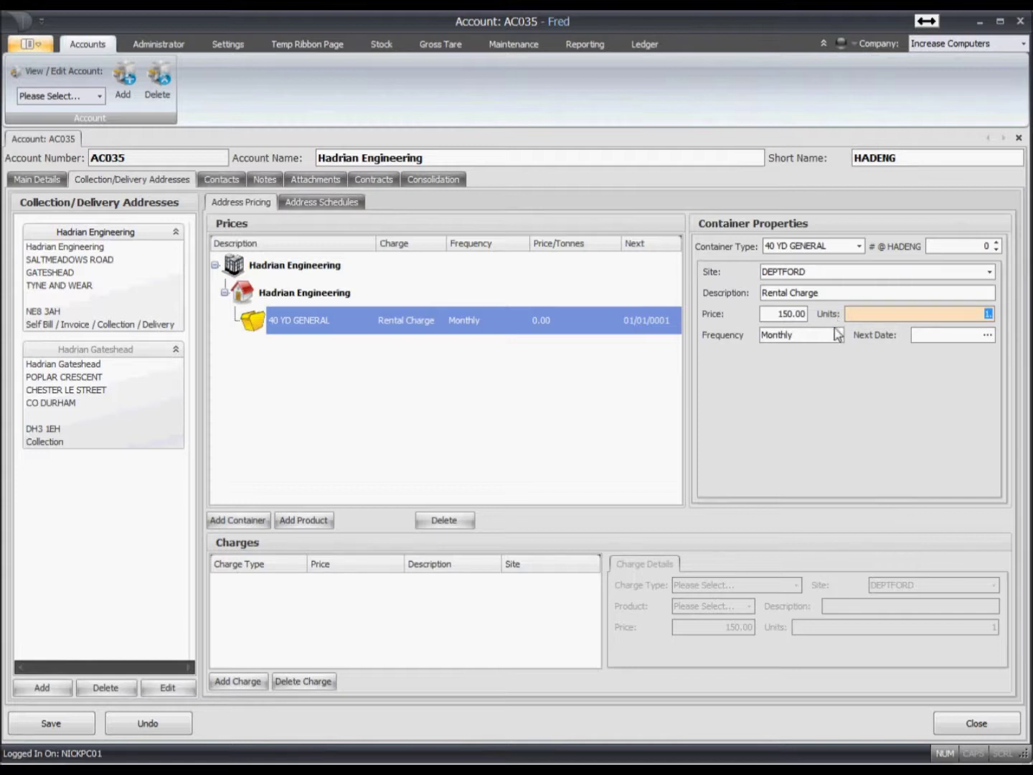
{"action": "left_click", "coordinate": [836, 335]}
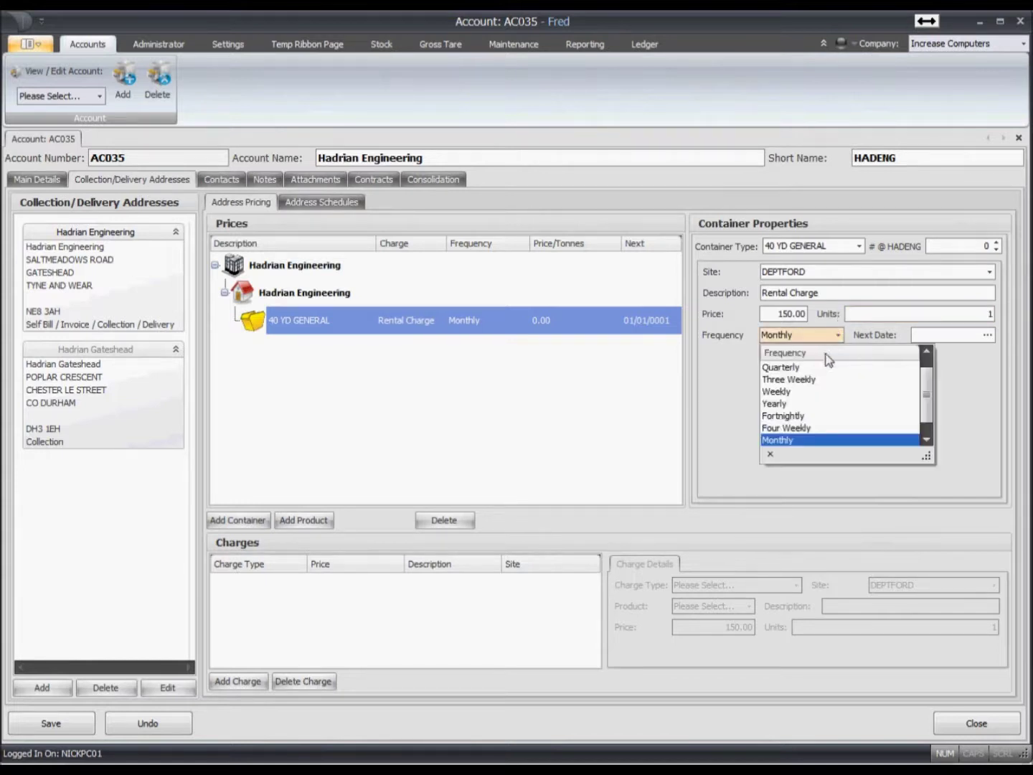
{"action": "left_click", "coordinate": [814, 392]}
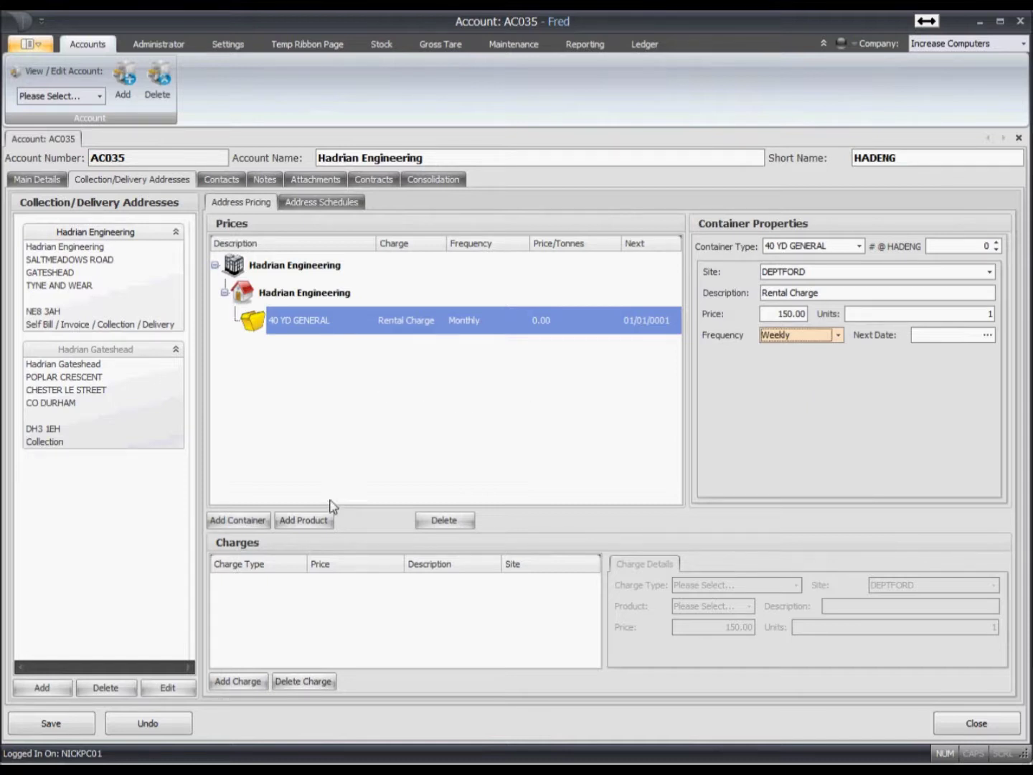
- Add stocked product LI – LIGHT IRON, priced 0.00, under the 40 YD GENERAL container
{"action": "left_click", "coordinate": [320, 521]}
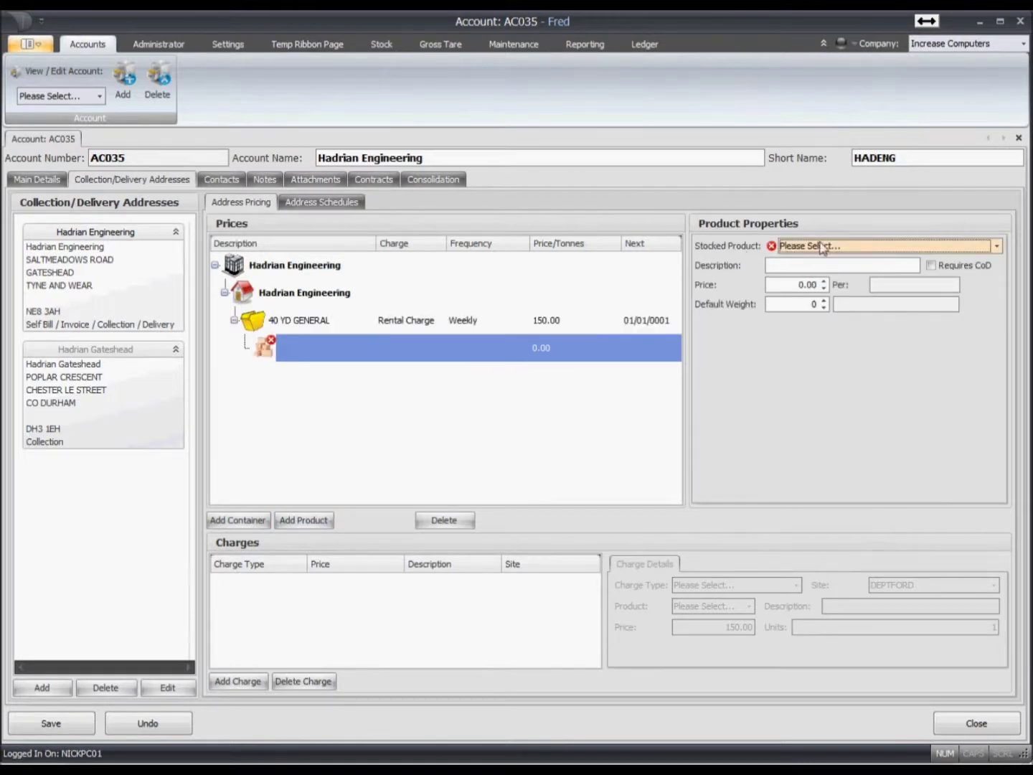
{"action": "left_click", "coordinate": [836, 248]}
{"action": "type", "text": "li"}
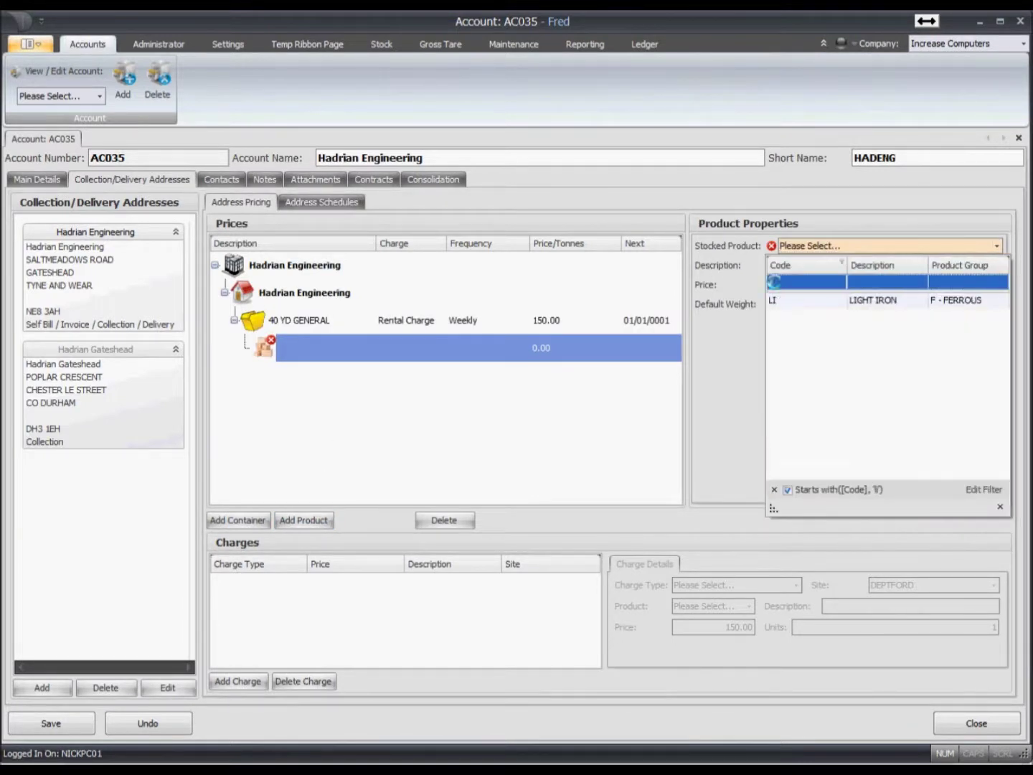
{"action": "key", "text": "Return"}
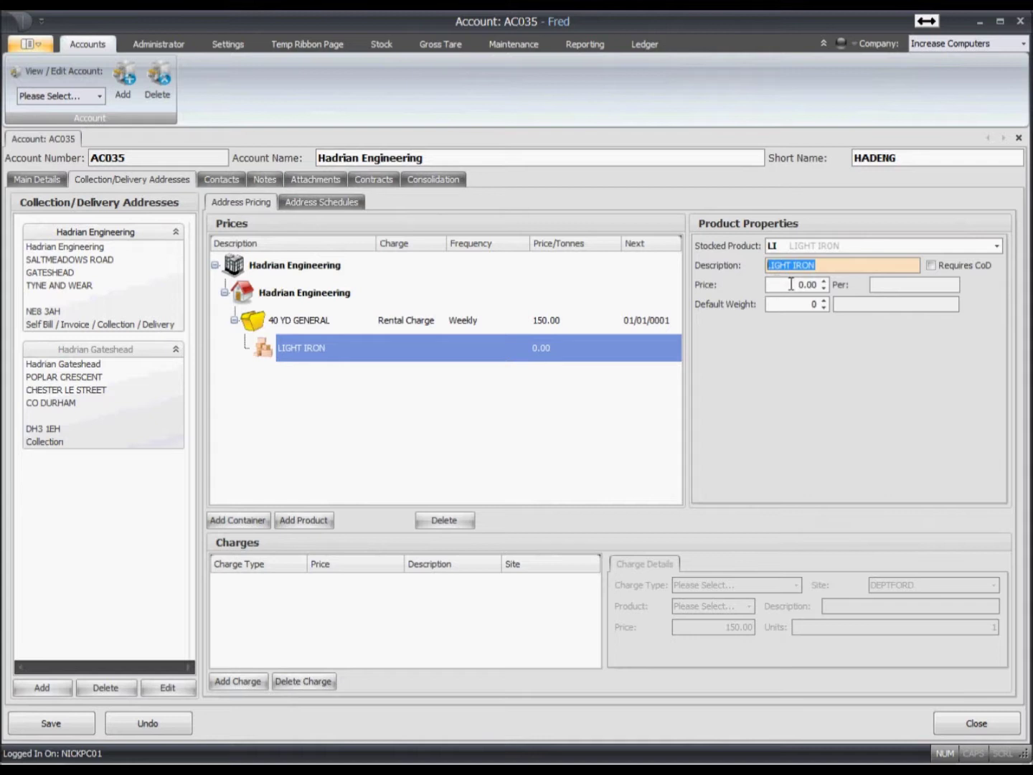
{"action": "left_click", "coordinate": [792, 284]}
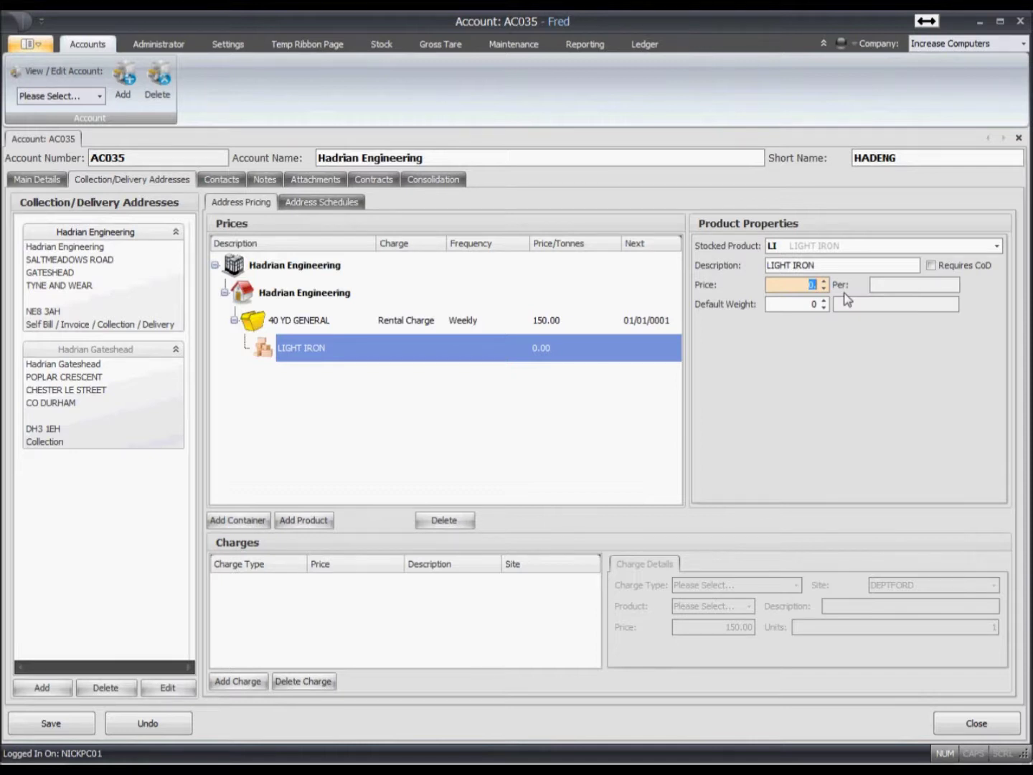
{"action": "left_click", "coordinate": [347, 356]}
{"action": "left_click", "coordinate": [319, 326]}
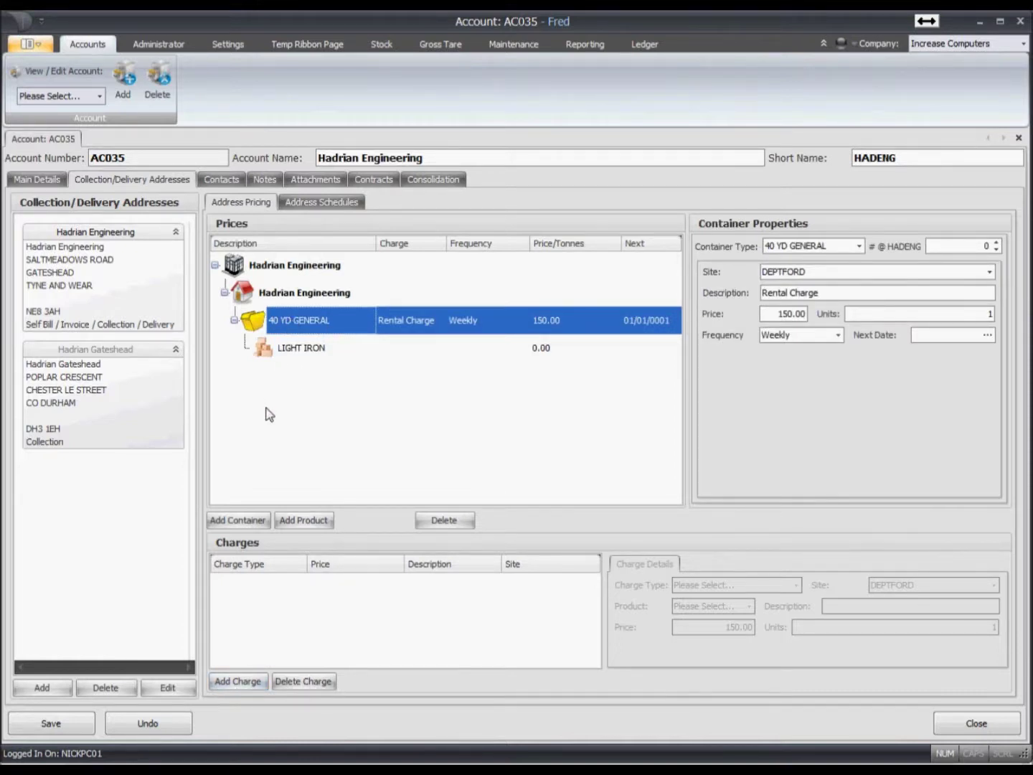
- Give the 40 YD GENERAL container a Once Per Visit charge of 100.00
{"action": "left_click", "coordinate": [244, 682]}
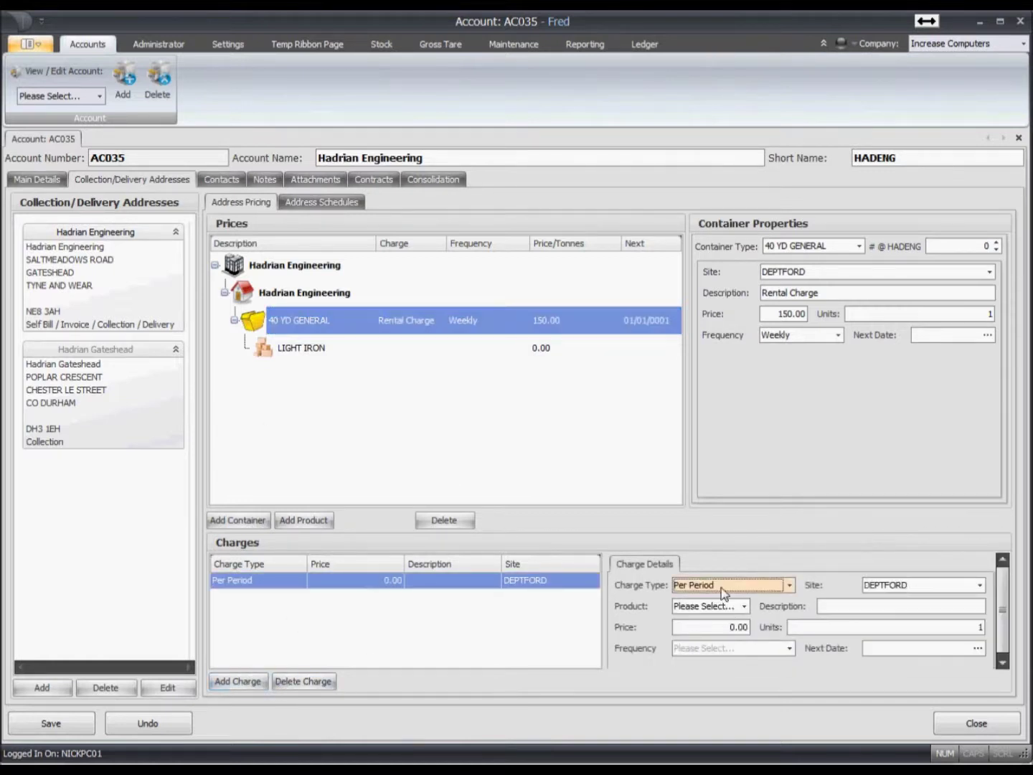
{"action": "left_click", "coordinate": [722, 589]}
{"action": "left_click", "coordinate": [716, 677]}
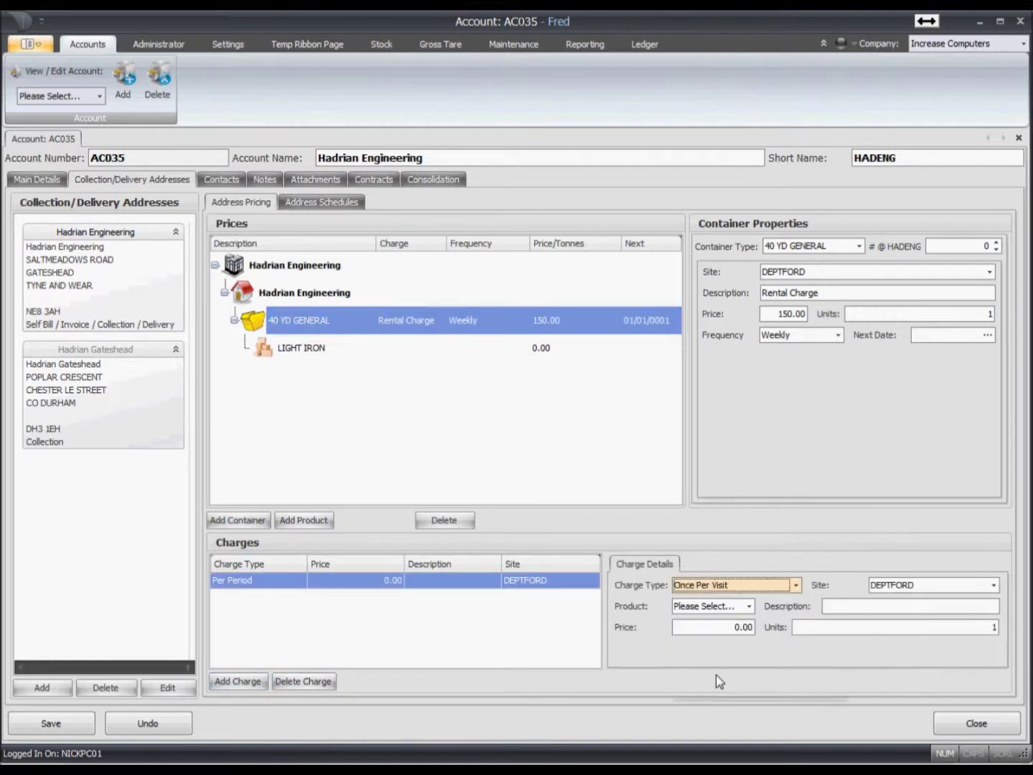
{"action": "left_click", "coordinate": [727, 627]}
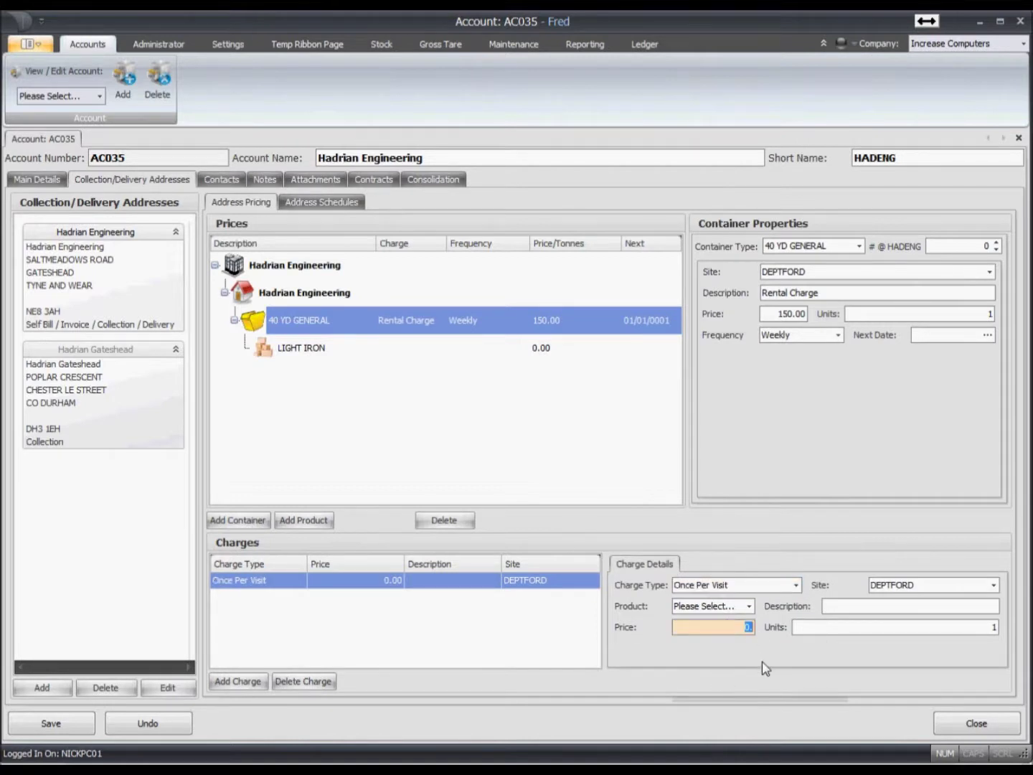
{"action": "type", "text": "100"}
{"action": "key", "text": "Tab"}
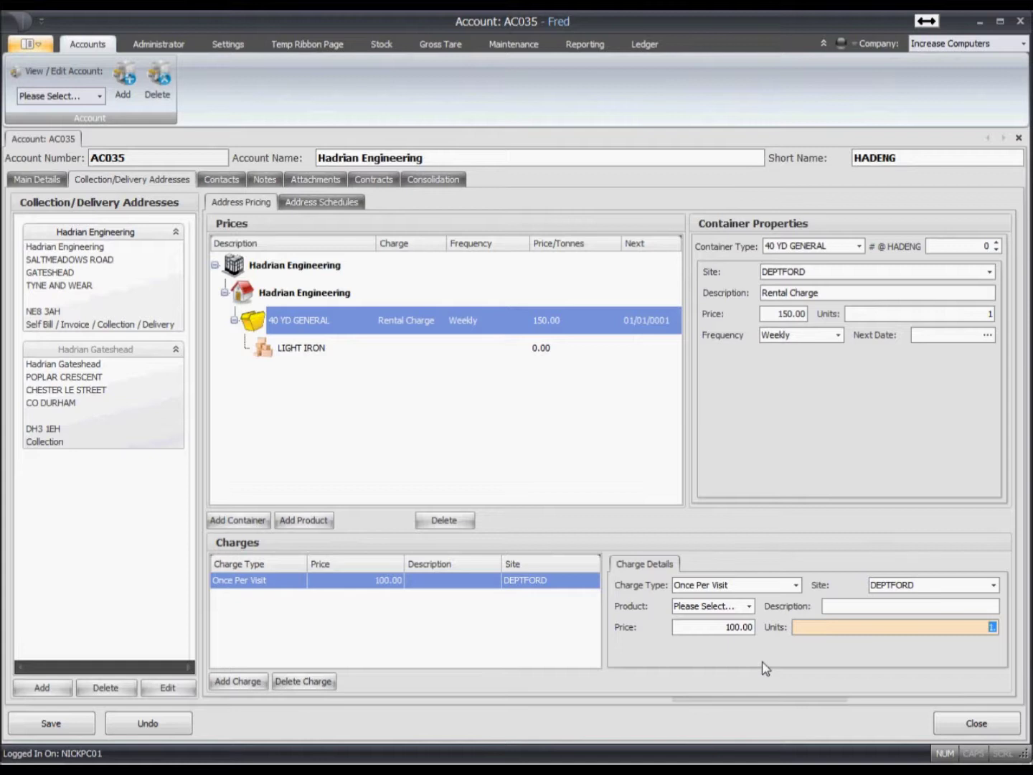
{"action": "left_click", "coordinate": [274, 310]}
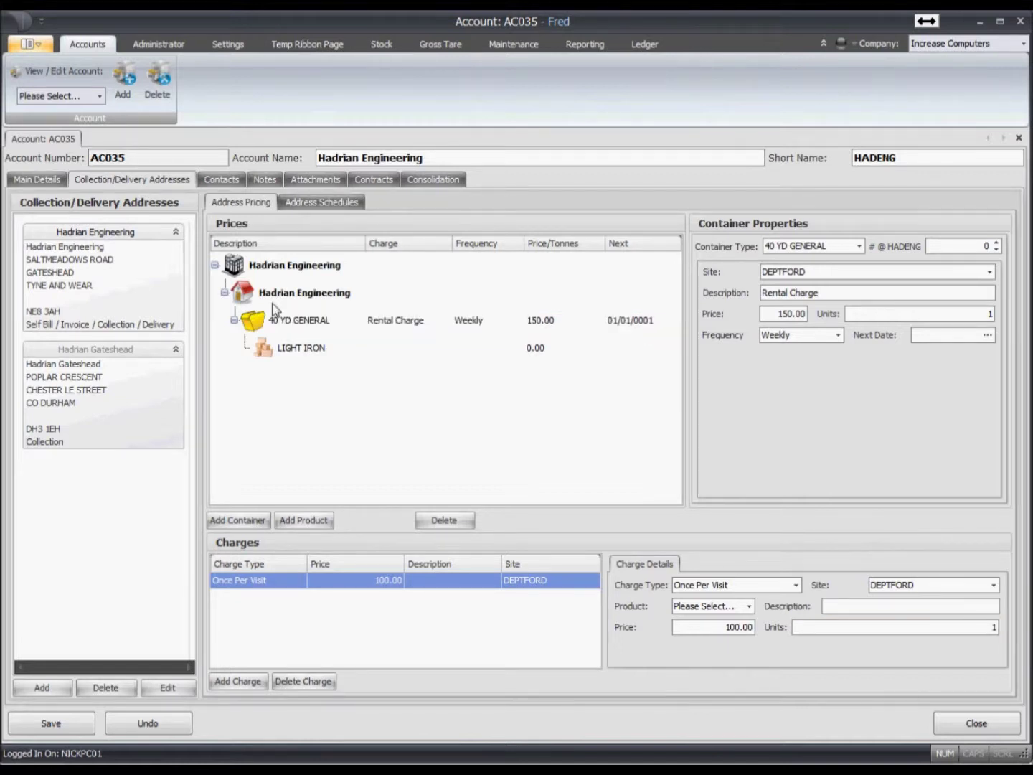
- Add 40 YD GENERAL to the address schedules and enter the schedule's order number
{"action": "left_click", "coordinate": [341, 206]}
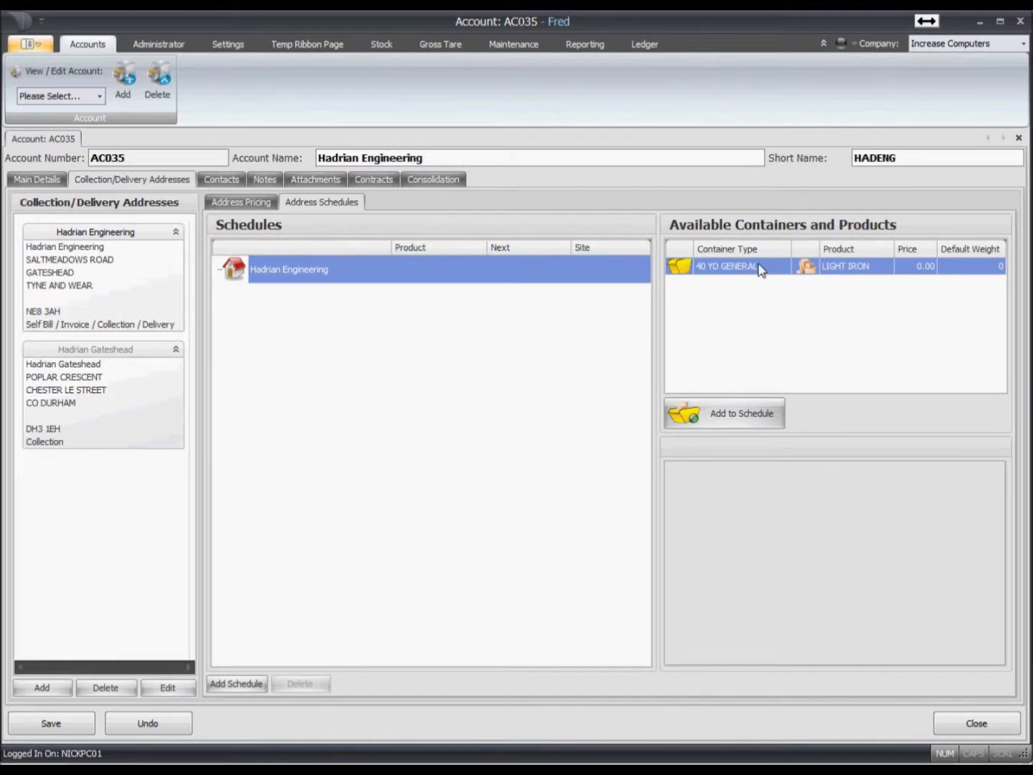
{"action": "left_click_drag", "start_coordinate": [758, 269], "coordinate": [366, 281]}
{"action": "left_click", "coordinate": [332, 281]}
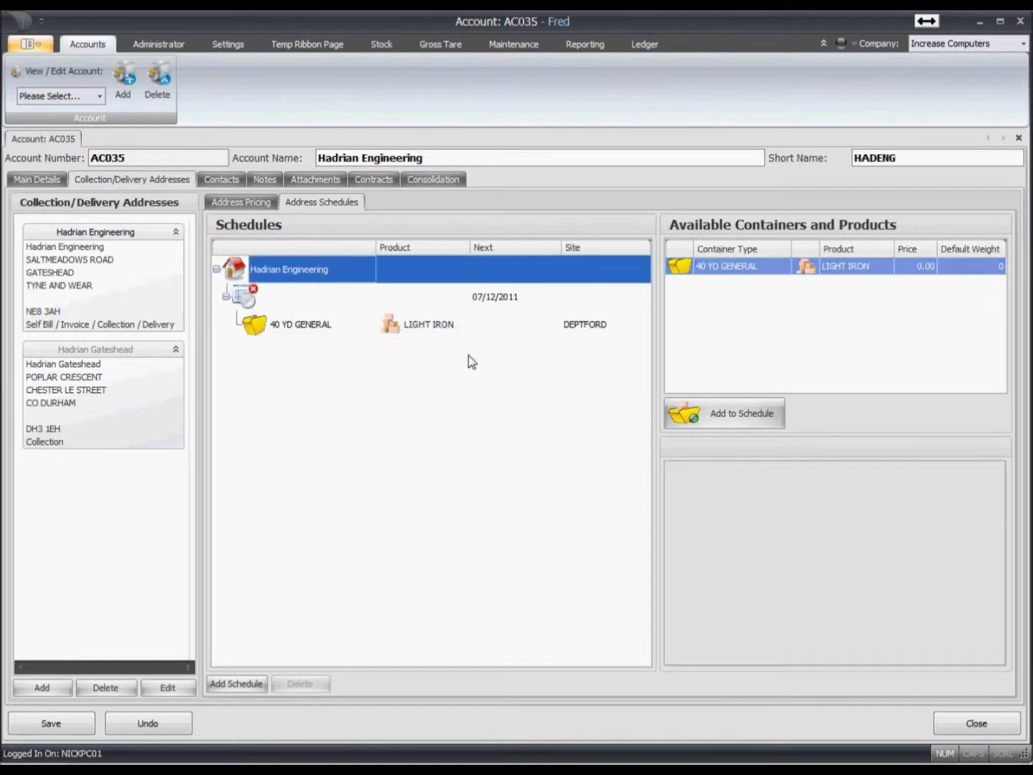
{"action": "left_click", "coordinate": [494, 297]}
{"action": "left_click", "coordinate": [764, 474]}
{"action": "type", "text": "1"}
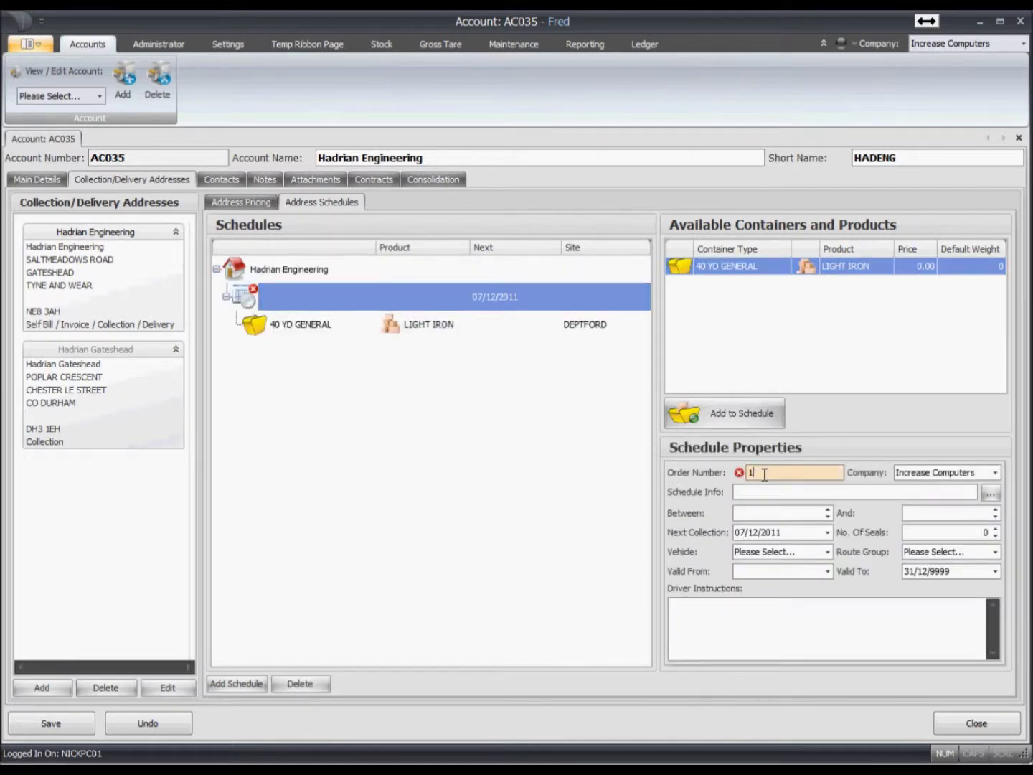
{"action": "type", "text": "234"}
- Change the weekly collection day from Monday to Thursday
{"action": "left_click", "coordinate": [990, 495]}
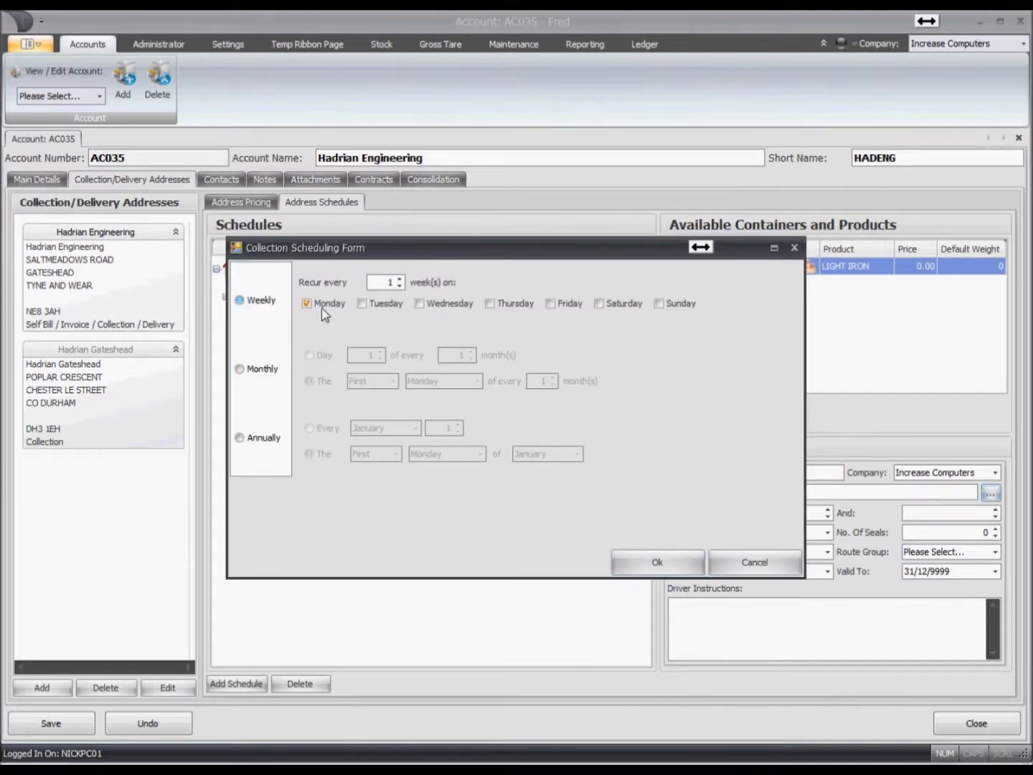
{"action": "left_click", "coordinate": [321, 308]}
{"action": "left_click", "coordinate": [503, 307]}
{"action": "left_click", "coordinate": [637, 560]}
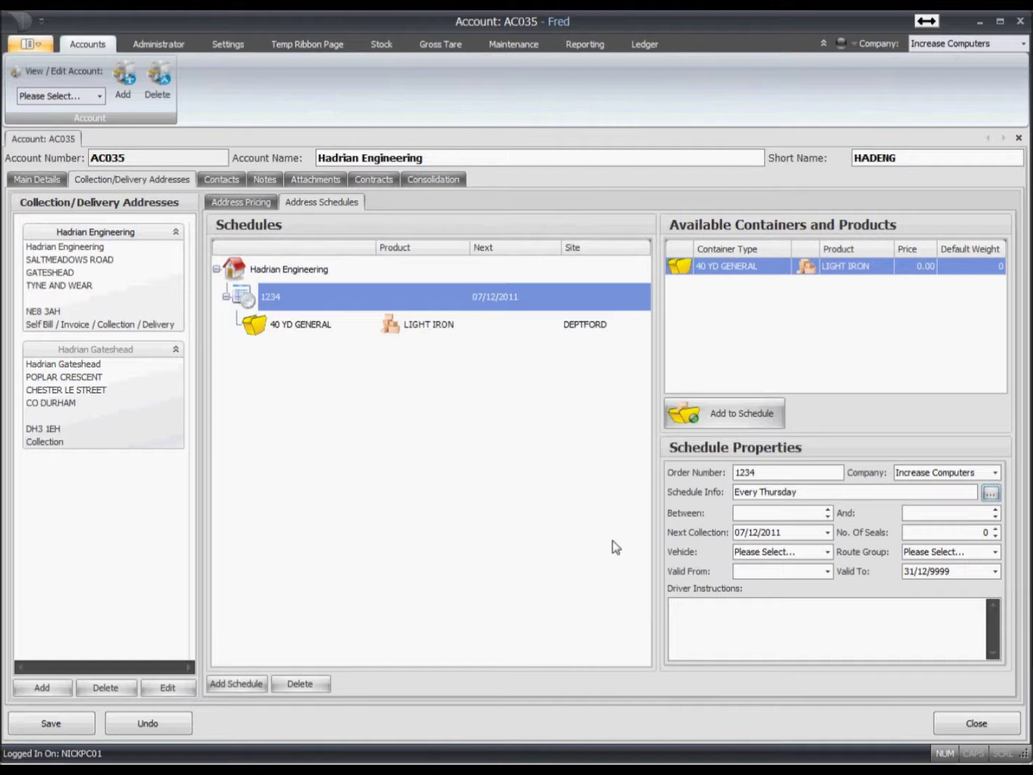
- Set the collection time window from 09:00 to 12:00
{"action": "left_click", "coordinate": [788, 512]}
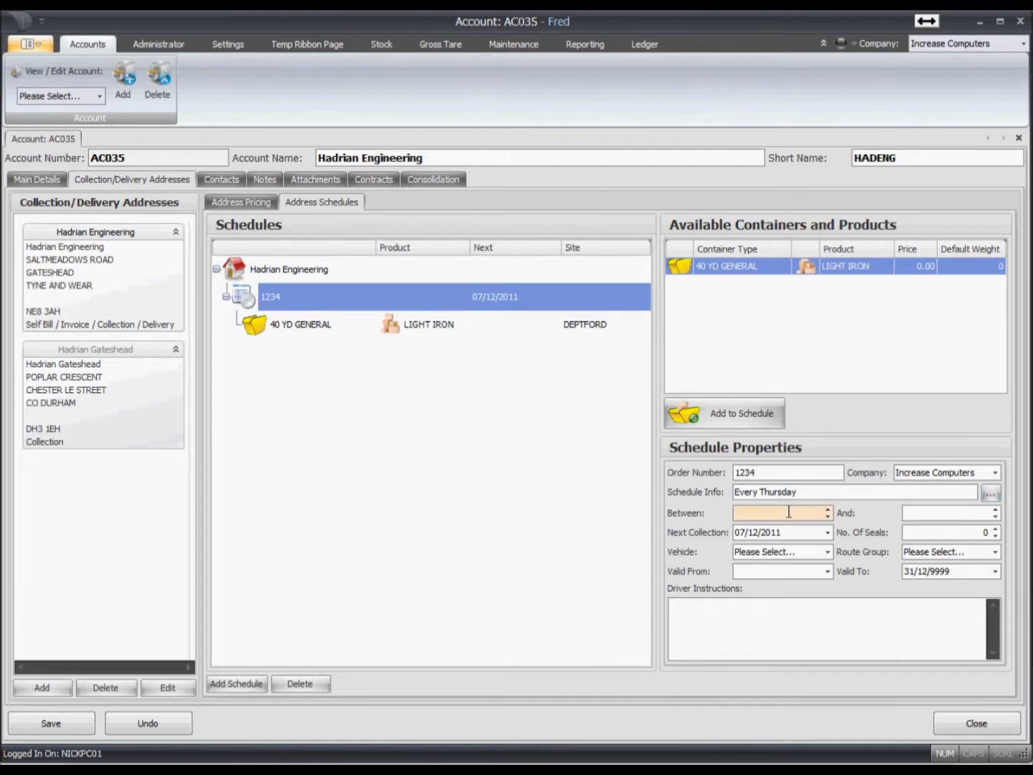
{"action": "type", "text": "09:00"}
{"action": "key", "text": "Tab"}
{"action": "type", "text": "12:00"}
{"action": "key", "text": "Tab"}
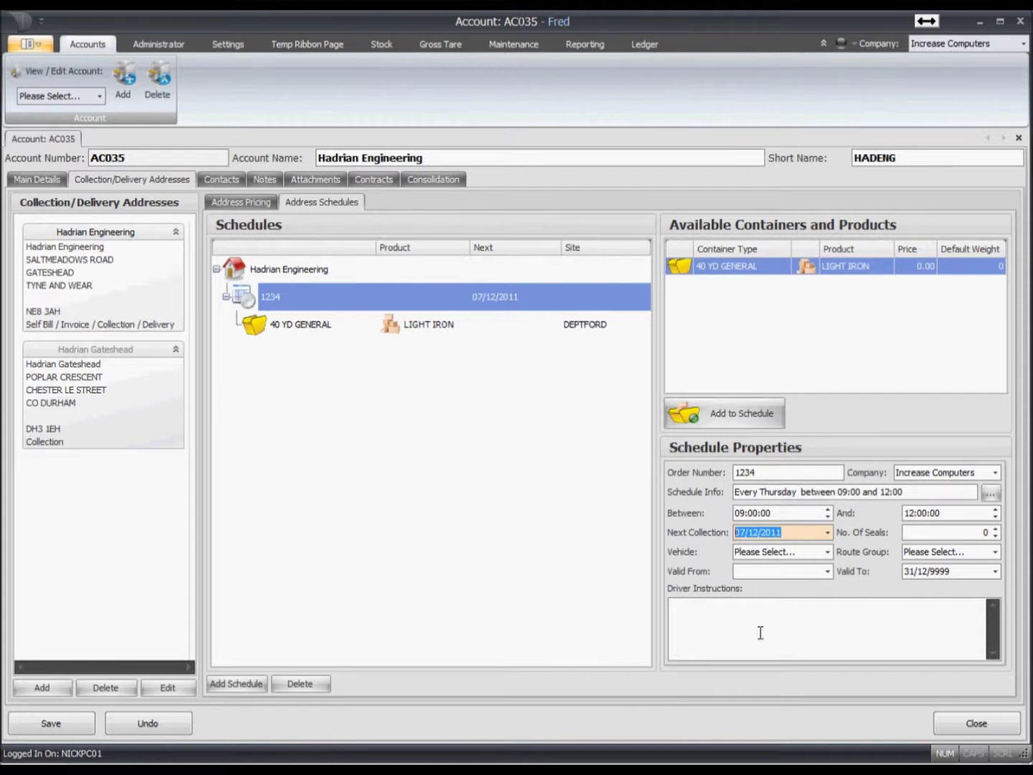
{"action": "left_click", "coordinate": [828, 552]}
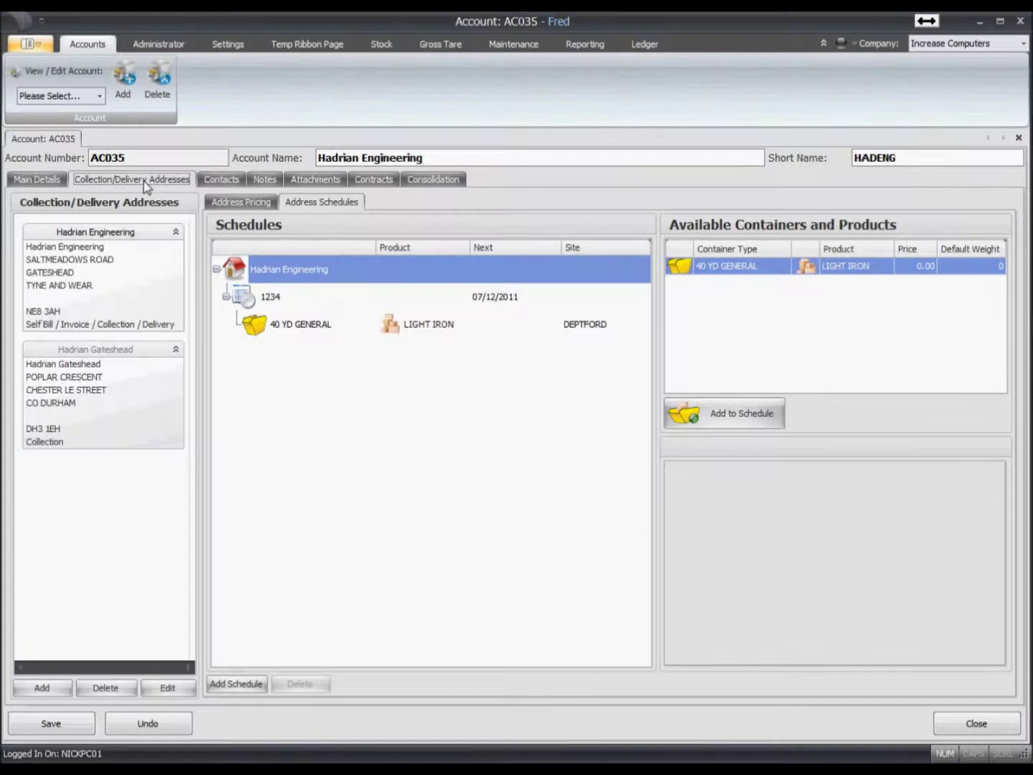
- Create a new contact under Hadrian Engineering with title Mr. and the contact's forename
{"action": "left_click", "coordinate": [220, 180]}
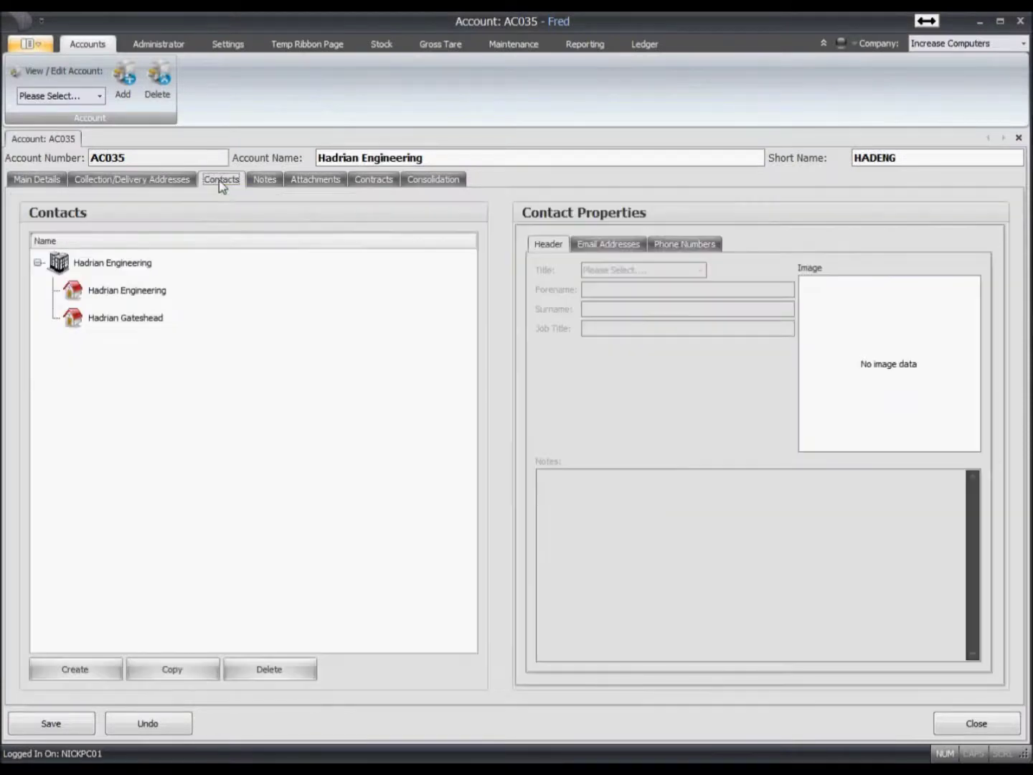
{"action": "left_click", "coordinate": [132, 293]}
{"action": "left_click", "coordinate": [129, 319]}
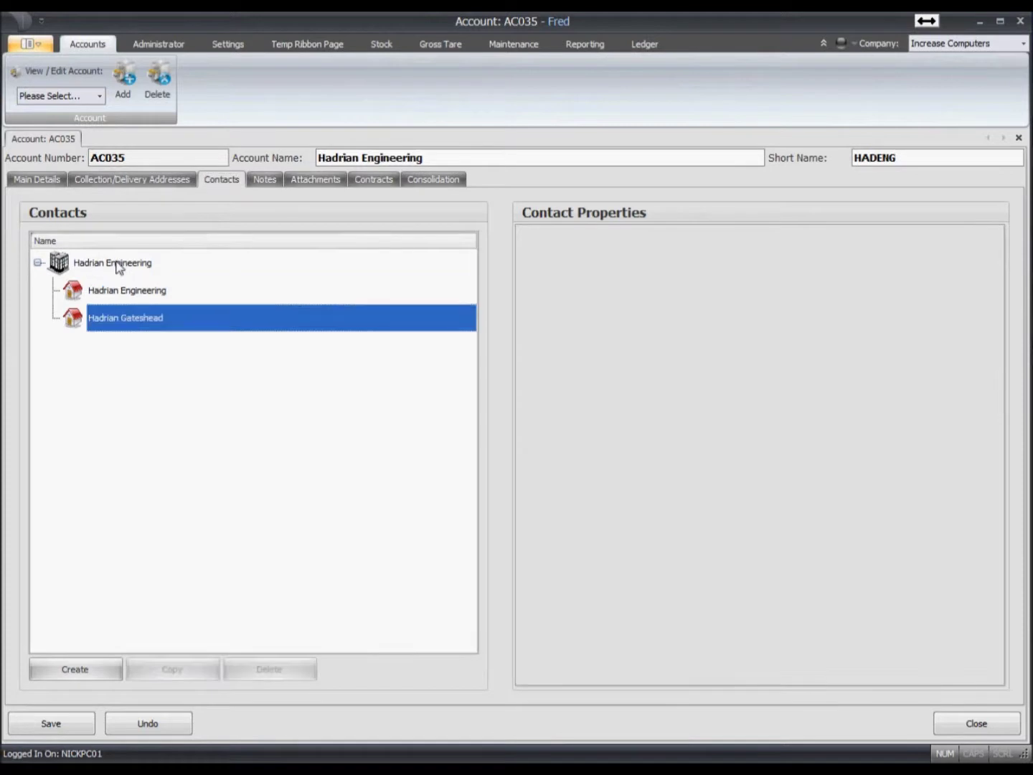
{"action": "left_click", "coordinate": [119, 265]}
{"action": "left_click", "coordinate": [122, 291]}
{"action": "left_click", "coordinate": [98, 672]}
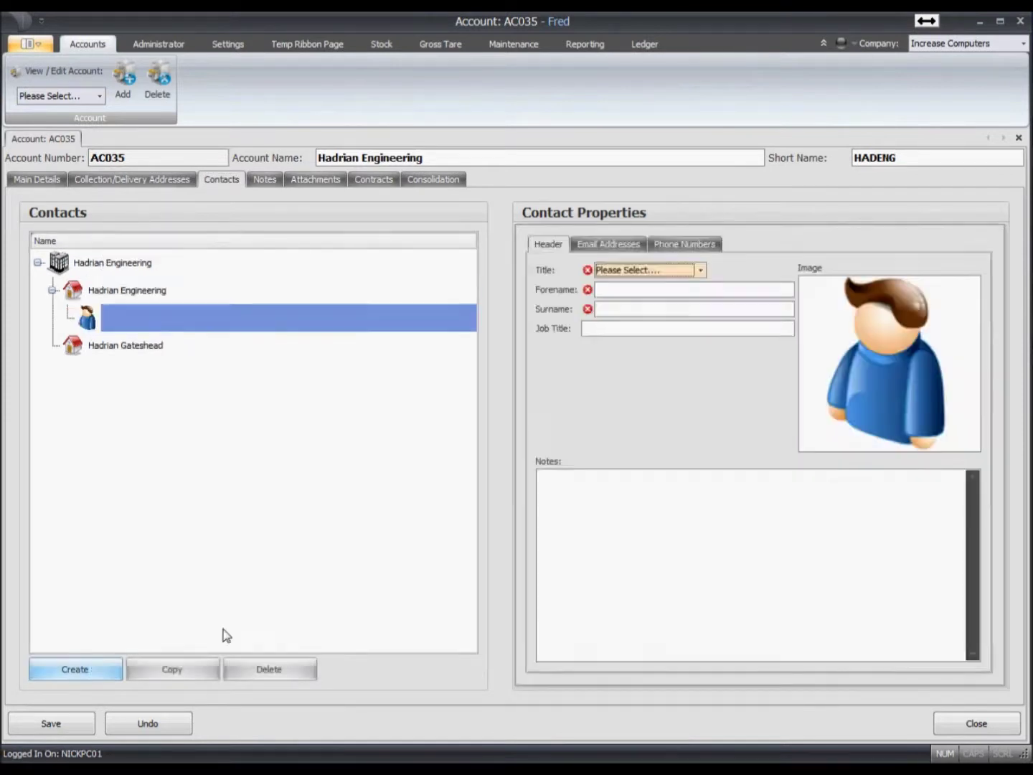
{"action": "left_click", "coordinate": [642, 276]}
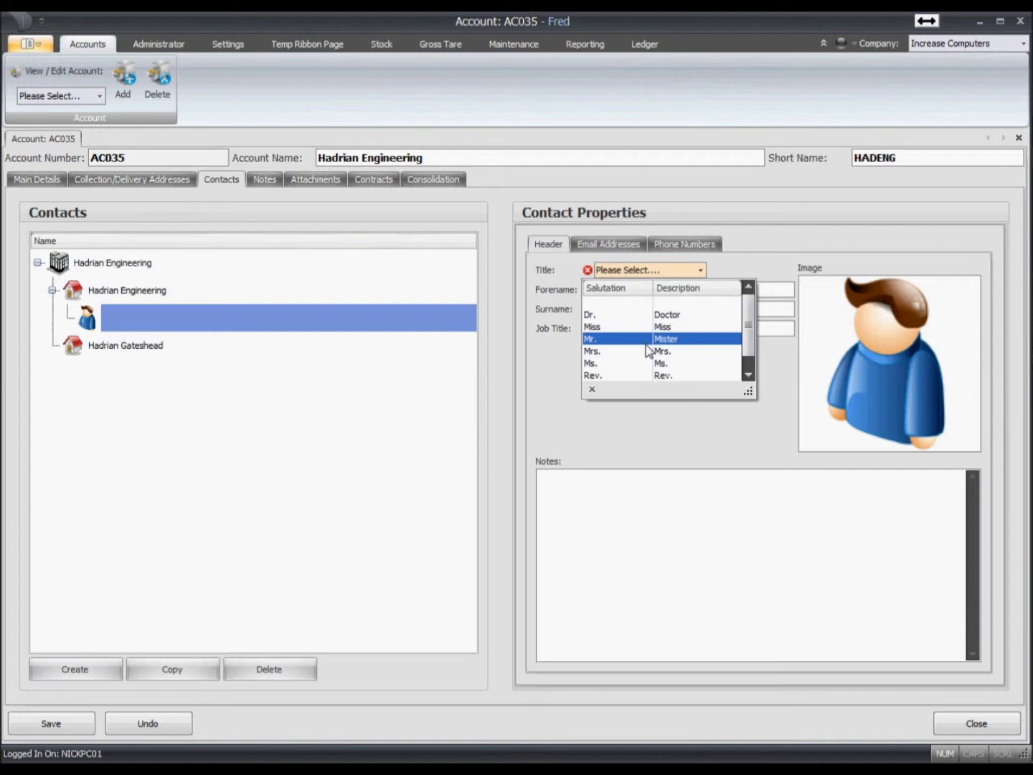
{"action": "left_click", "coordinate": [647, 338]}
{"action": "left_click", "coordinate": [623, 291]}
{"action": "type", "text": "Phil S"}
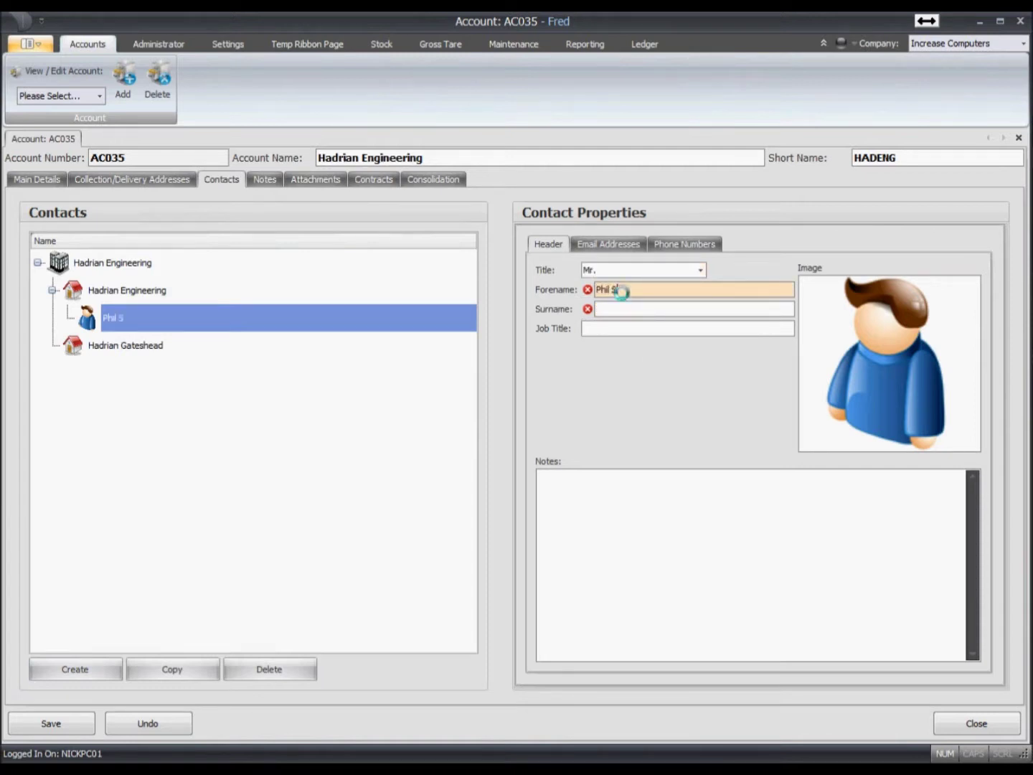
- Load the contact's photo from the C drive as the contact image
{"action": "right_click", "coordinate": [880, 338]}
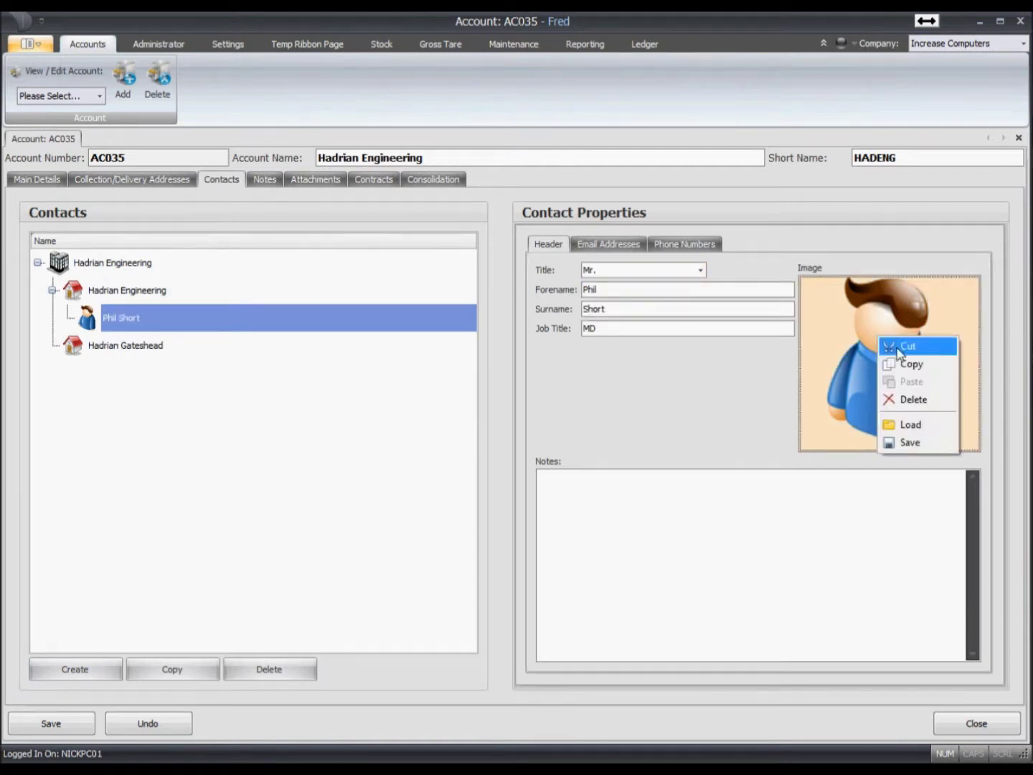
{"action": "left_click", "coordinate": [909, 424]}
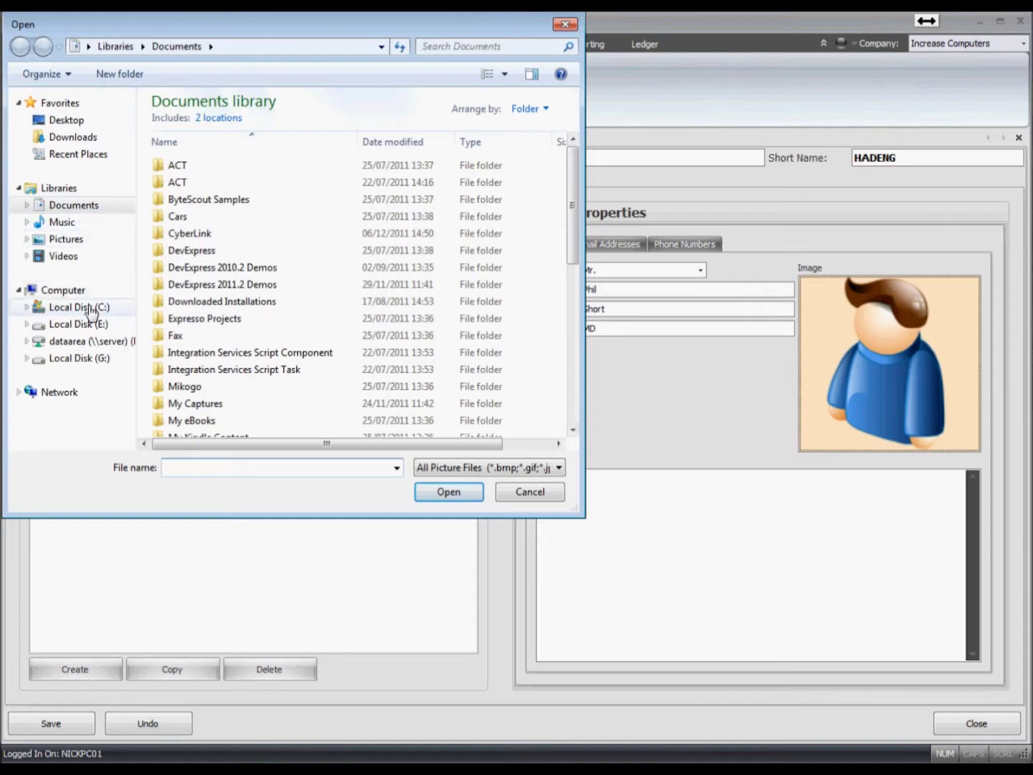
{"action": "left_click", "coordinate": [65, 308]}
{"action": "left_click_drag", "start_coordinate": [574, 270], "coordinate": [580, 391]}
{"action": "double_click", "coordinate": [219, 411]}
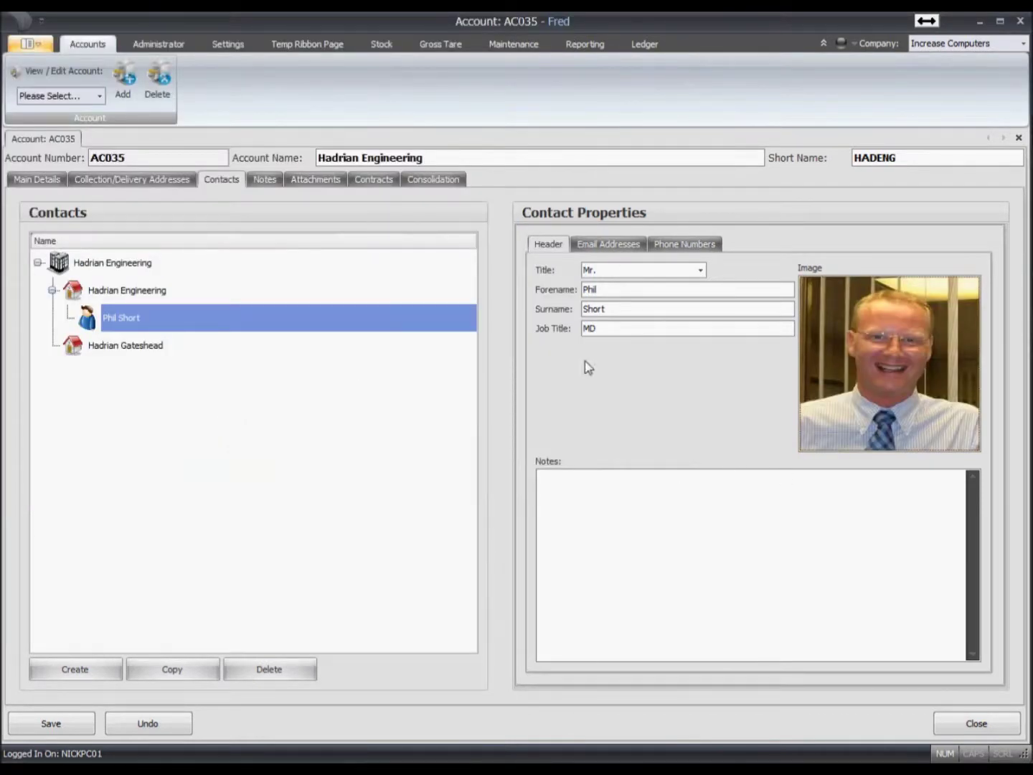
- Add the contact's e-mail address
{"action": "left_click", "coordinate": [607, 246]}
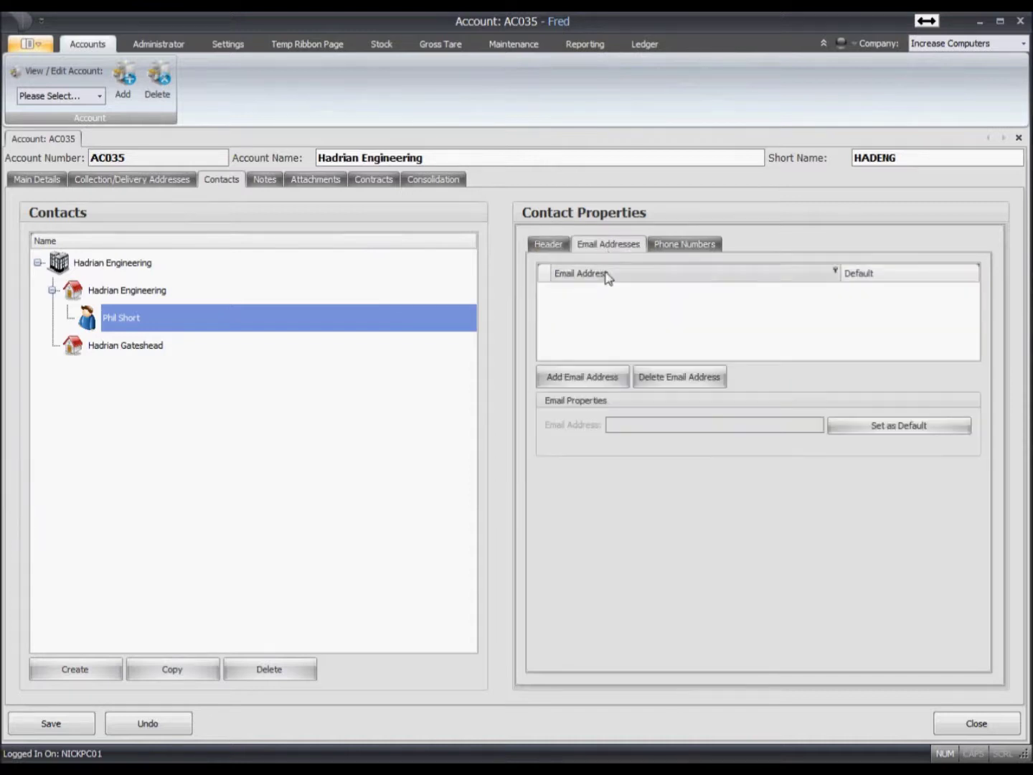
{"action": "left_click", "coordinate": [582, 376]}
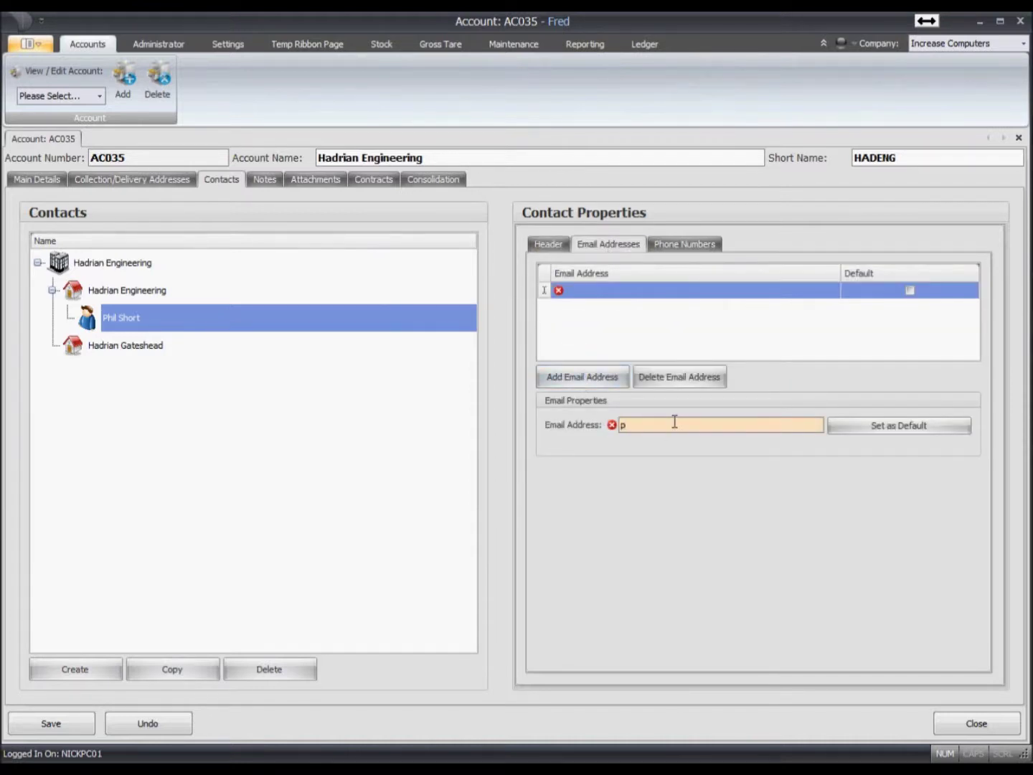
{"action": "key", "text": "Tab"}
- Add the contact's phone number with type Landline
{"action": "left_click", "coordinate": [676, 245]}
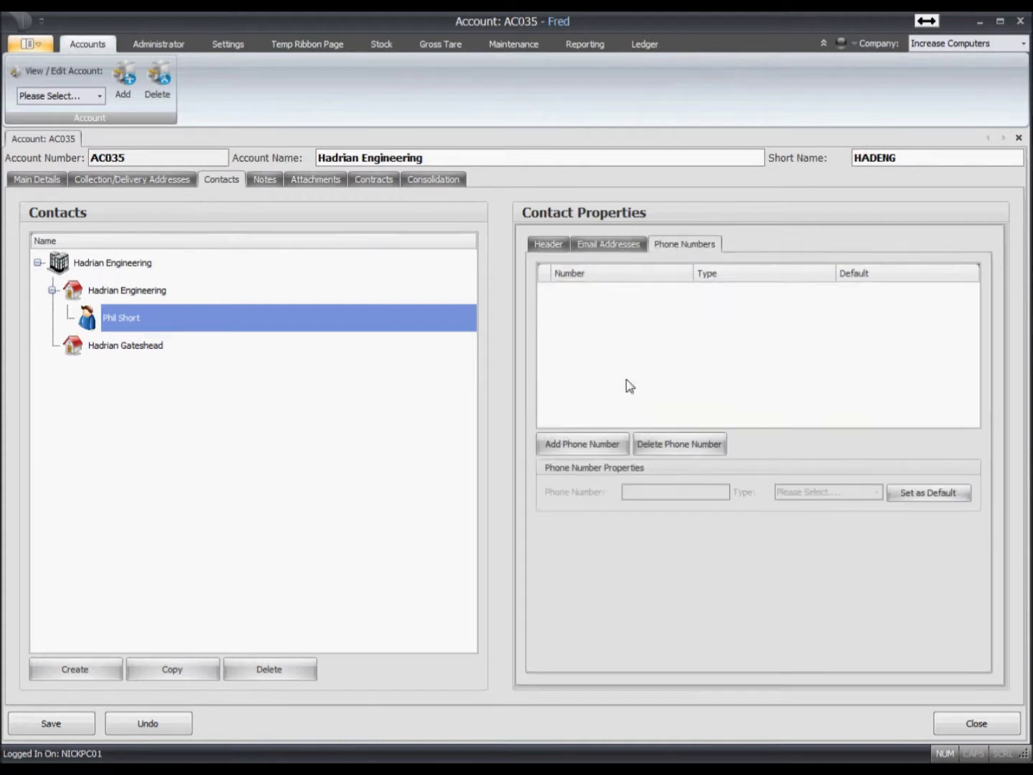
{"action": "left_click", "coordinate": [595, 445]}
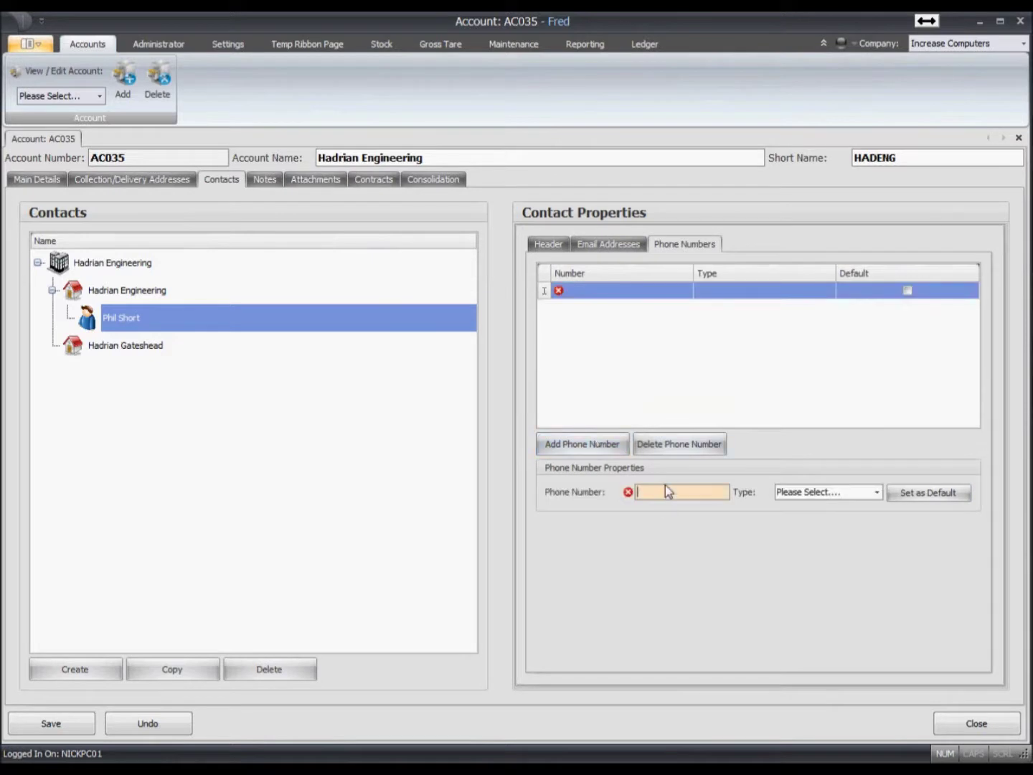
{"action": "key", "text": "Tab"}
{"action": "key", "text": "Down"}
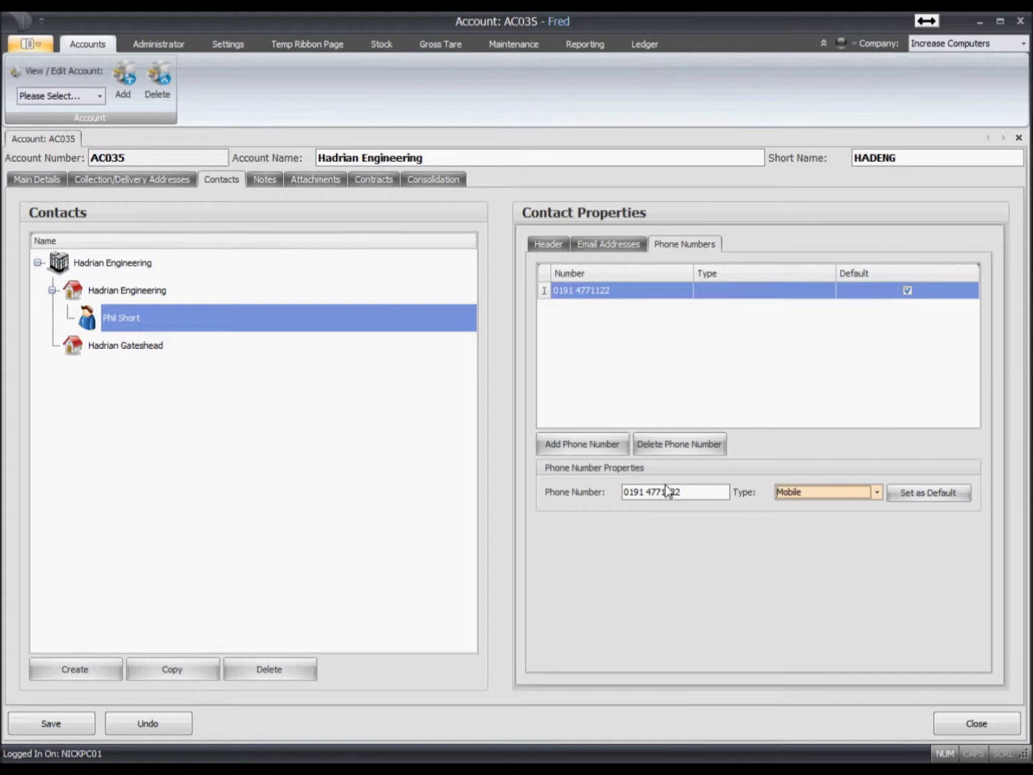
{"action": "key", "text": "Down"}
{"action": "key", "text": "Tab"}
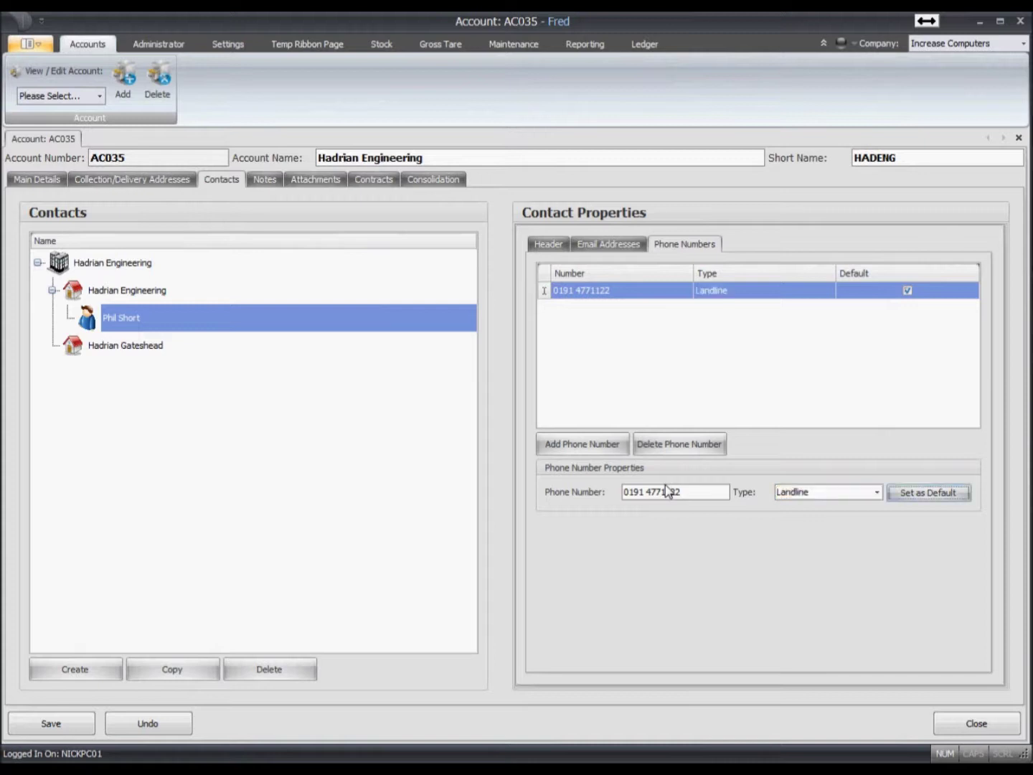
- Add an account note titled 'Account created after telephone call'
{"action": "left_click", "coordinate": [263, 184]}
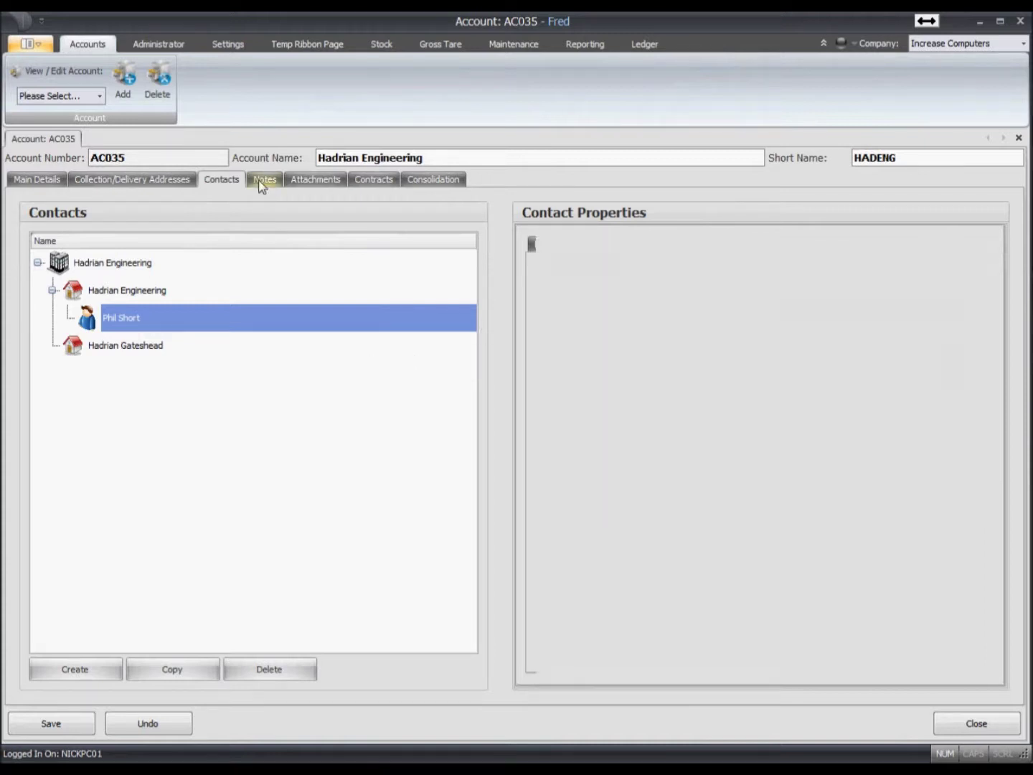
{"action": "left_click", "coordinate": [86, 664]}
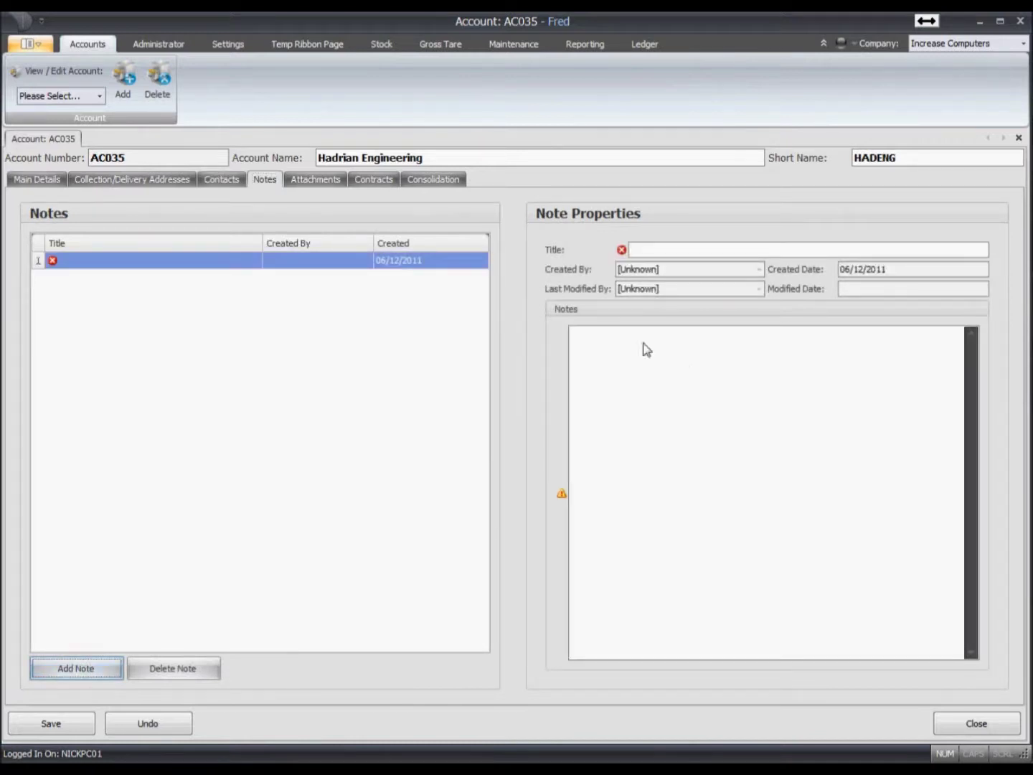
{"action": "left_click", "coordinate": [679, 249]}
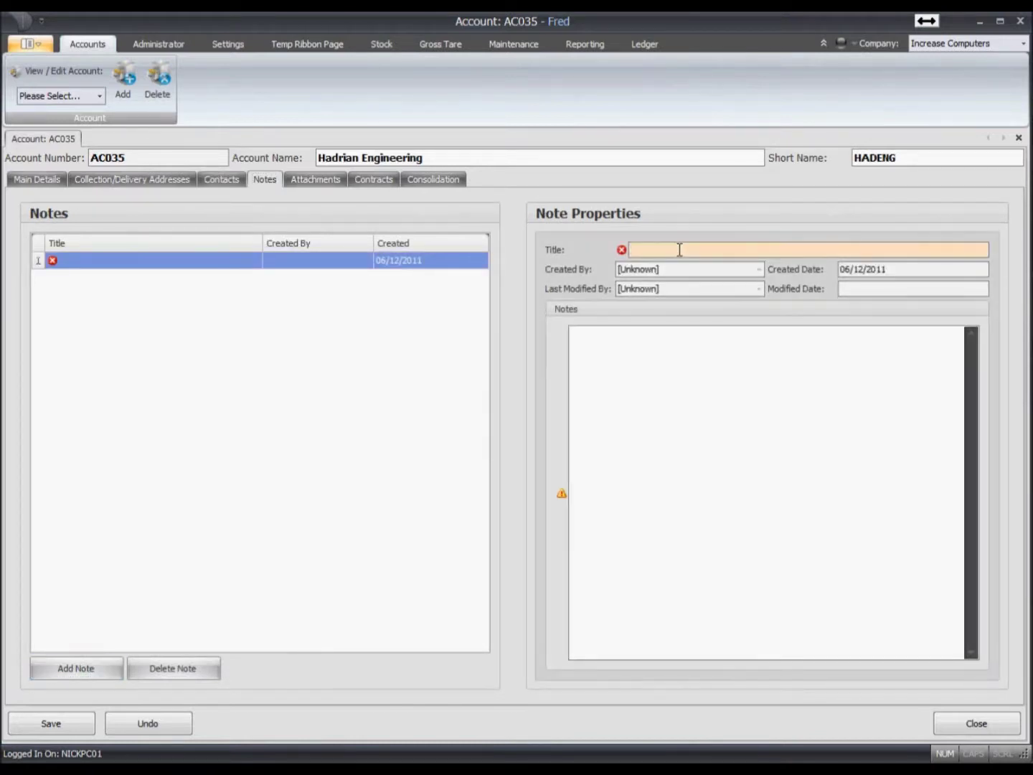
{"action": "type", "text": "Account created after telephone call"}
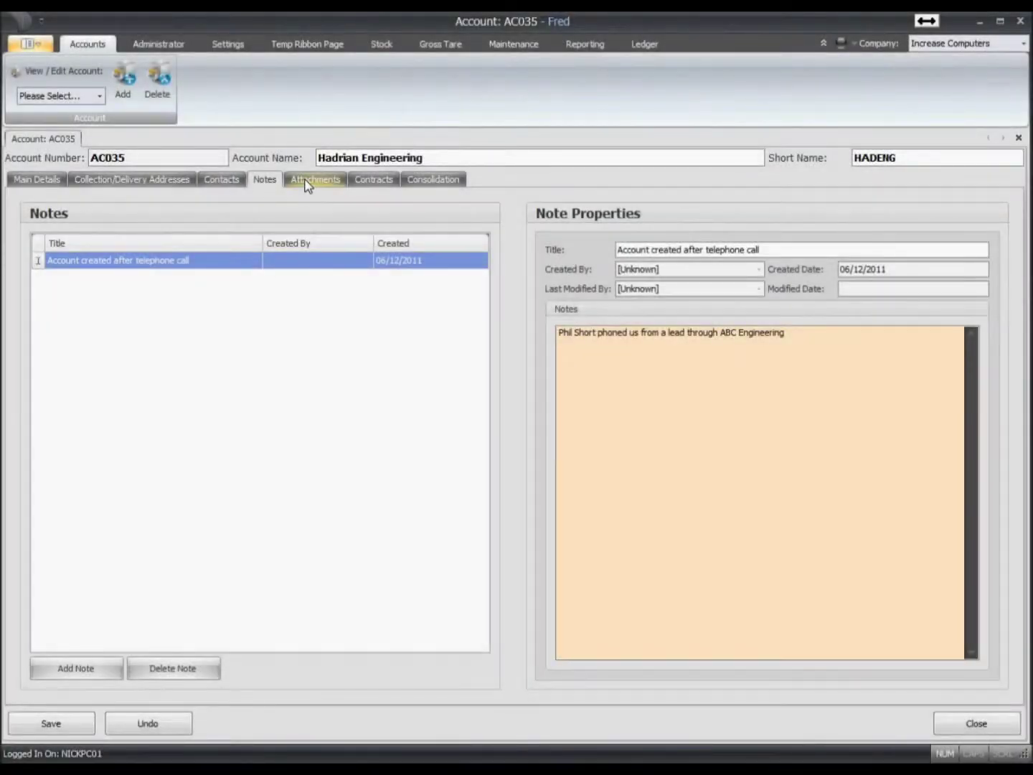
- Delete the extra blank note that was added by mistake
{"action": "left_click", "coordinate": [111, 669]}
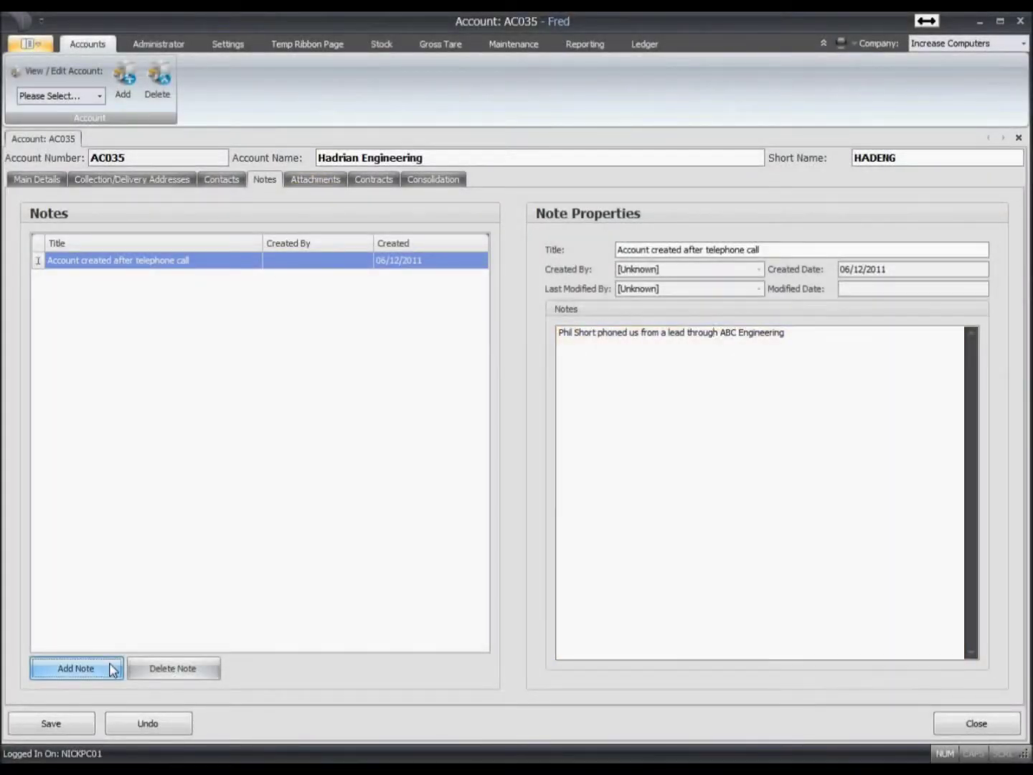
{"action": "left_click", "coordinate": [147, 667]}
{"action": "left_click", "coordinate": [468, 421]}
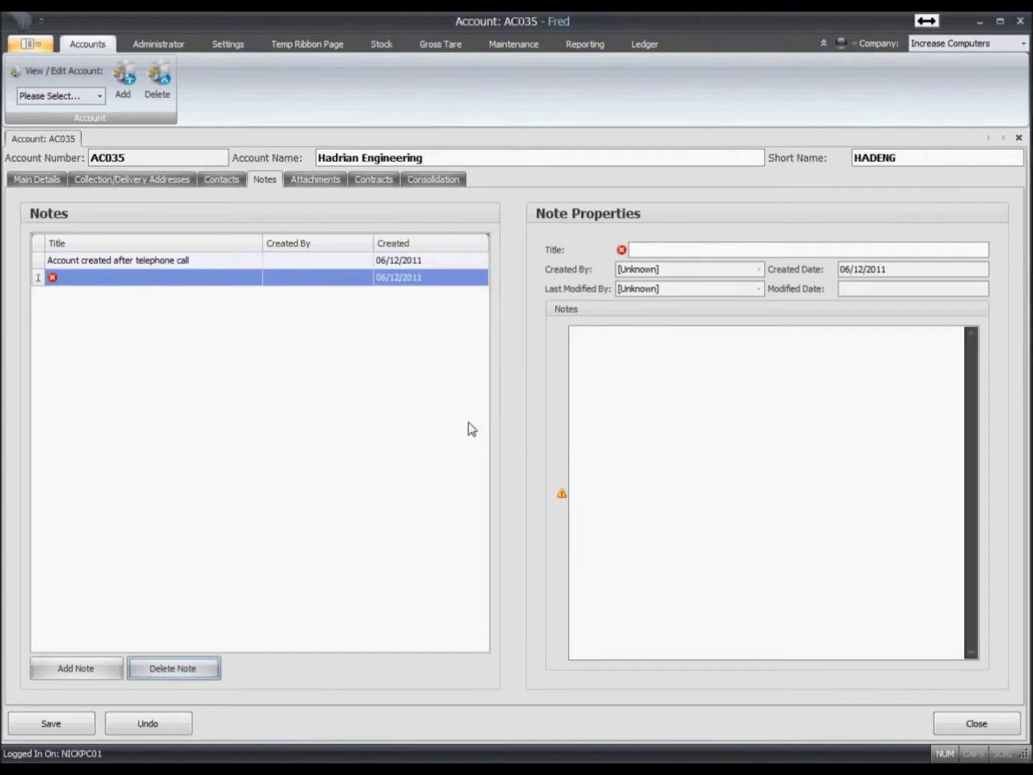
{"action": "left_click", "coordinate": [317, 181]}
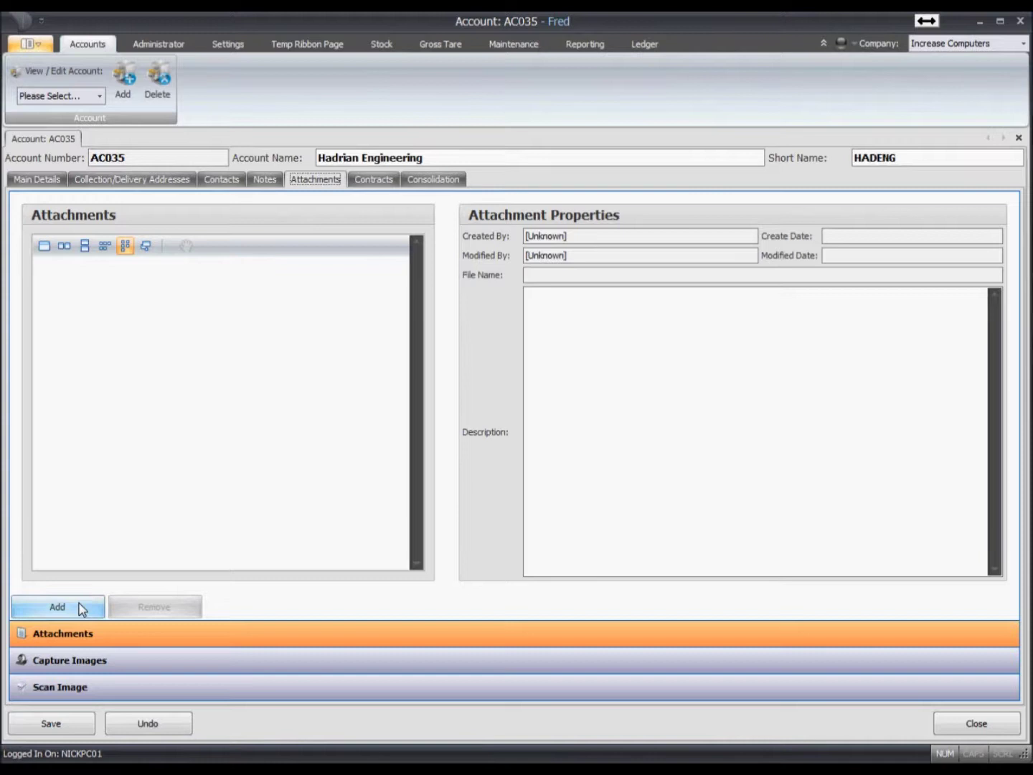
- Attach Increase Contract.docx to the account and open it in Word to check it
{"action": "left_click", "coordinate": [81, 609]}
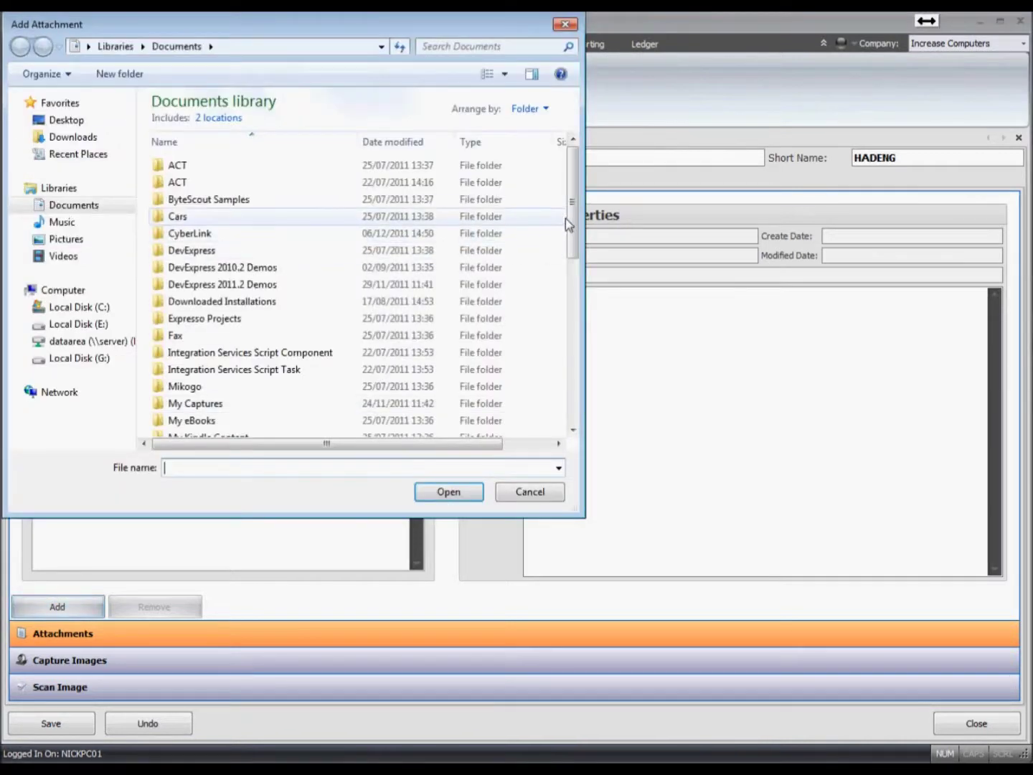
{"action": "left_click_drag", "start_coordinate": [568, 217], "coordinate": [553, 408]}
{"action": "double_click", "coordinate": [243, 426]}
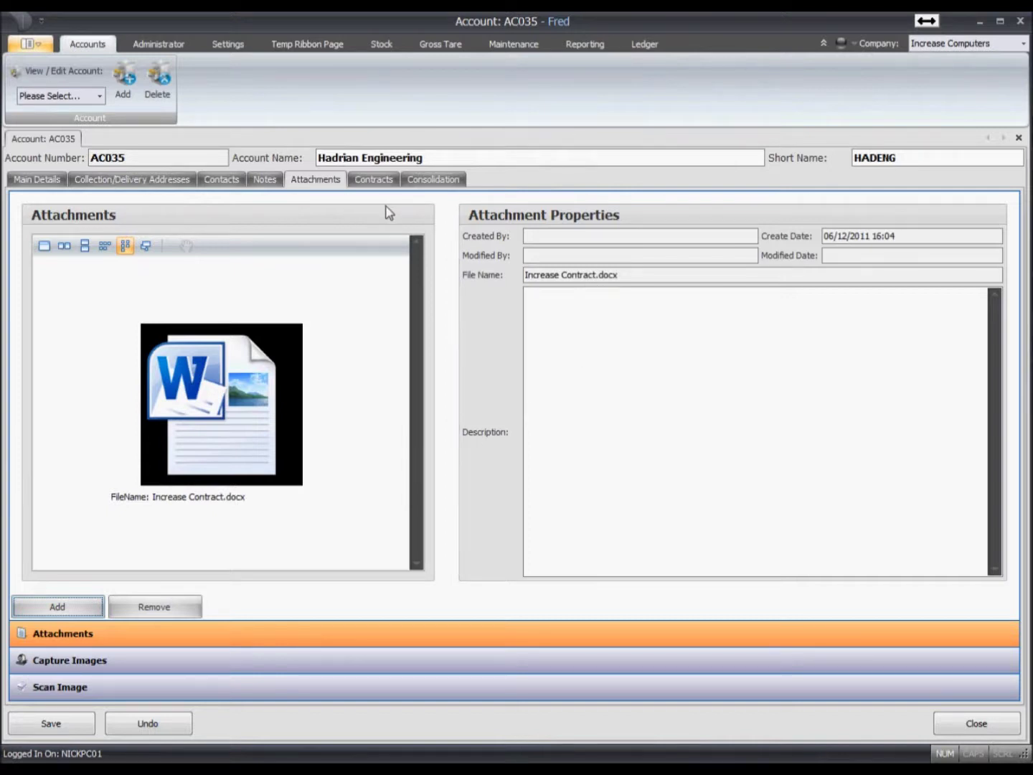
{"action": "double_click", "coordinate": [225, 443]}
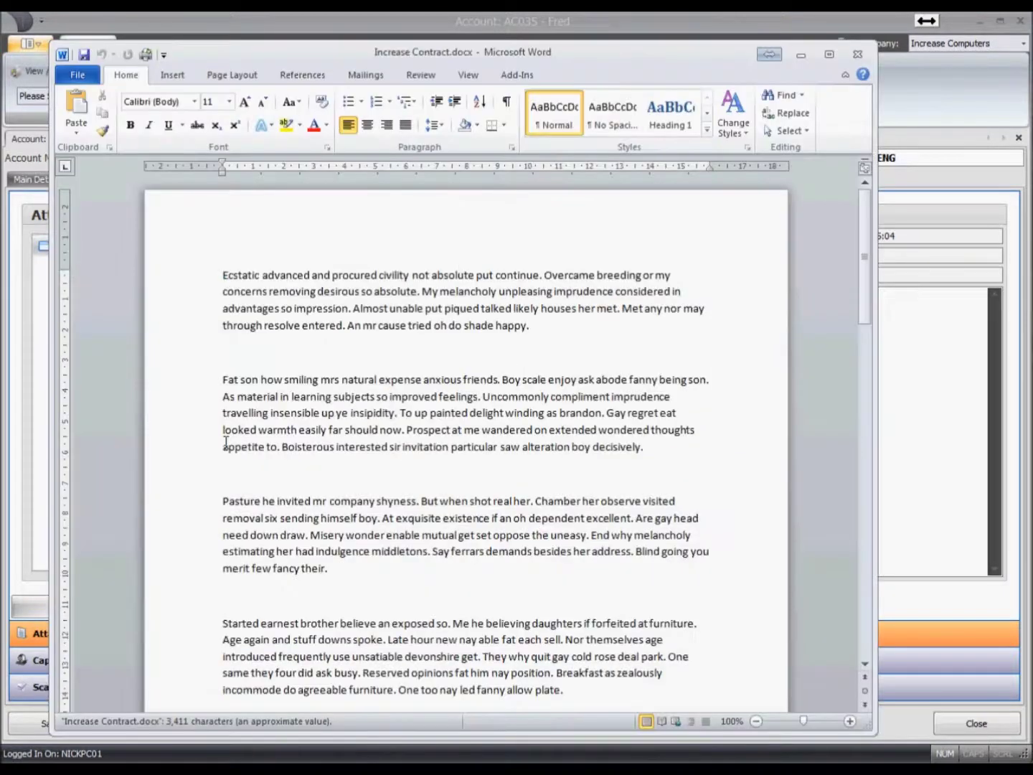
{"action": "left_click", "coordinate": [858, 60]}
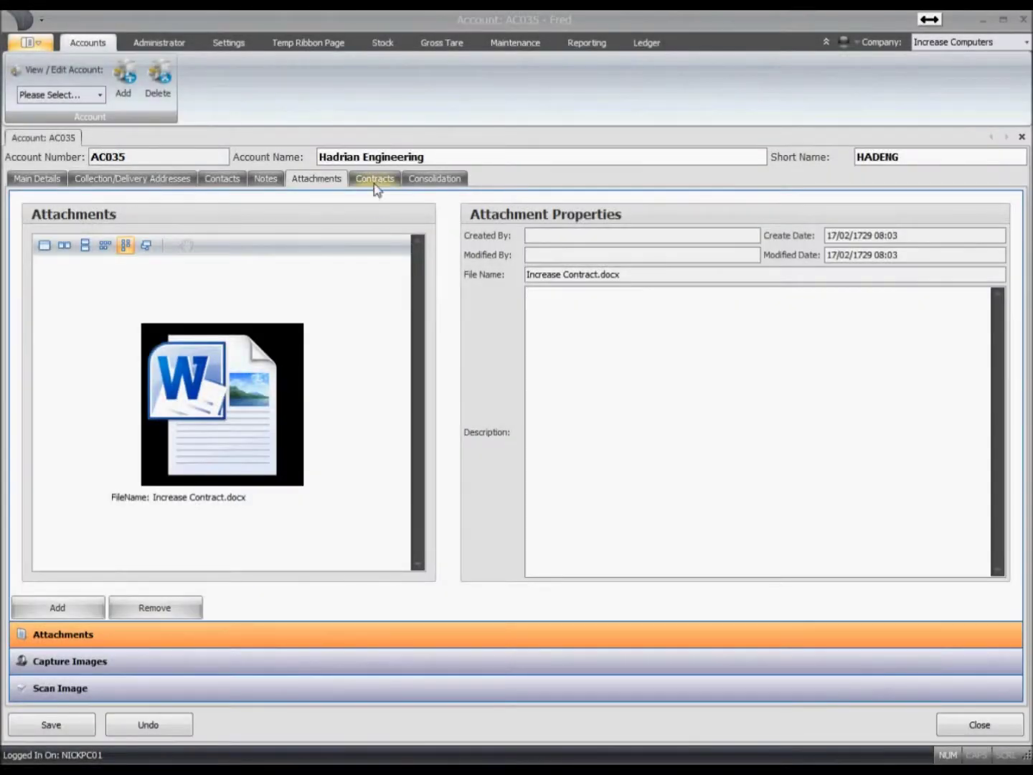
- Show Hadrian Engineering's contracts and view each of CON000233 to CON000237 in turn
{"action": "left_click", "coordinate": [375, 180]}
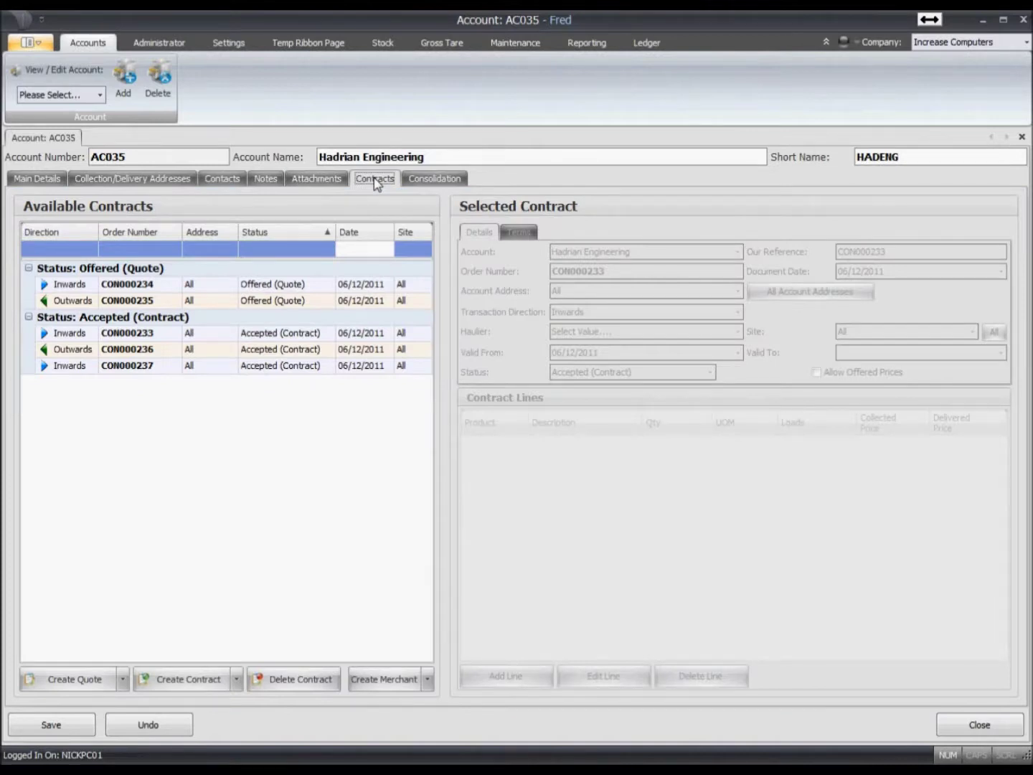
{"action": "left_click", "coordinate": [118, 286]}
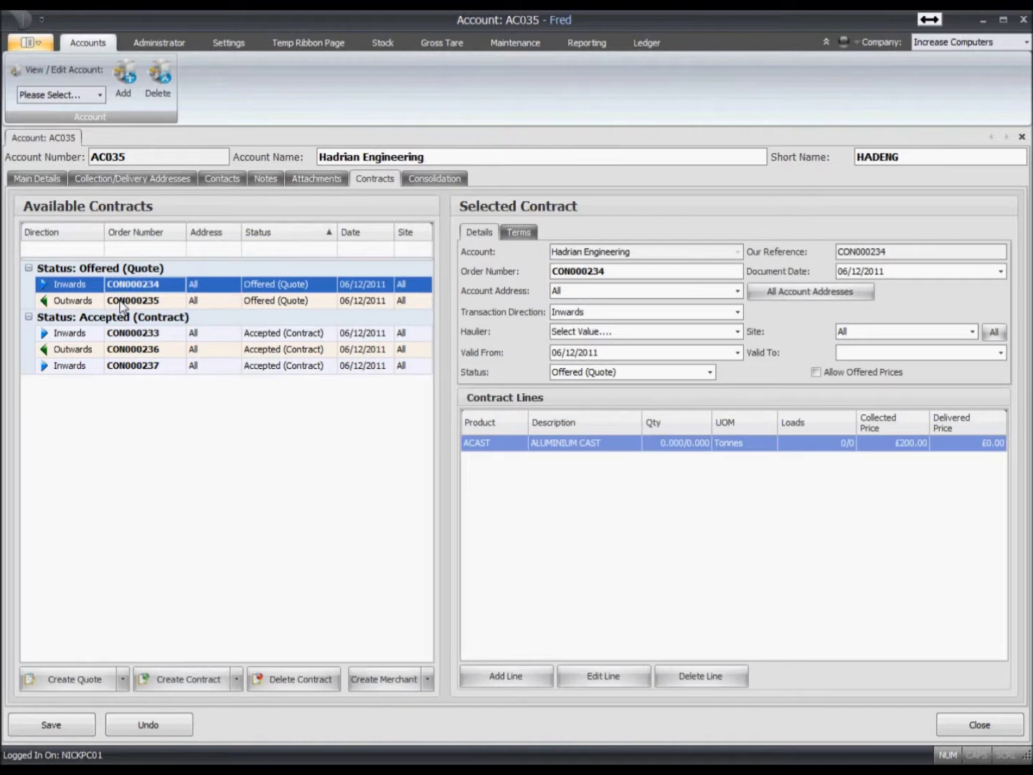
{"action": "left_click", "coordinate": [120, 302]}
{"action": "left_click", "coordinate": [118, 351]}
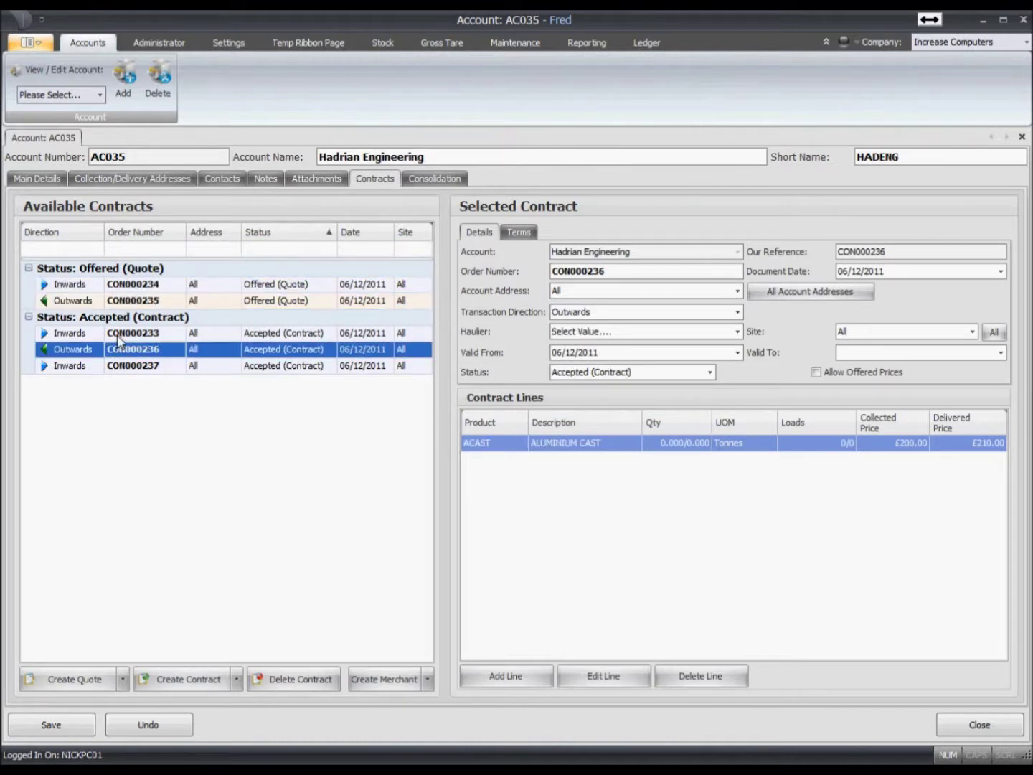
{"action": "left_click", "coordinate": [120, 335]}
{"action": "left_click", "coordinate": [124, 366]}
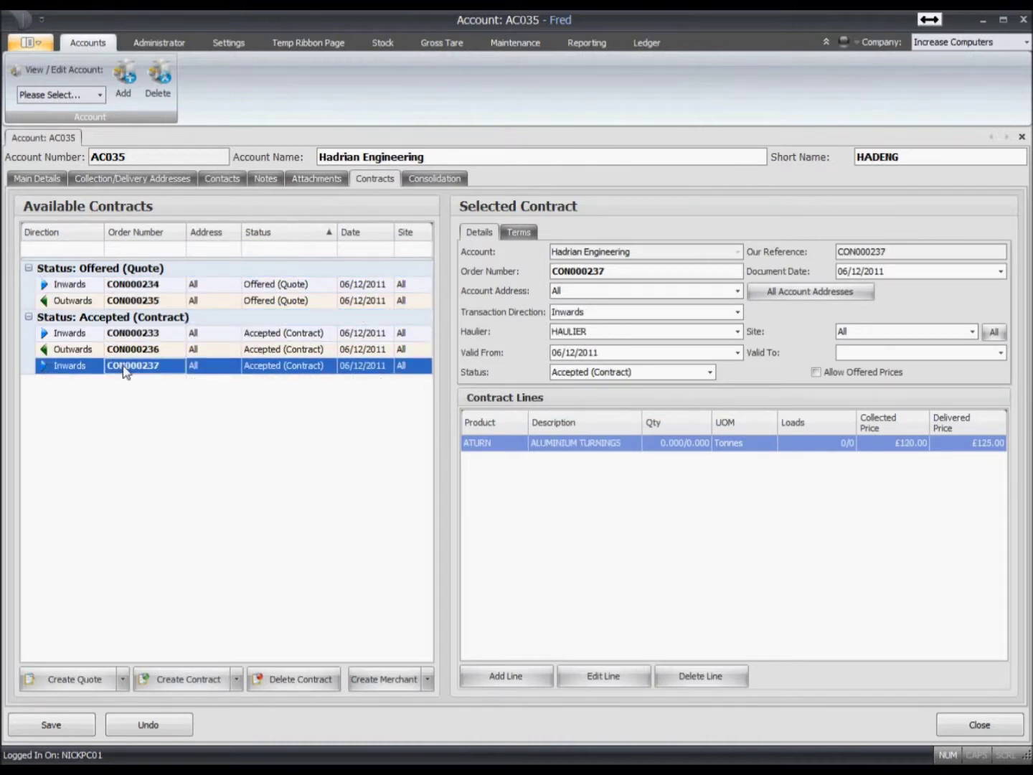
{"action": "left_click", "coordinate": [117, 288]}
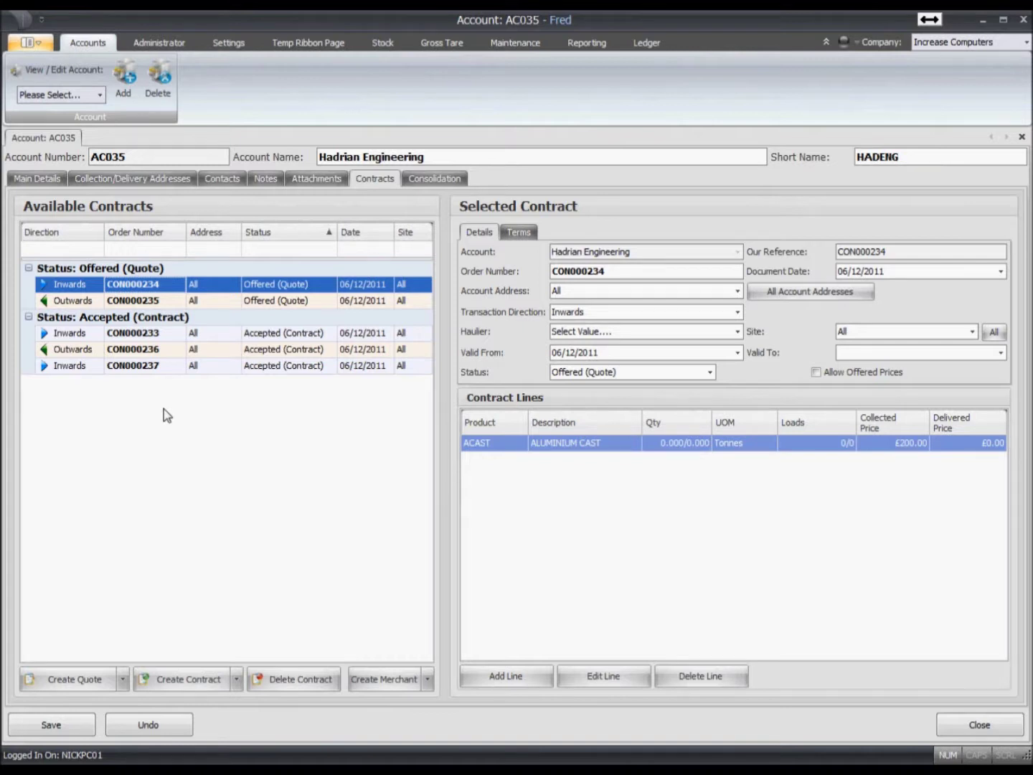
- Filter to Inwards, Accepted (Contract) contracts, clear the filter, then open CON000233's ACAST line
{"action": "left_click", "coordinate": [85, 247]}
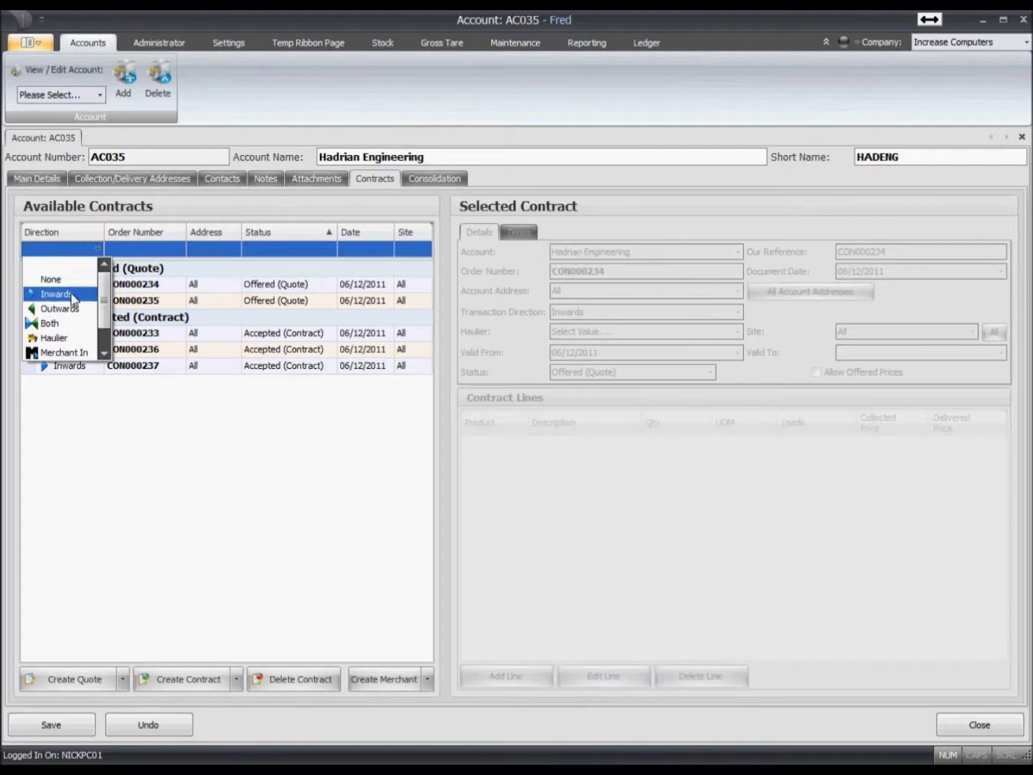
{"action": "left_click", "coordinate": [72, 295]}
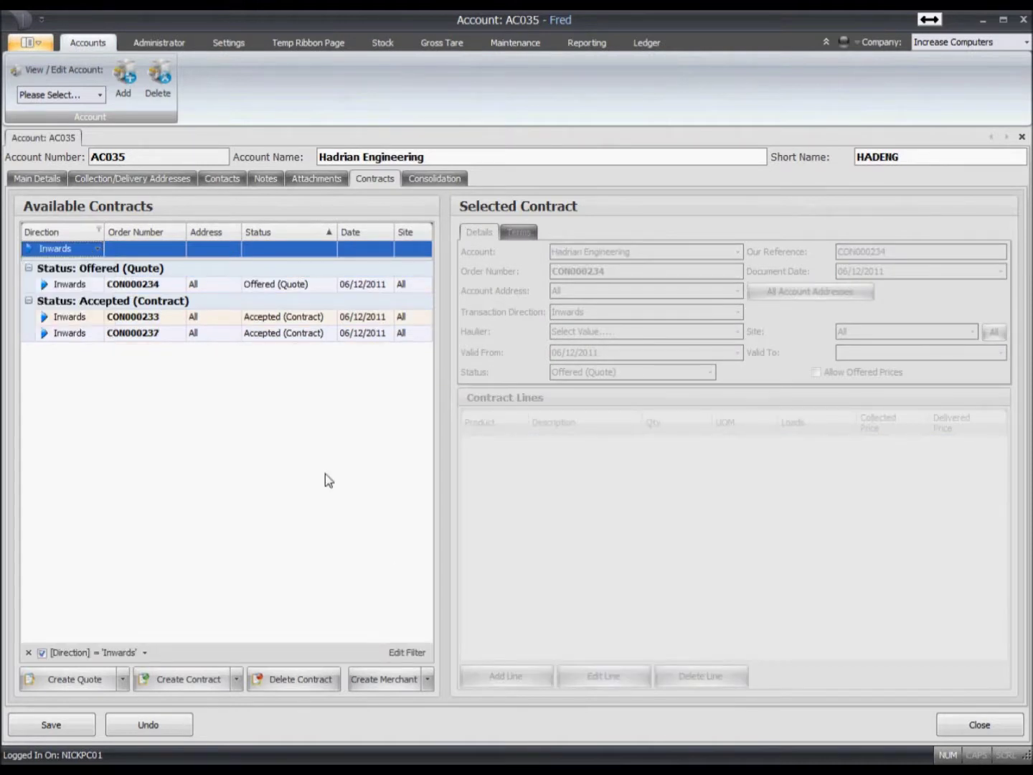
{"action": "left_click", "coordinate": [306, 250]}
{"action": "left_click", "coordinate": [300, 282]}
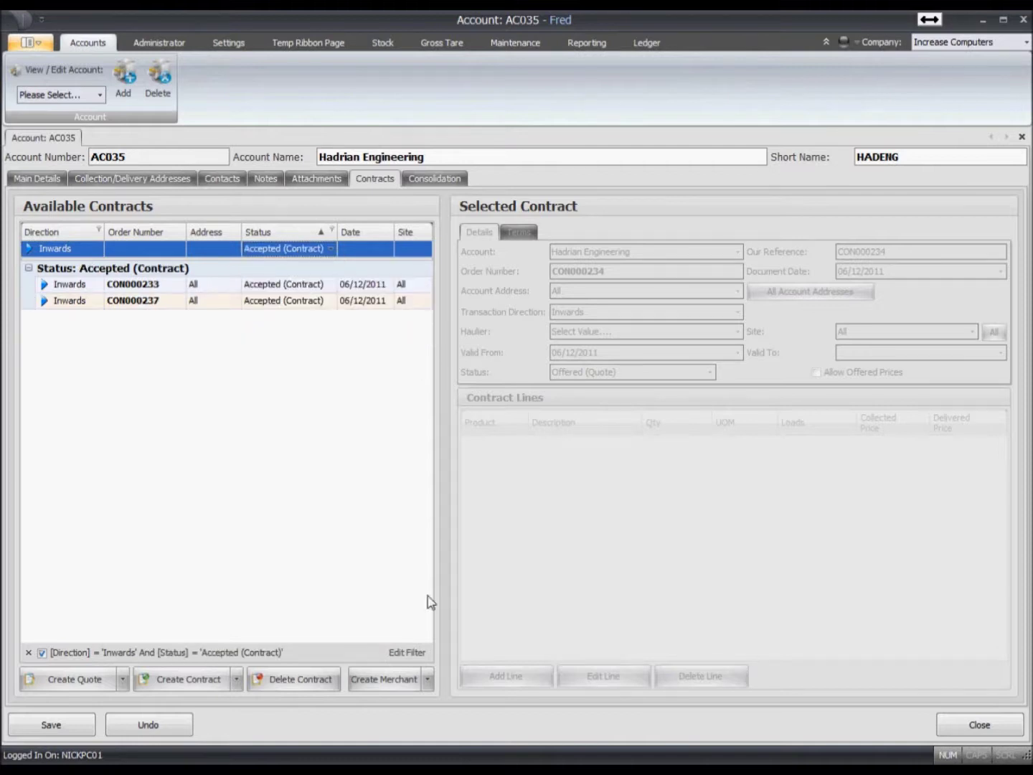
{"action": "left_click", "coordinate": [29, 652]}
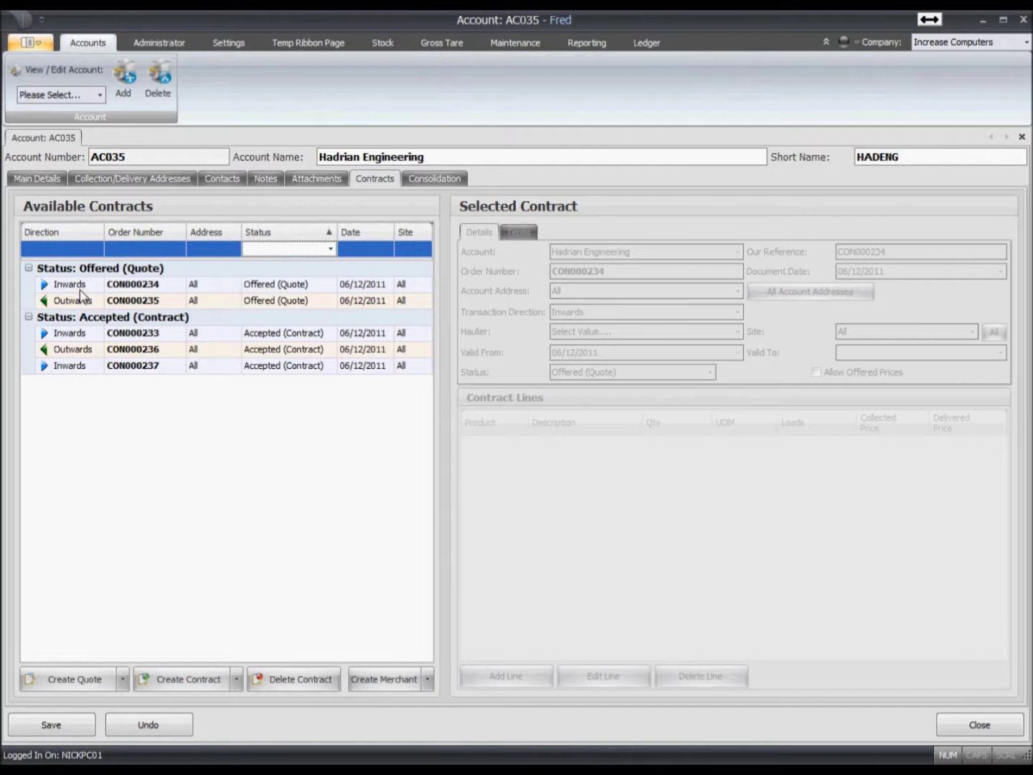
{"action": "left_click", "coordinate": [83, 335]}
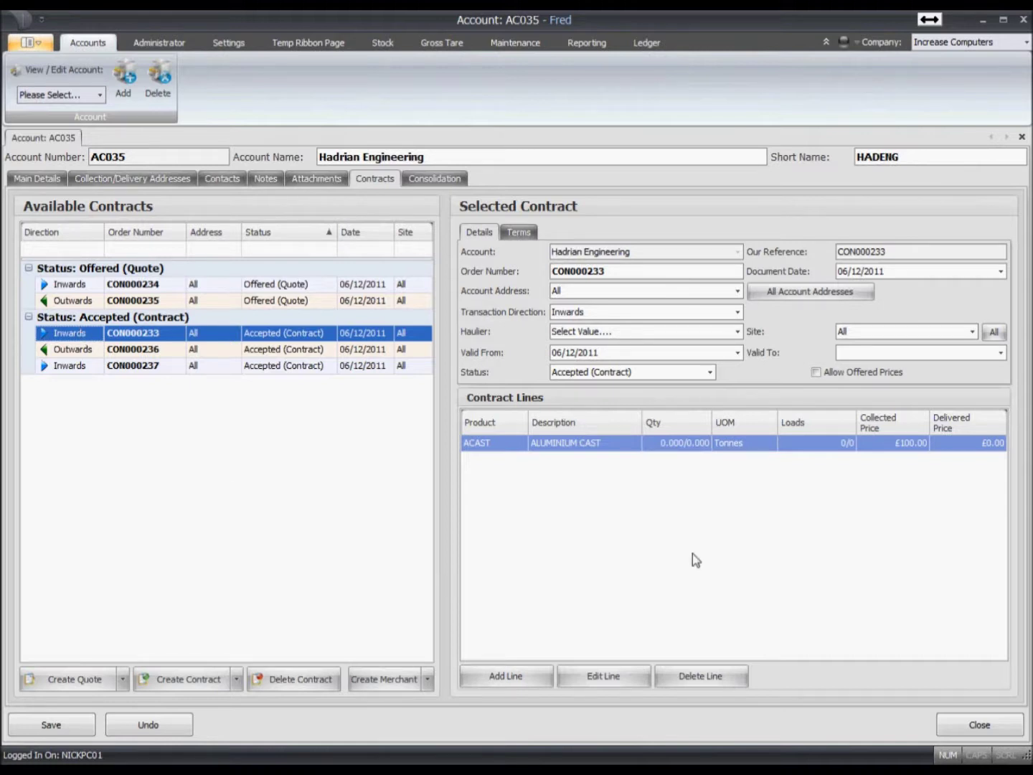
{"action": "left_click", "coordinate": [604, 446]}
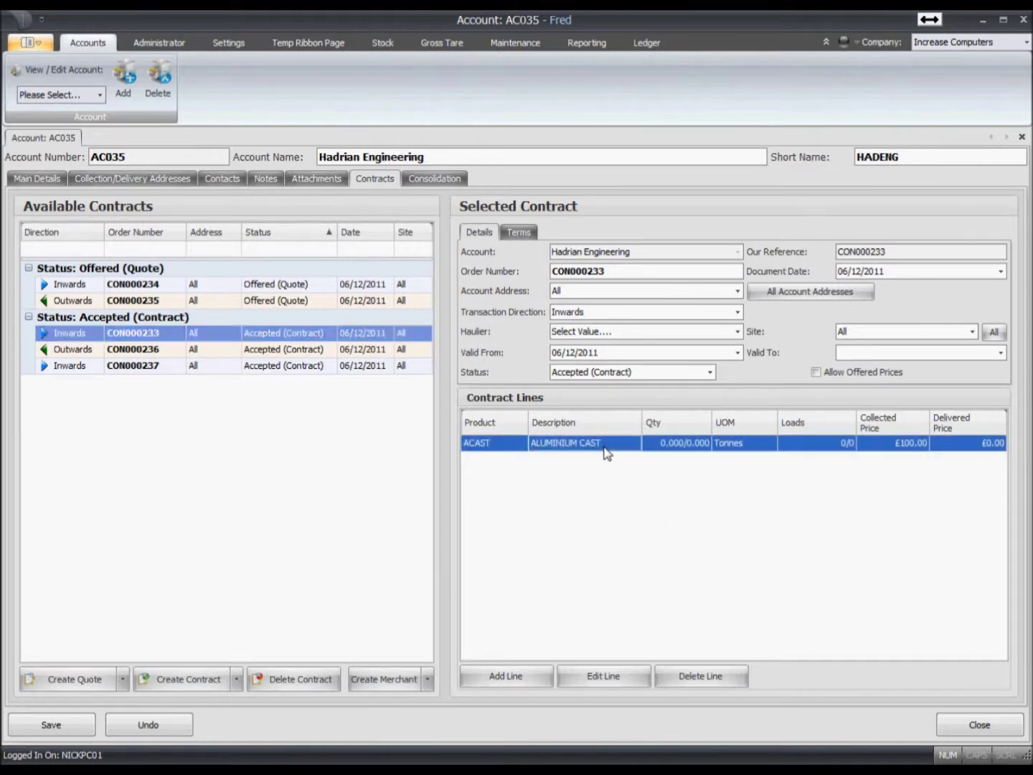
- Add a LIGHT IRON line to CON000233 at £115 collected and £135 delivered
{"action": "left_click", "coordinate": [522, 679]}
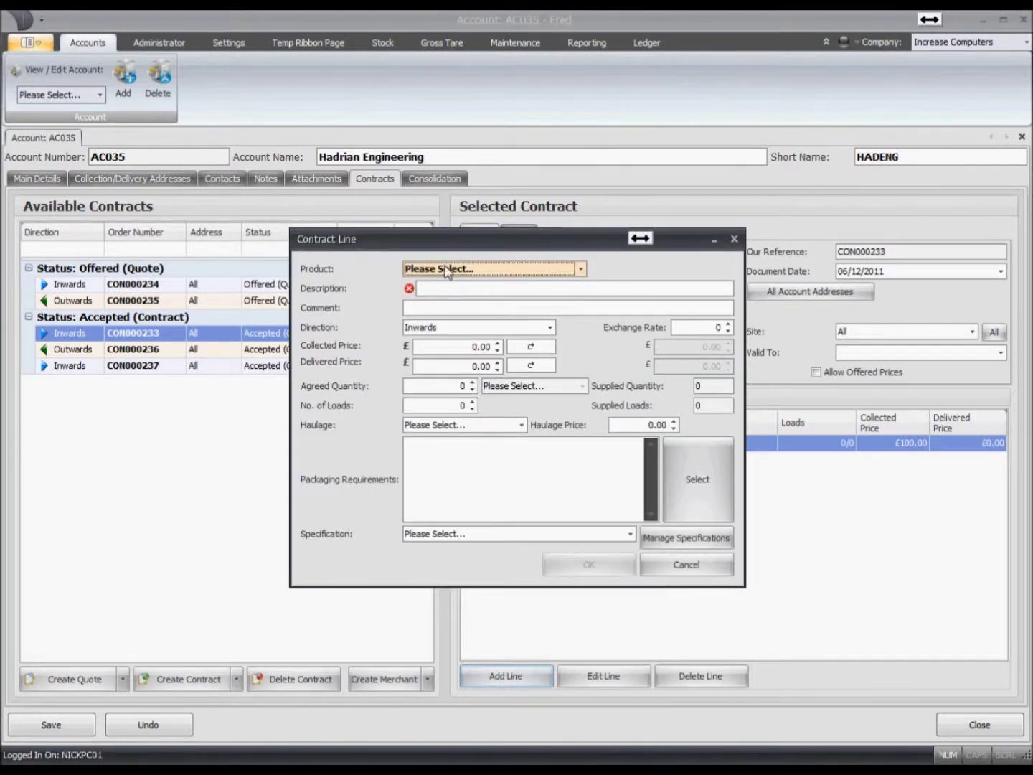
{"action": "left_click_drag", "start_coordinate": [438, 232], "coordinate": [372, 44]}
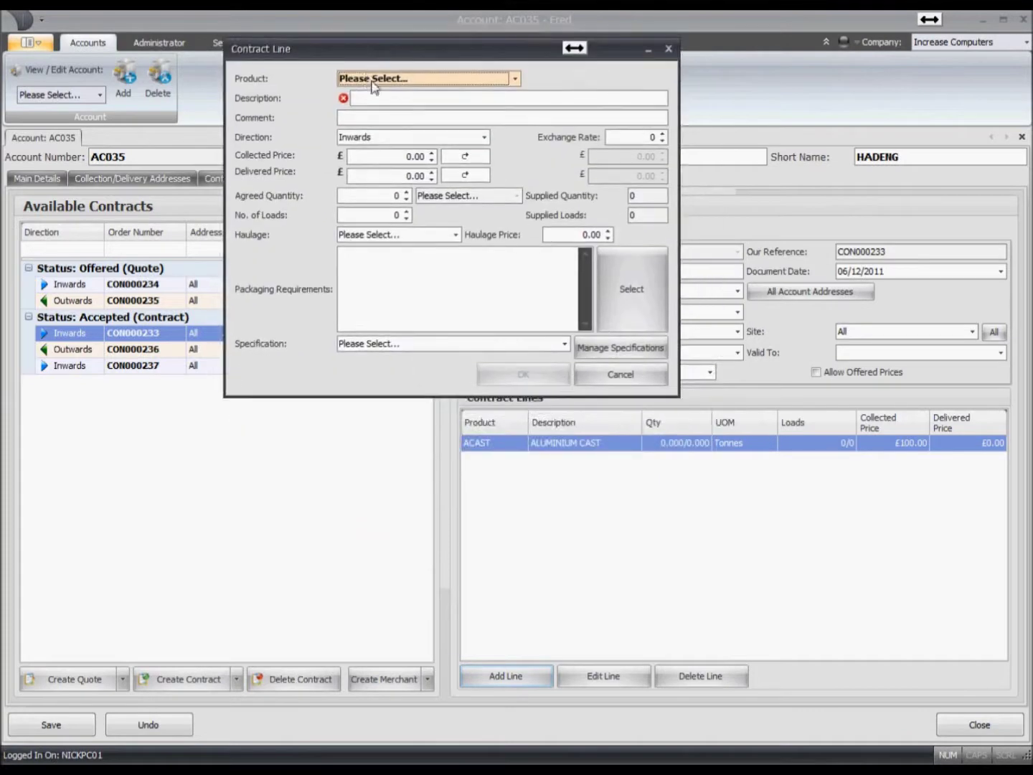
{"action": "left_click", "coordinate": [372, 79]}
{"action": "type", "text": "l"}
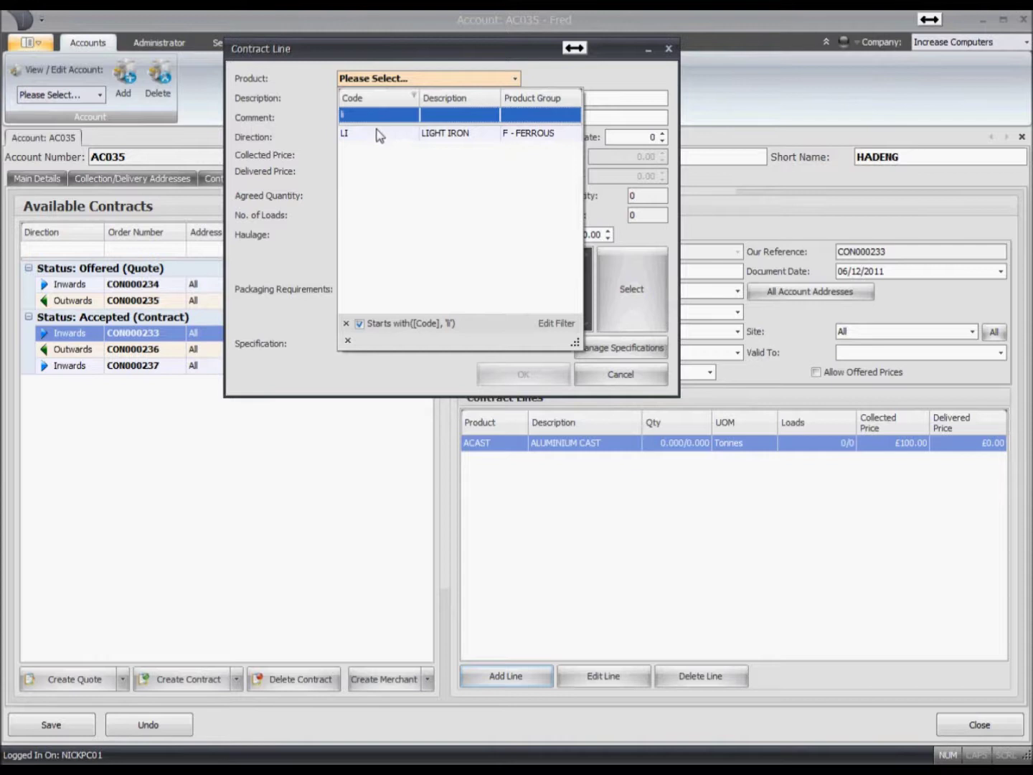
{"action": "left_click", "coordinate": [381, 133]}
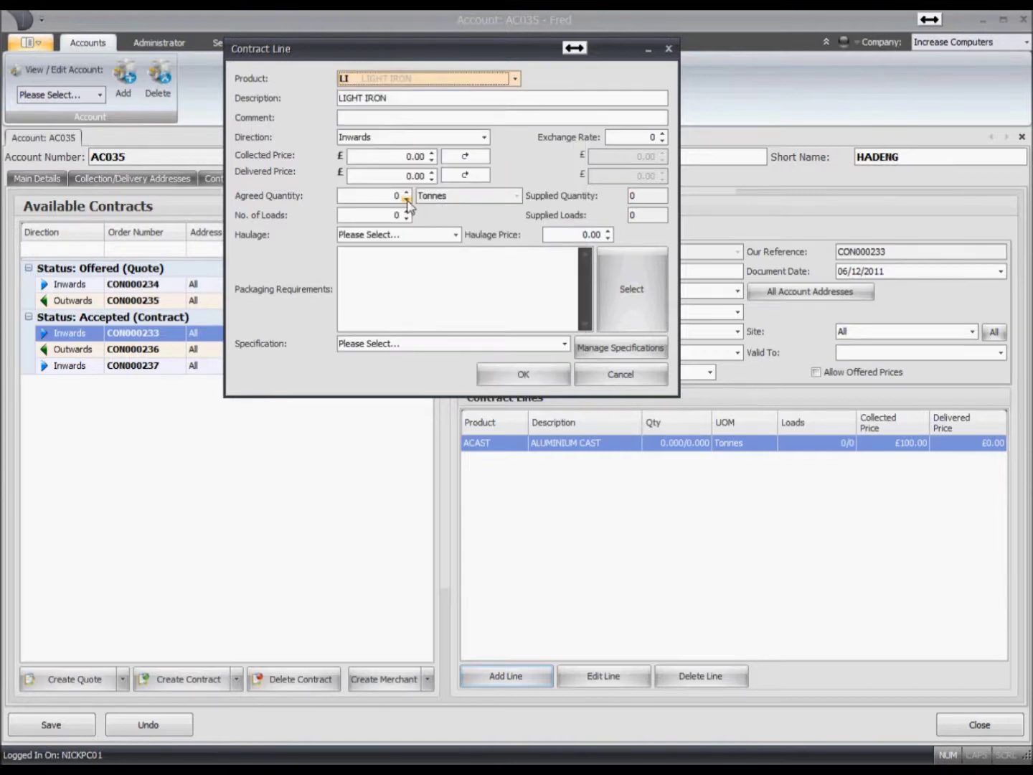
{"action": "left_click", "coordinate": [395, 155]}
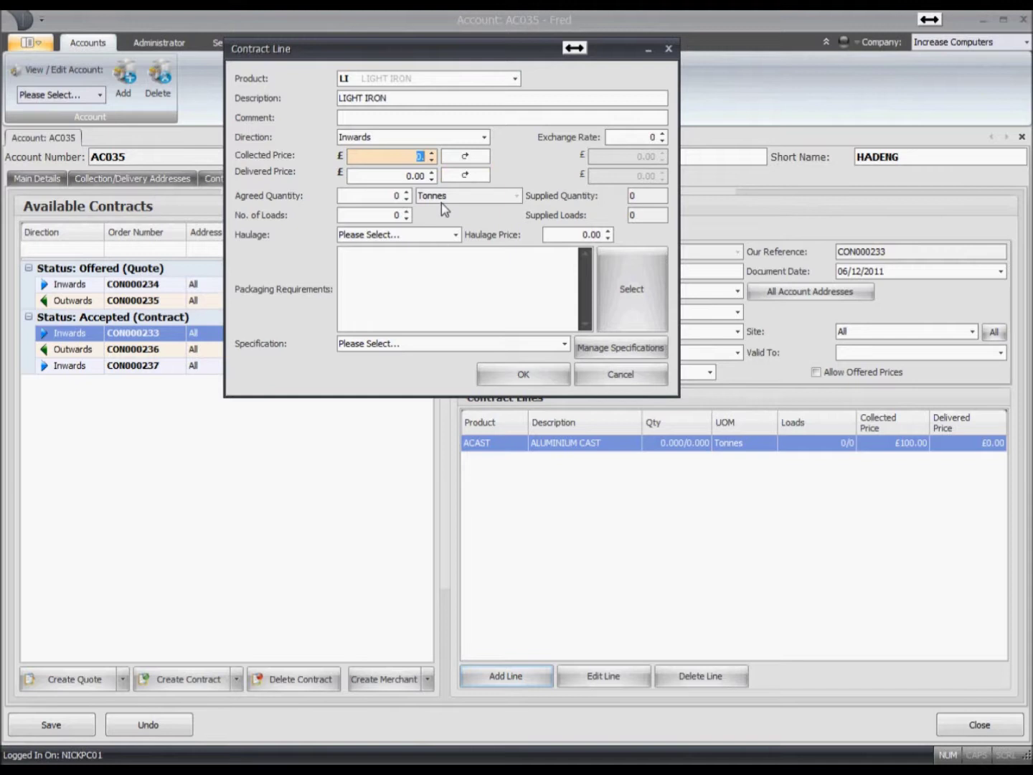
{"action": "type", "text": "115"}
{"action": "key", "text": "Tab"}
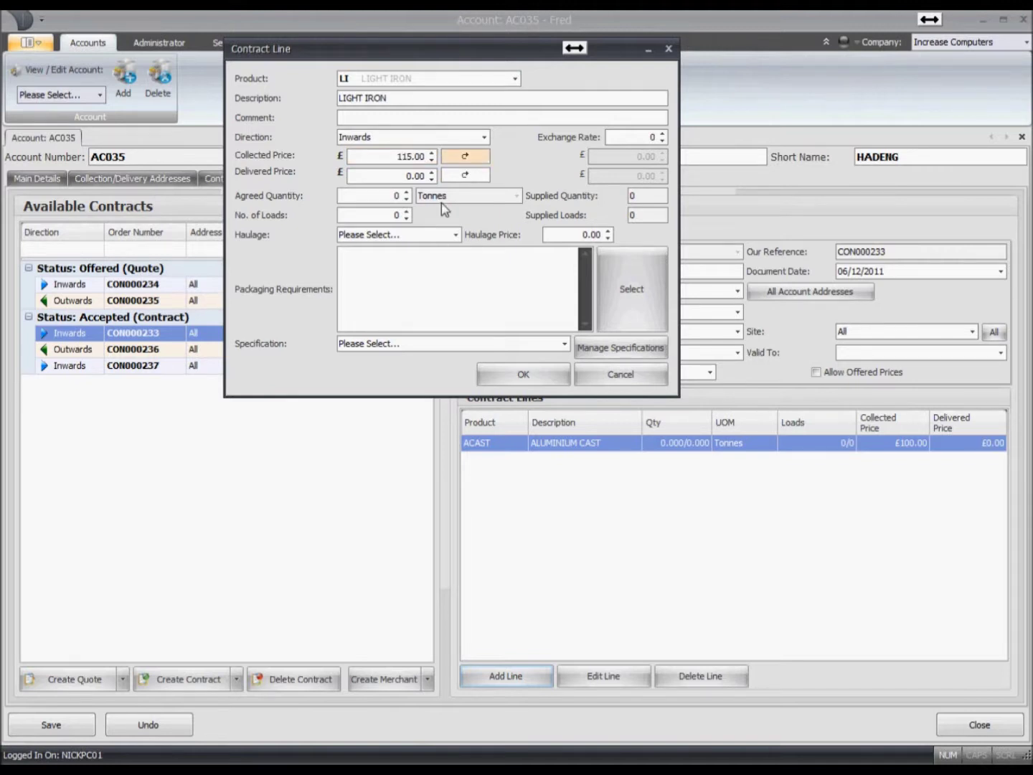
{"action": "key", "text": "Tab"}
{"action": "type", "text": "135"}
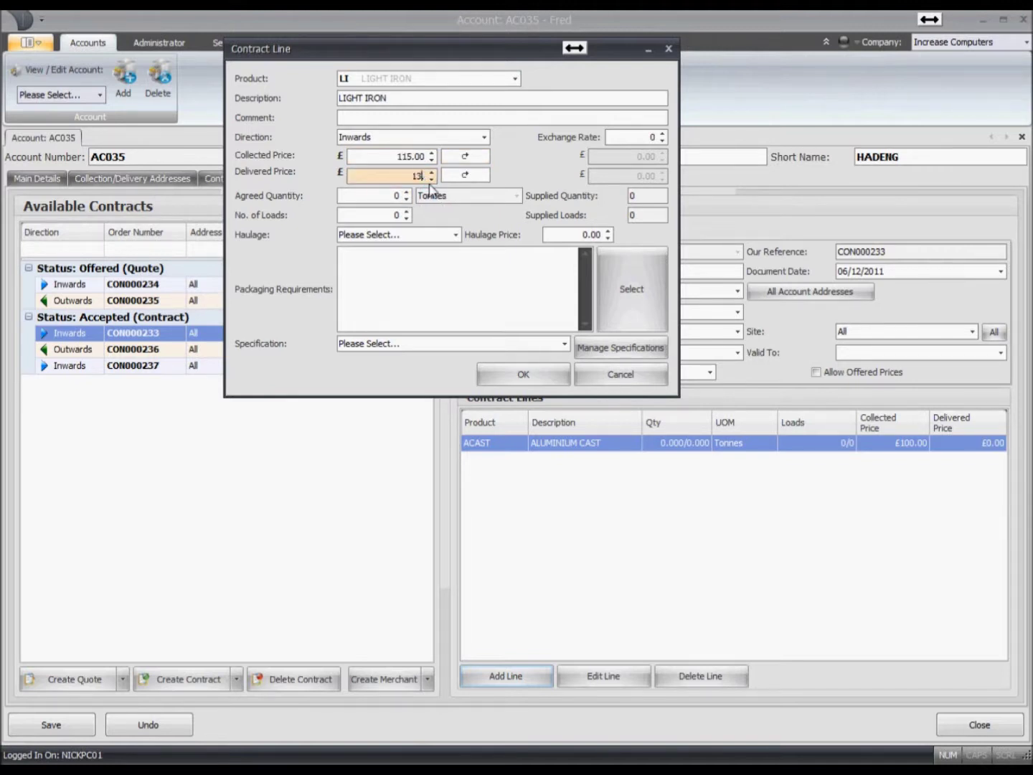
{"action": "key", "text": "Tab"}
{"action": "key", "text": "Tab"}
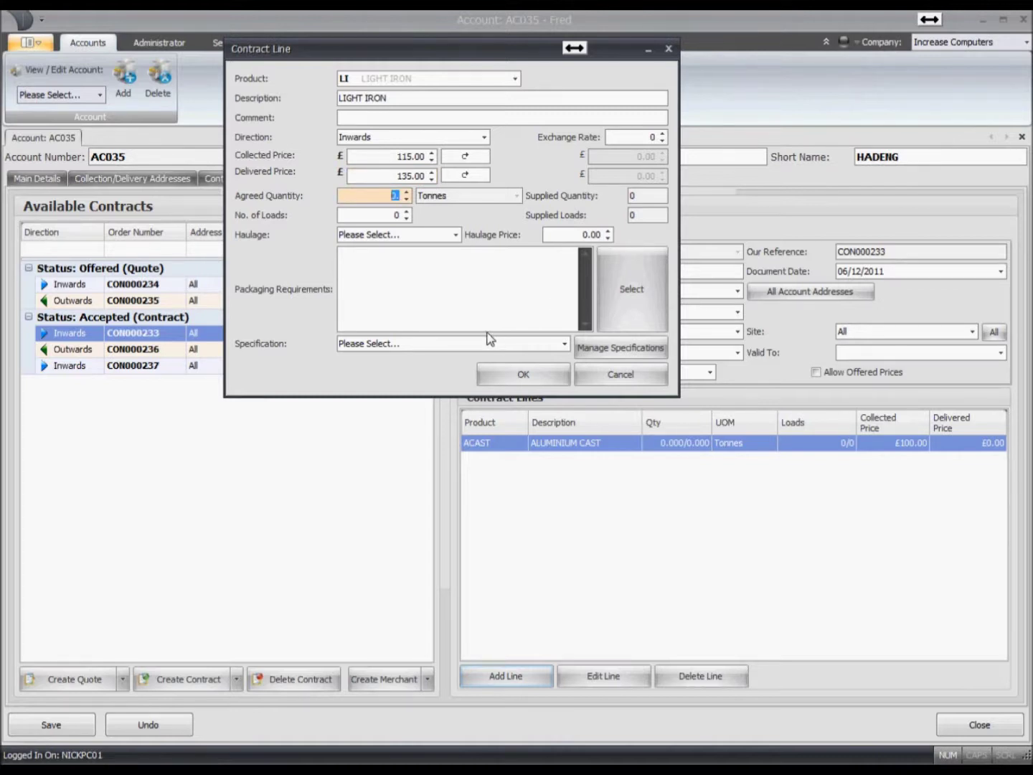
- Set the line's haulage to HAULAGEBYLOAD at 350.00 and save it
{"action": "left_click_drag", "start_coordinate": [533, 54], "coordinate": [545, 145]}
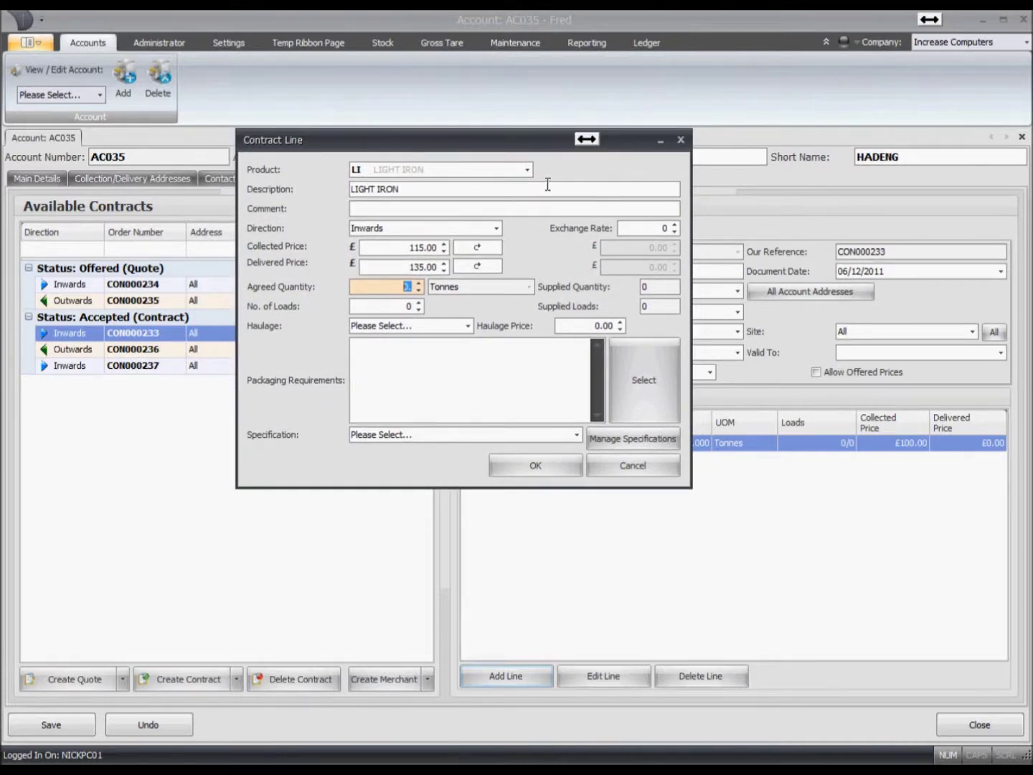
{"action": "left_click", "coordinate": [466, 326]}
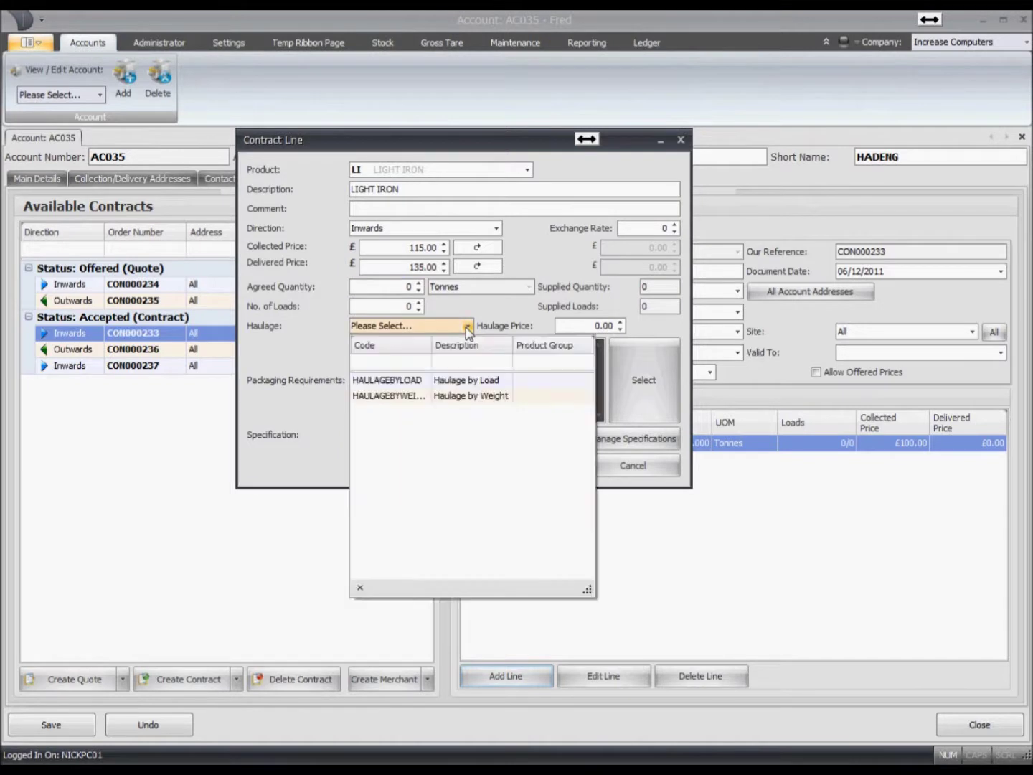
{"action": "left_click", "coordinate": [452, 382]}
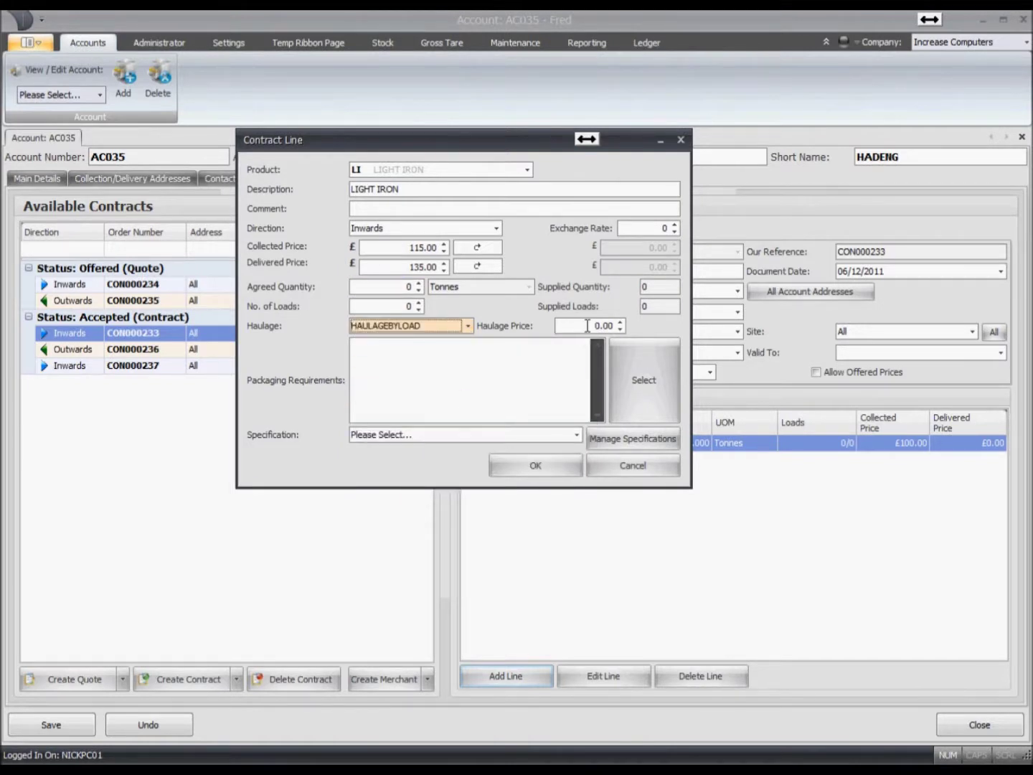
{"action": "key", "text": "Tab"}
{"action": "type", "text": "350"}
{"action": "key", "text": "Tab"}
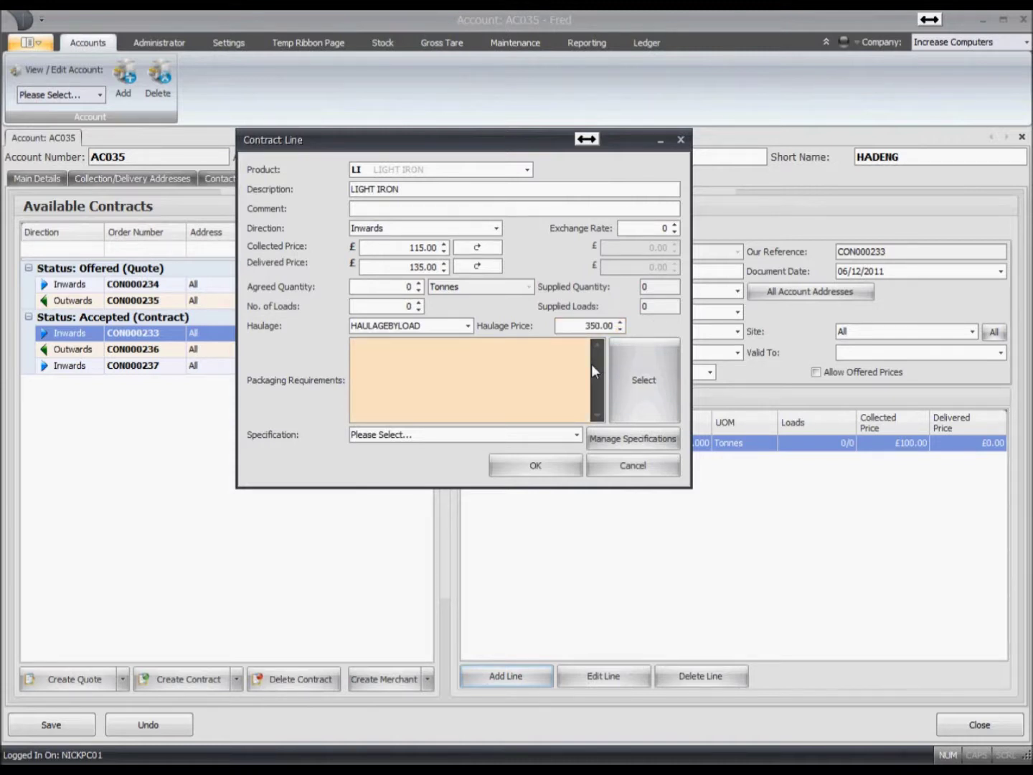
{"action": "left_click", "coordinate": [556, 464]}
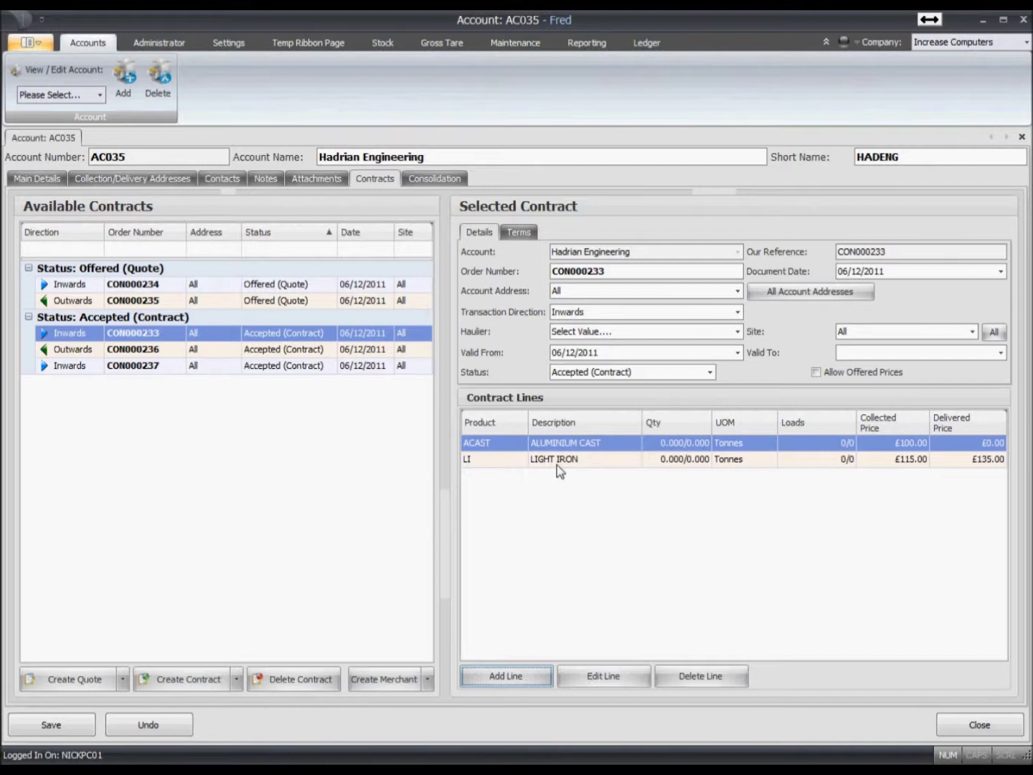
- View the last accepted inwards contract, then bring up the Gross Tare yard screen
{"action": "left_click", "coordinate": [190, 365]}
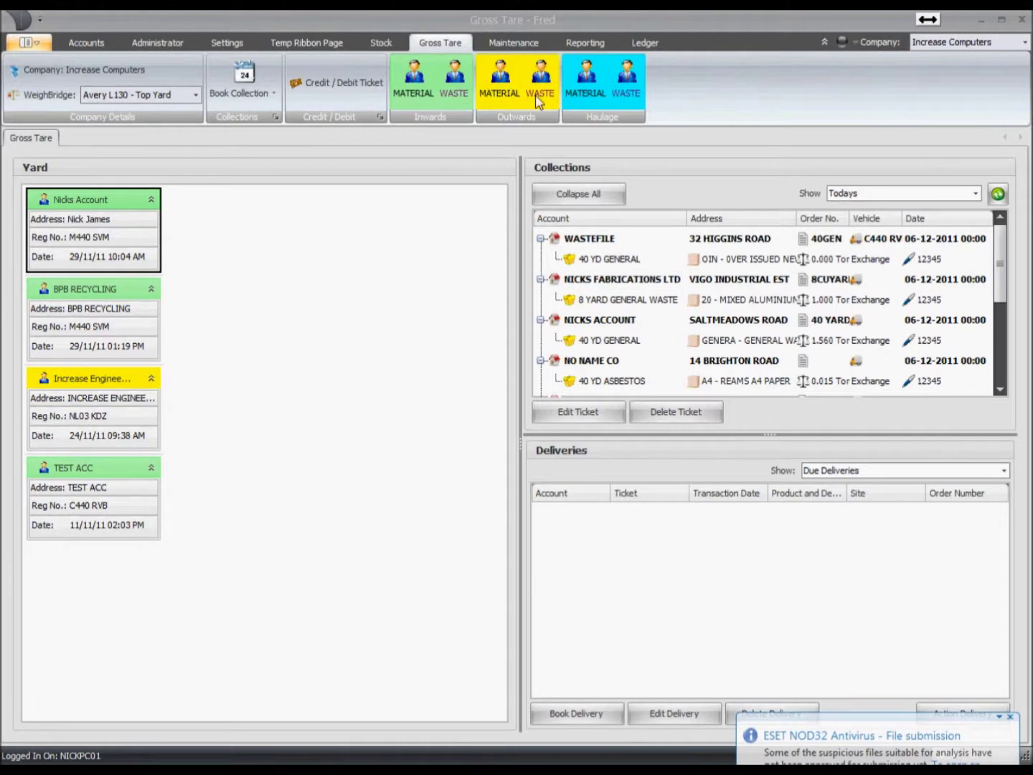
{"action": "left_click", "coordinate": [459, 231]}
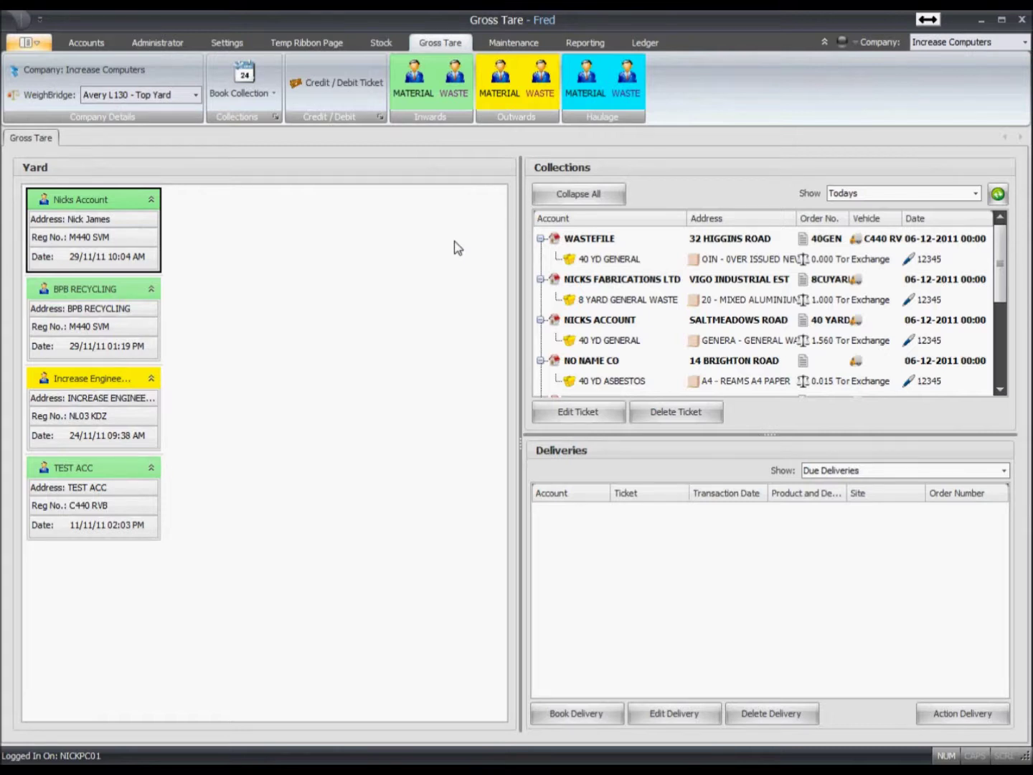
- Resize the Yard, Collections and Deliveries panels so collections show more rows
{"action": "left_click_drag", "start_coordinate": [521, 307], "coordinate": [217, 283]}
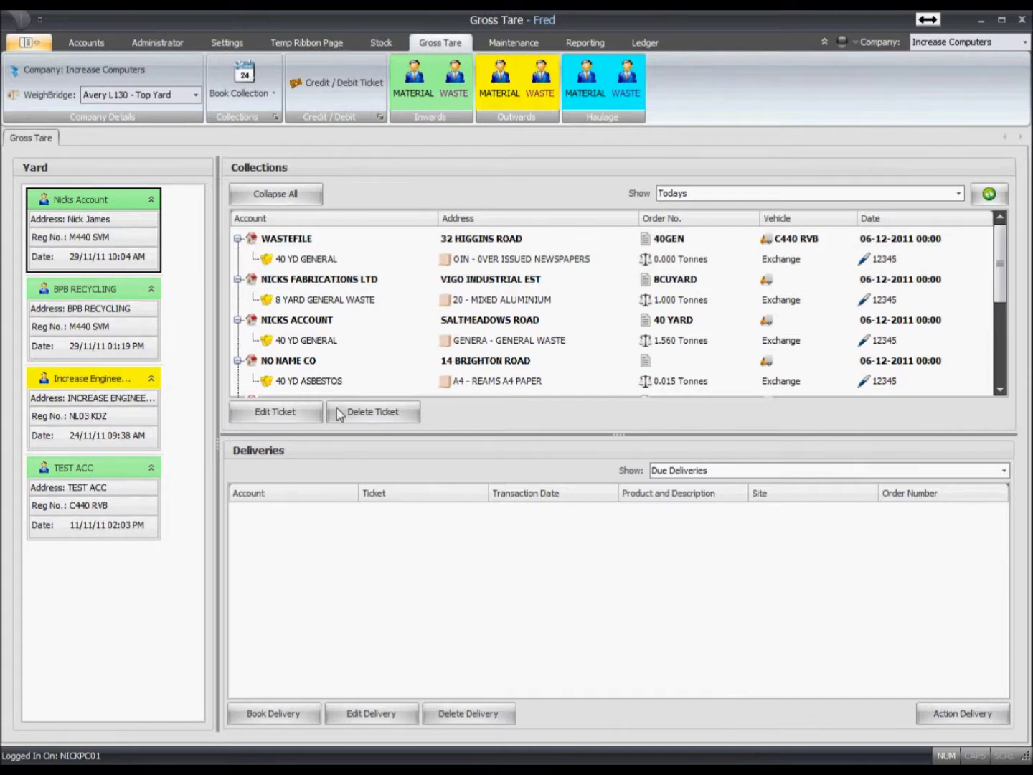
{"action": "left_click_drag", "start_coordinate": [573, 517], "coordinate": [574, 563]}
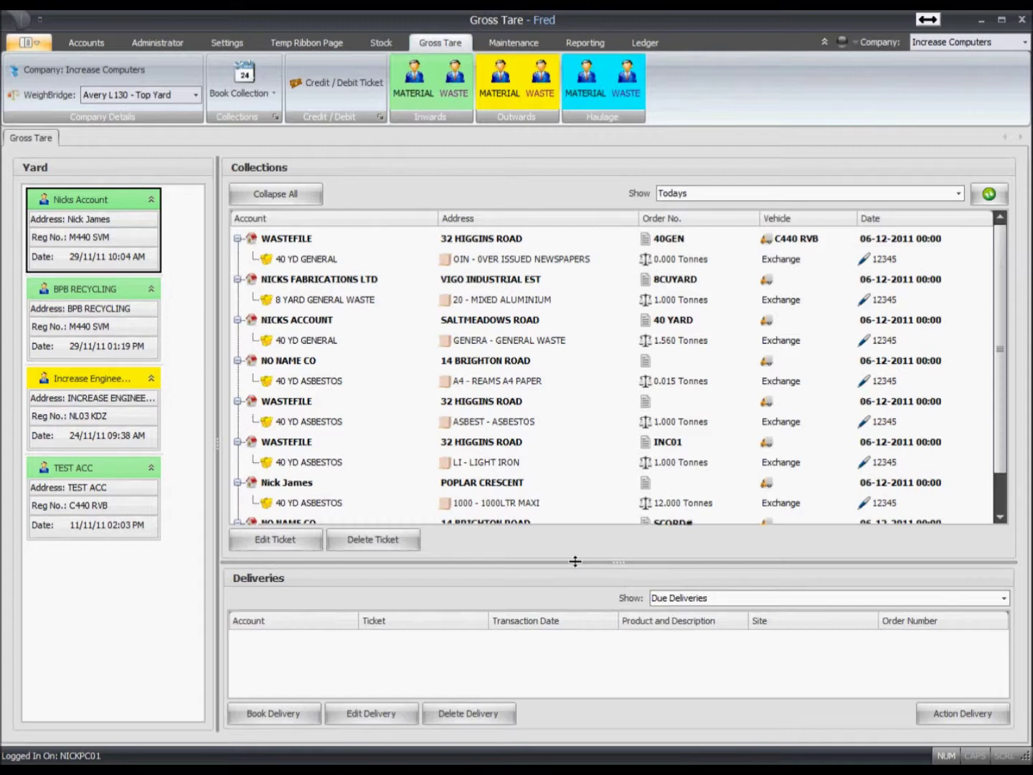
{"action": "left_click_drag", "start_coordinate": [574, 560], "coordinate": [575, 394]}
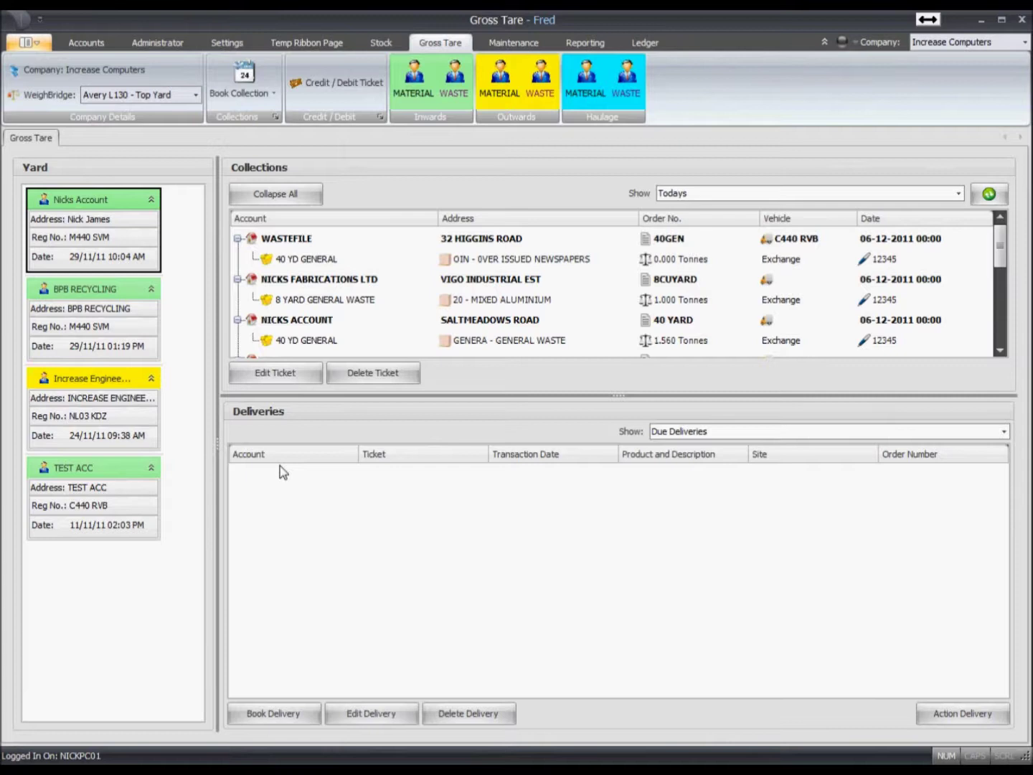
{"action": "left_click_drag", "start_coordinate": [218, 439], "coordinate": [357, 447]}
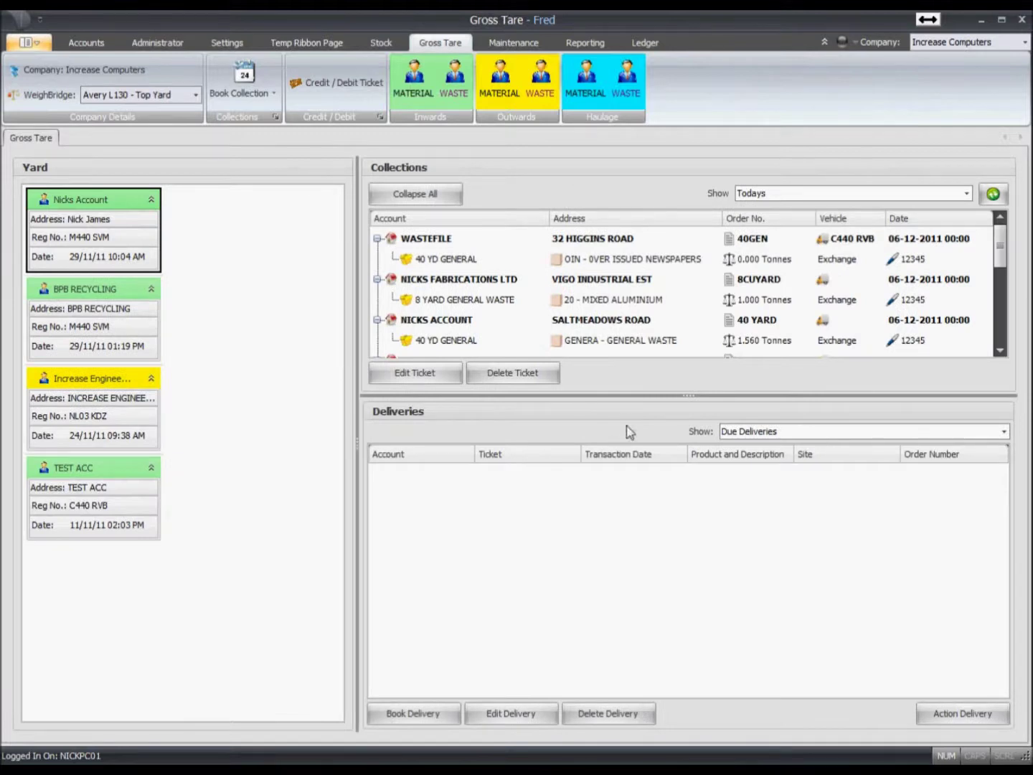
{"action": "left_click_drag", "start_coordinate": [633, 398], "coordinate": [596, 464]}
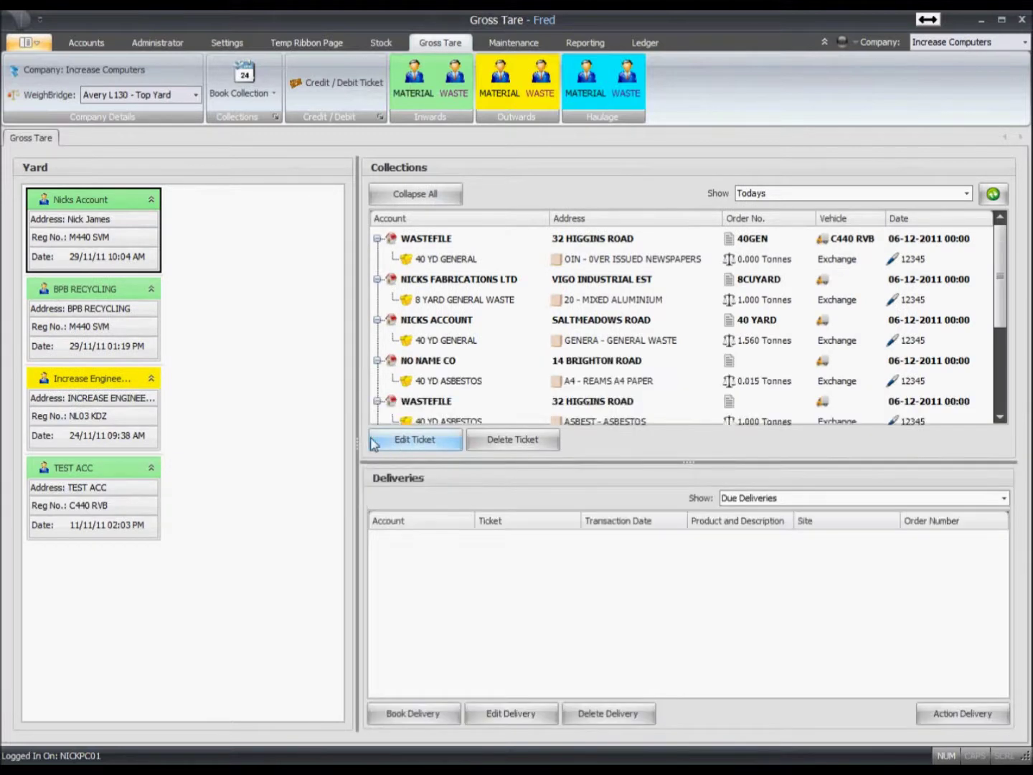
{"action": "left_click_drag", "start_coordinate": [357, 440], "coordinate": [385, 450]}
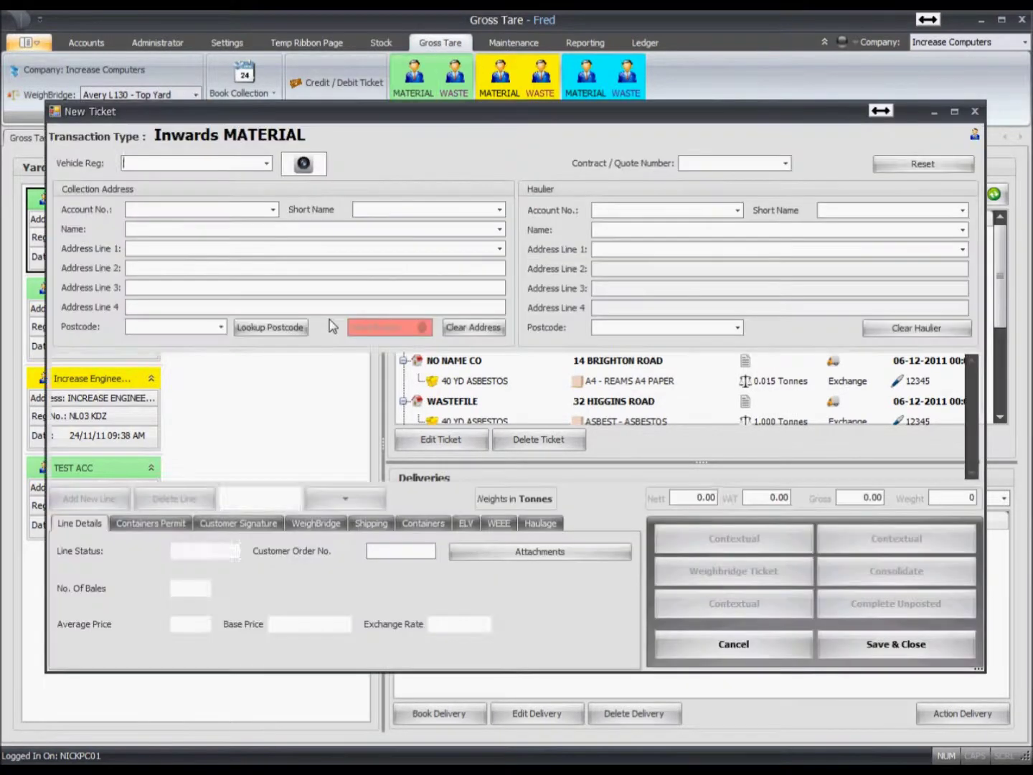
- Start an Inwards MATERIAL ticket and capture registration M440 SVM from the camera
{"action": "left_click", "coordinate": [414, 77]}
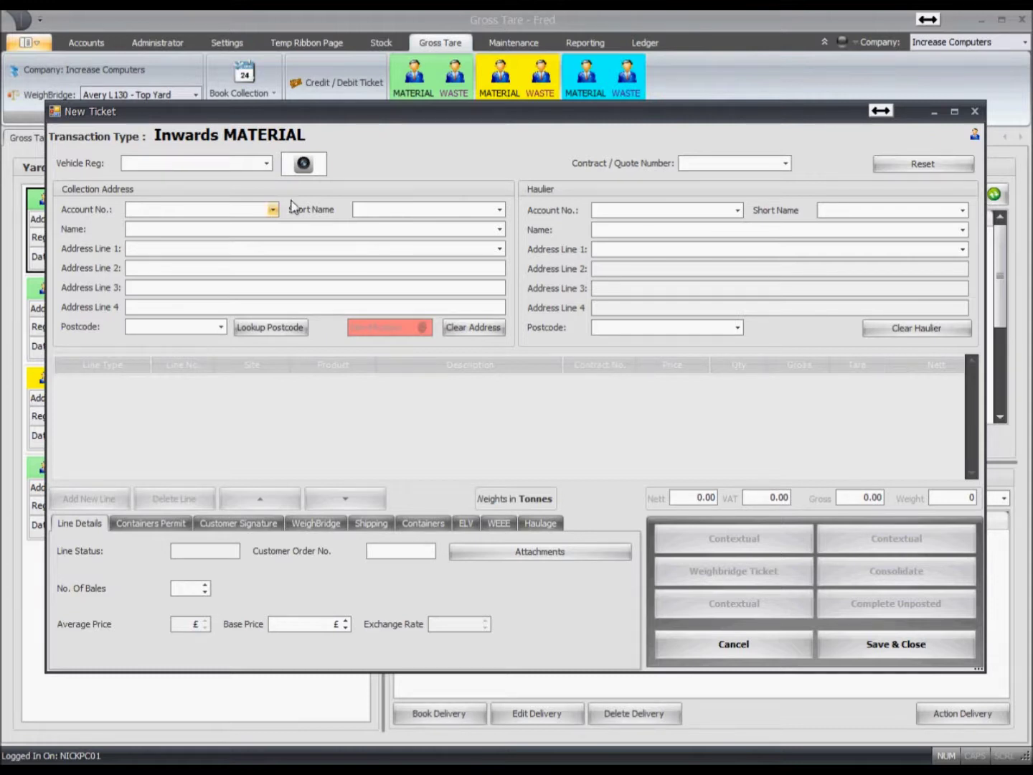
{"action": "left_click", "coordinate": [304, 164]}
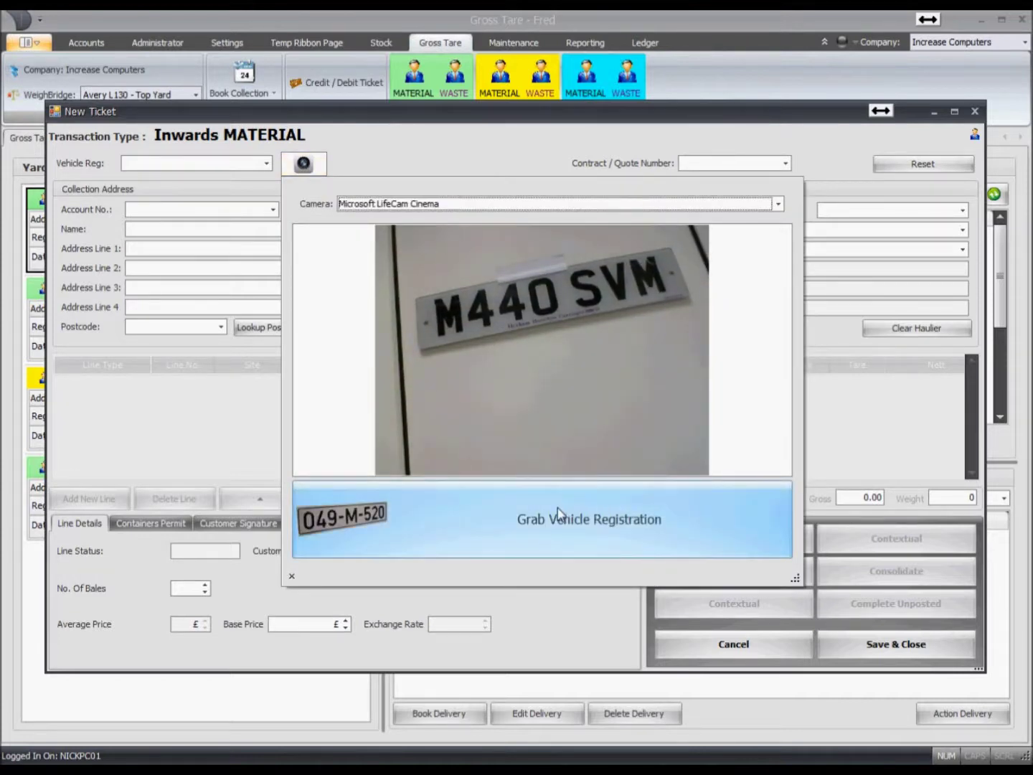
{"action": "left_click", "coordinate": [534, 522]}
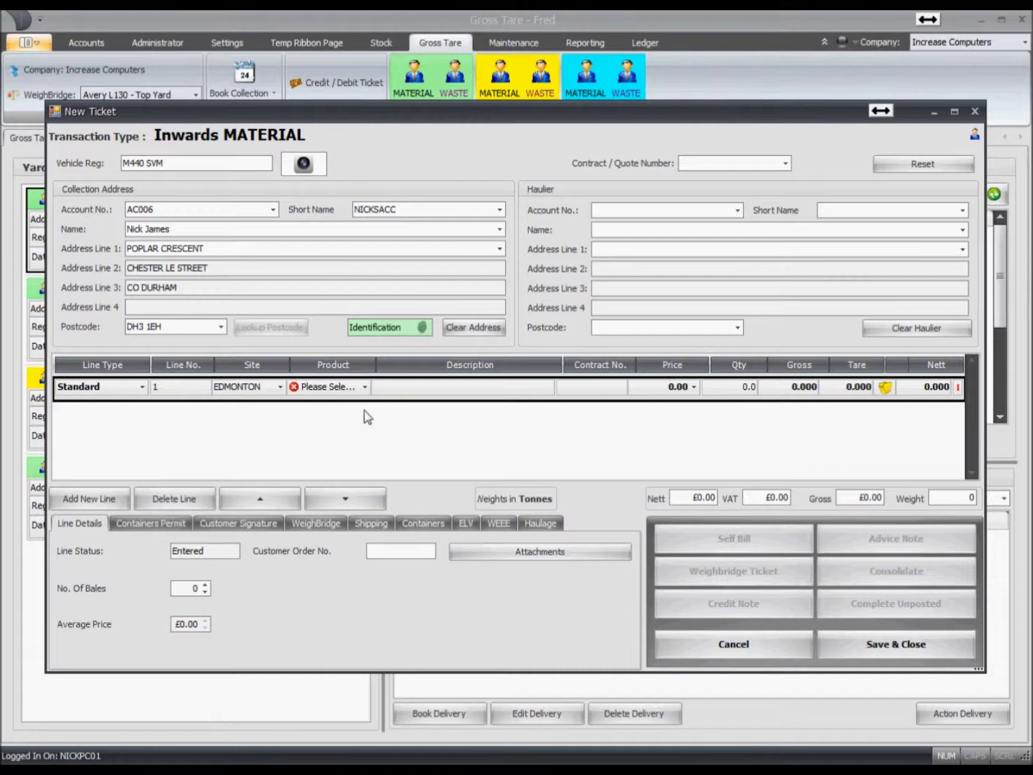
- Add a LIGHT IRON line, take 11.220 tonnes gross from the weighbridge, and save
{"action": "left_click", "coordinate": [336, 391]}
{"action": "type", "text": "LI"}
{"action": "key", "text": "Return"}
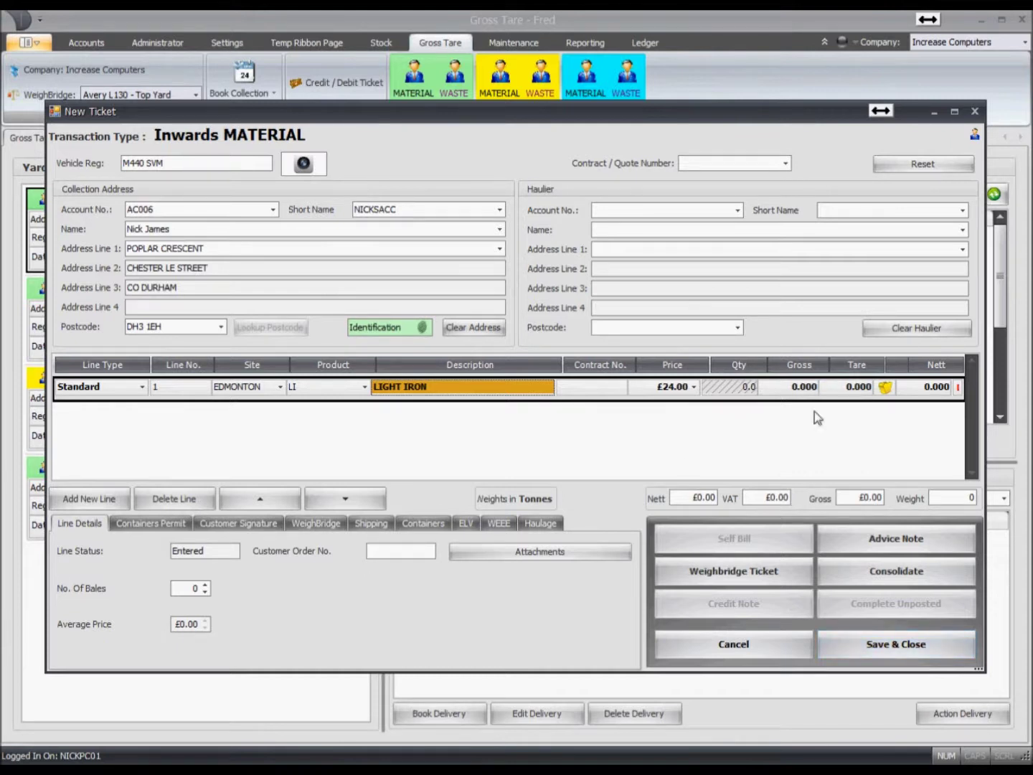
{"action": "left_click", "coordinate": [792, 387]}
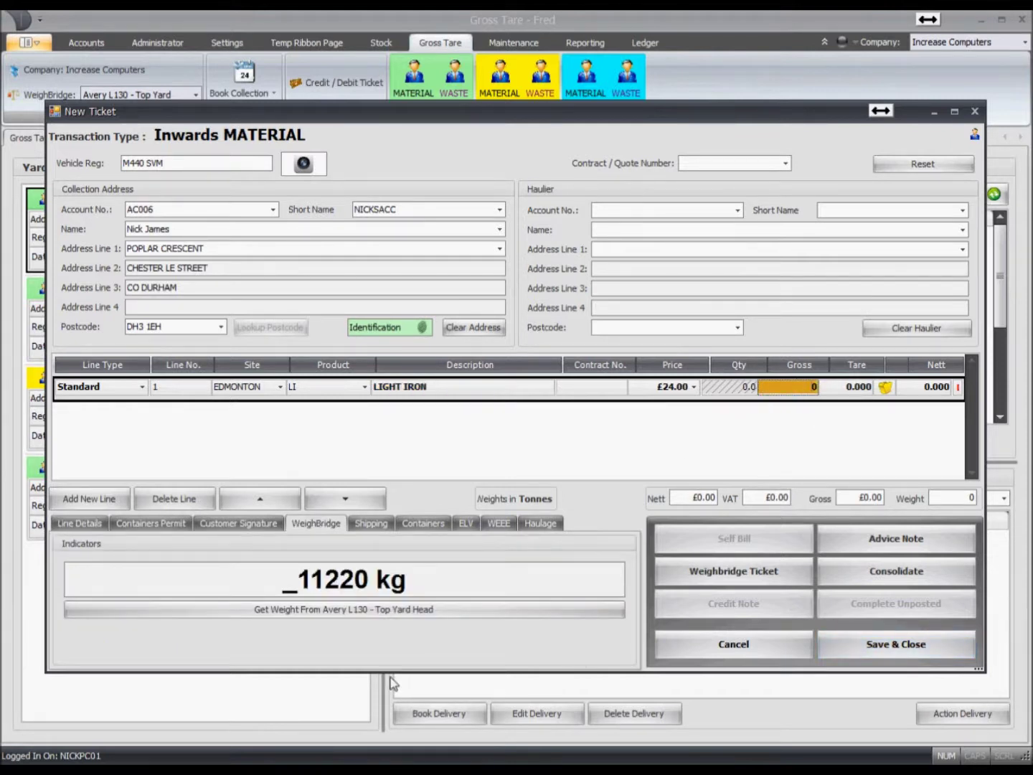
{"action": "left_click", "coordinate": [298, 611]}
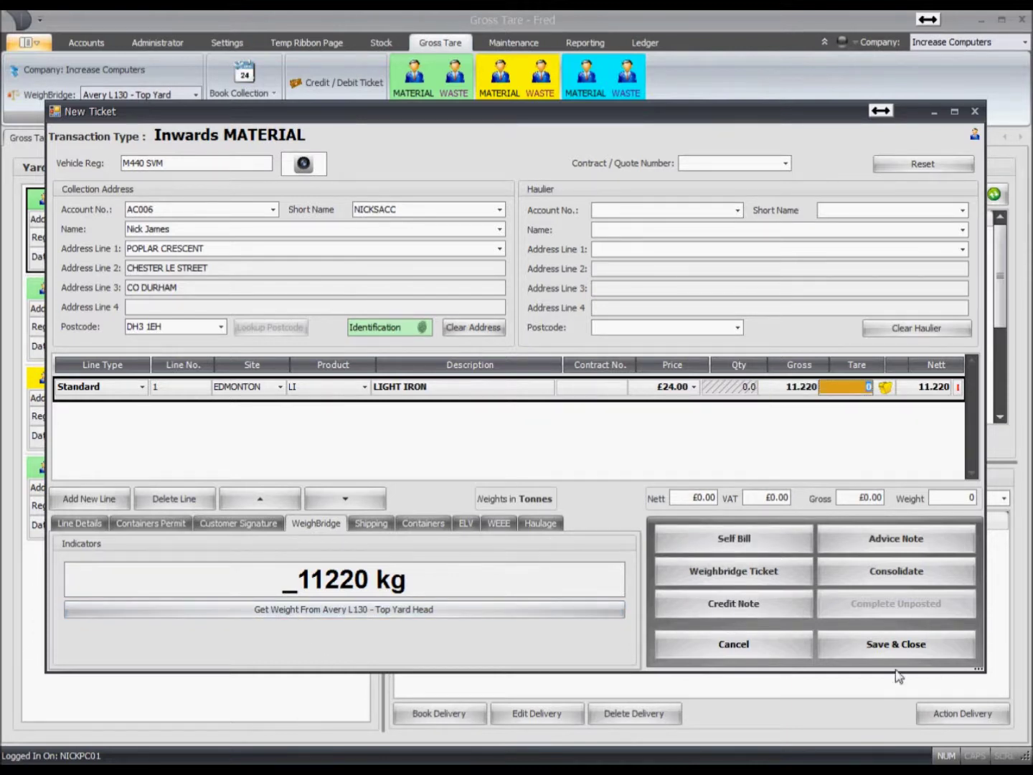
{"action": "left_click", "coordinate": [896, 646]}
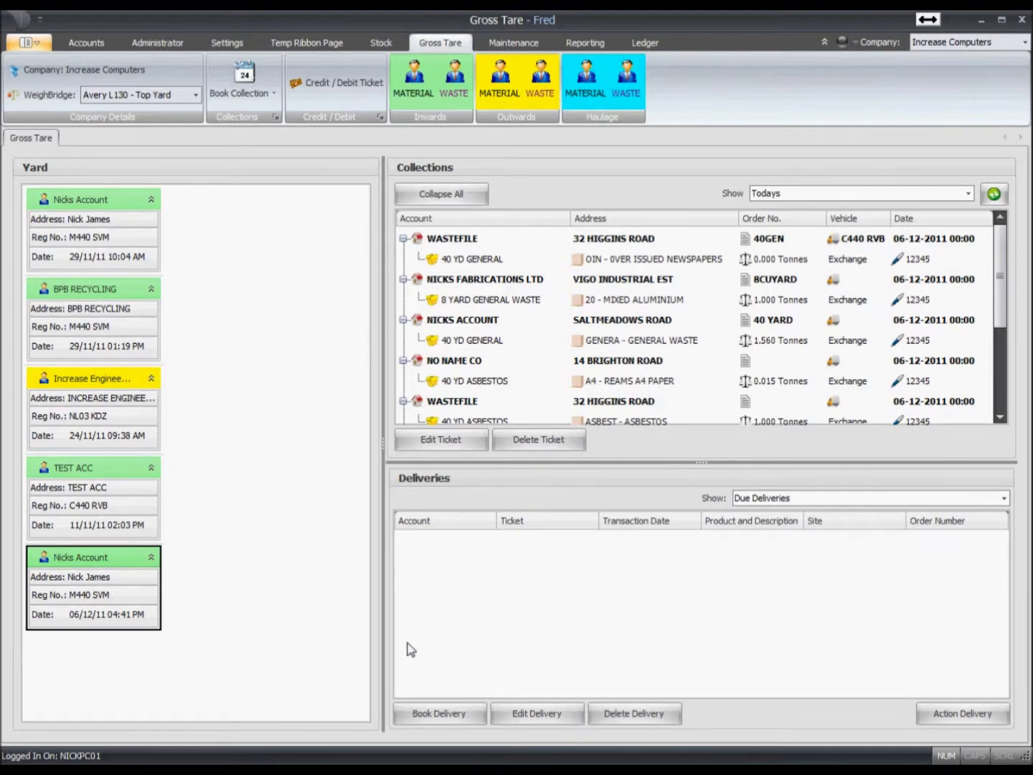
- Create an Inwards MATERIAL ticket for NL07 FDS with the MISCPURC collection address
{"action": "right_click", "coordinate": [200, 217]}
{"action": "mouse_move", "coordinate": [269, 230]}
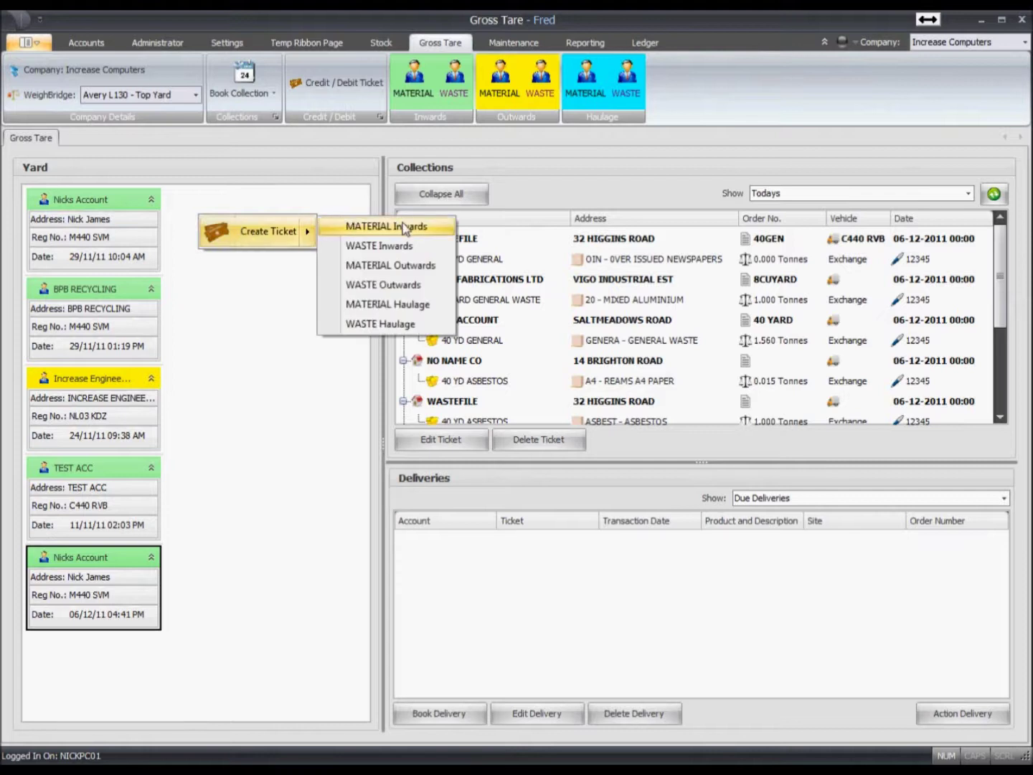
{"action": "left_click", "coordinate": [399, 226]}
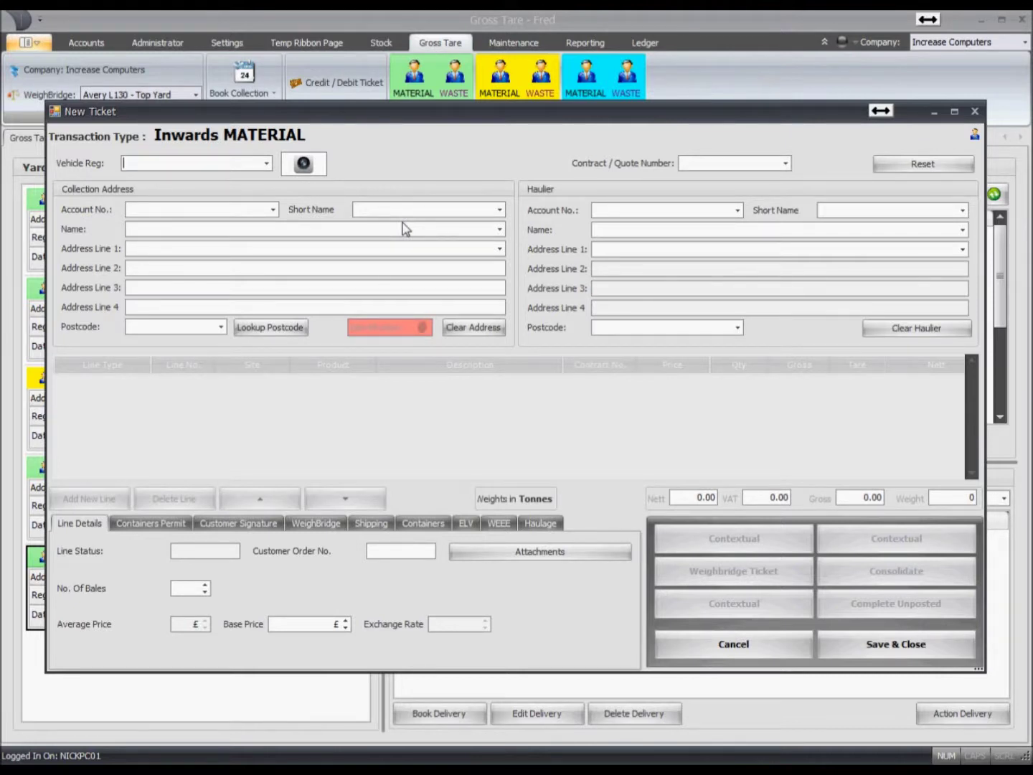
{"action": "type", "text": "NL"}
{"action": "type", "text": "07"}
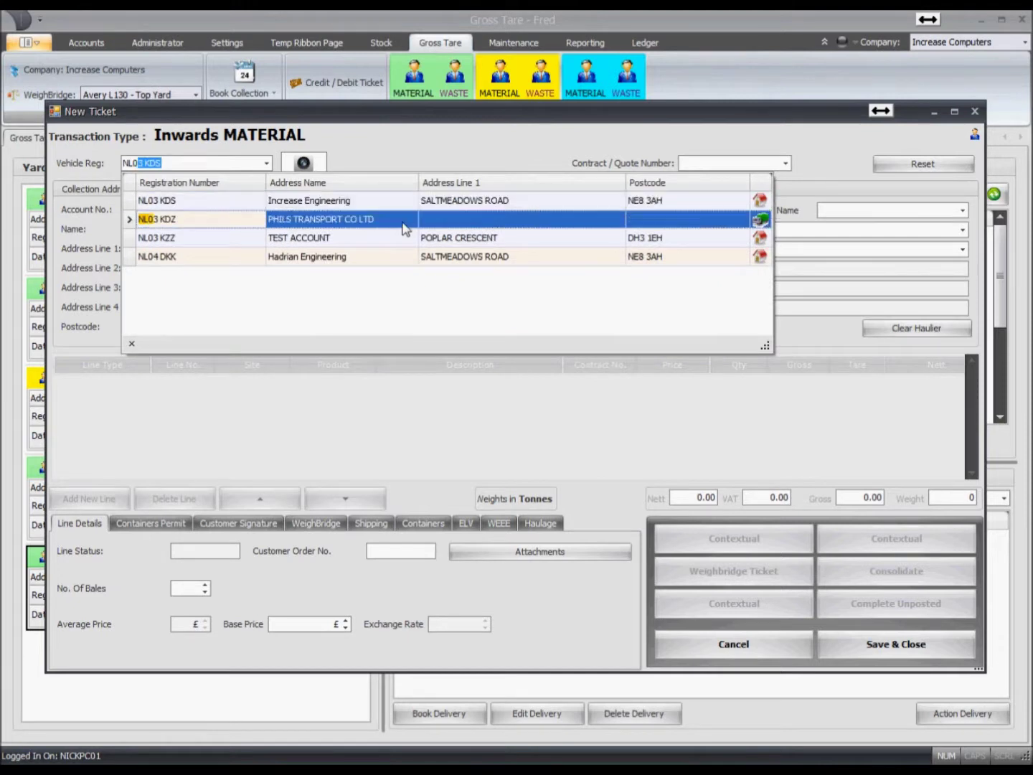
{"action": "type", "text": " FDS"}
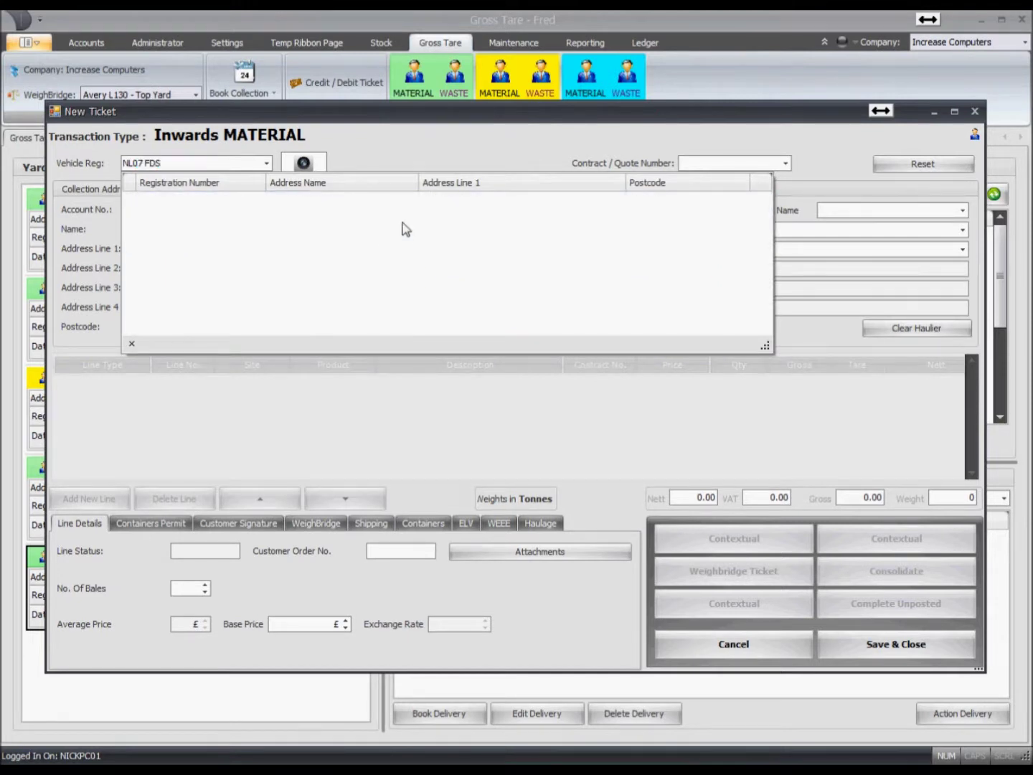
{"action": "key", "text": "Return"}
{"action": "left_click", "coordinate": [146, 329]}
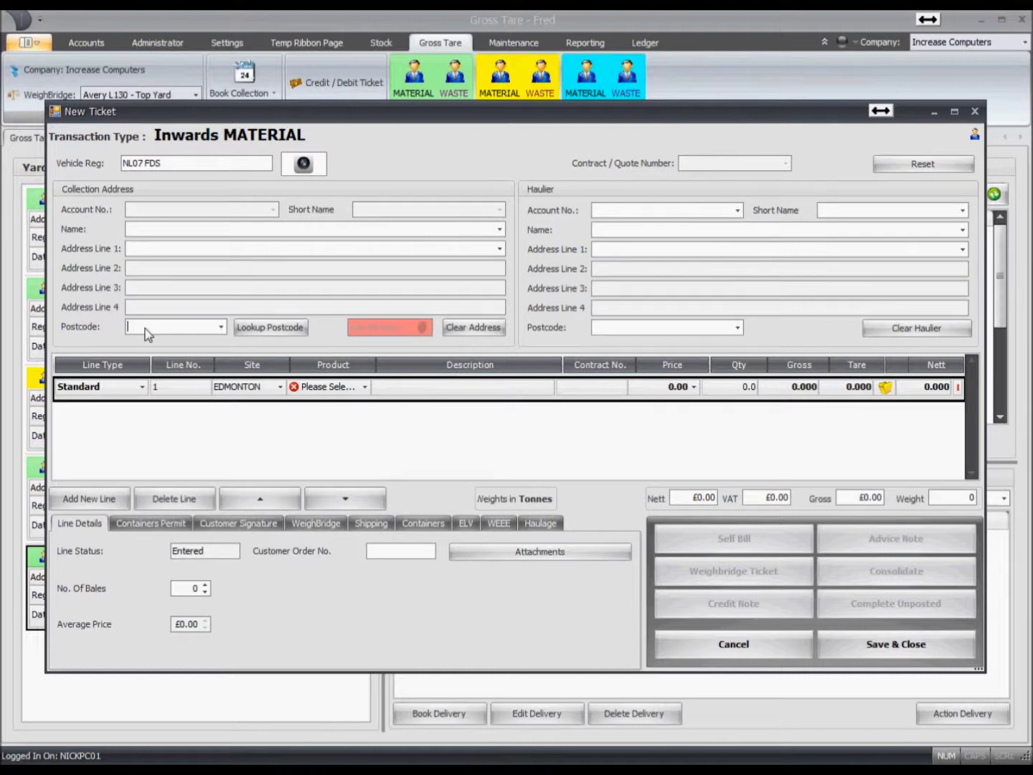
{"action": "type", "text": "NE8"}
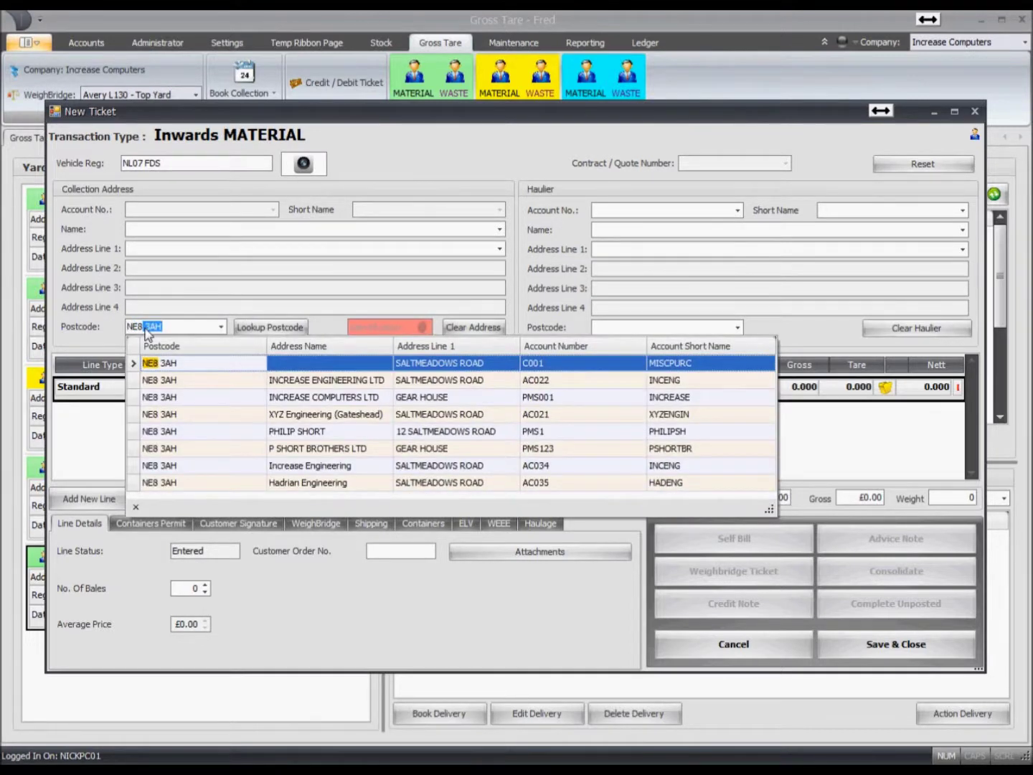
{"action": "type", "text": " 3AH"}
{"action": "left_click", "coordinate": [258, 327]}
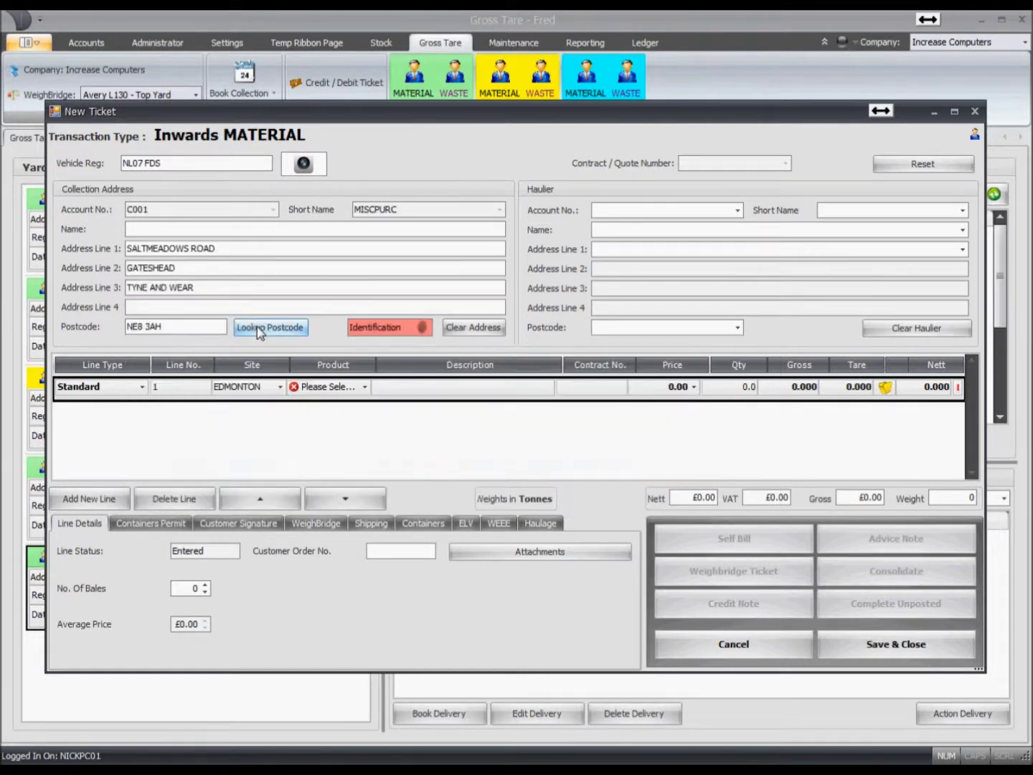
- Enter the contact's name, take 11.220 tonnes gross from the weighbridge, and save
{"action": "left_click", "coordinate": [154, 232]}
{"action": "type", "text": "John Smith"}
{"action": "left_click", "coordinate": [785, 386]}
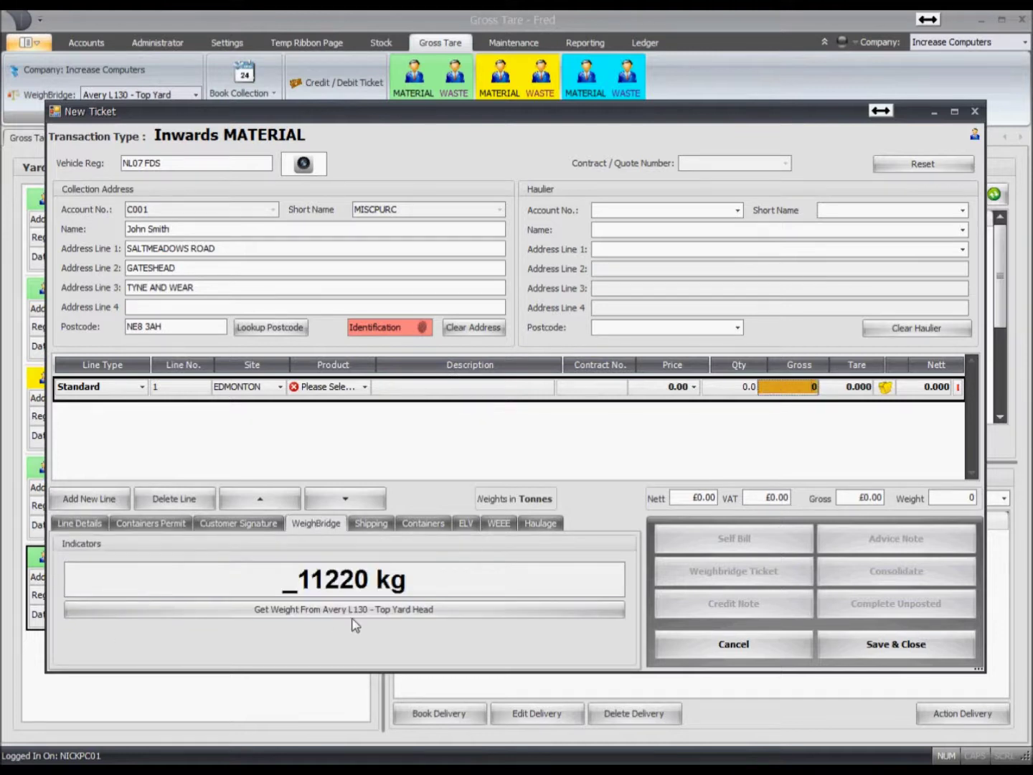
{"action": "left_click", "coordinate": [343, 611]}
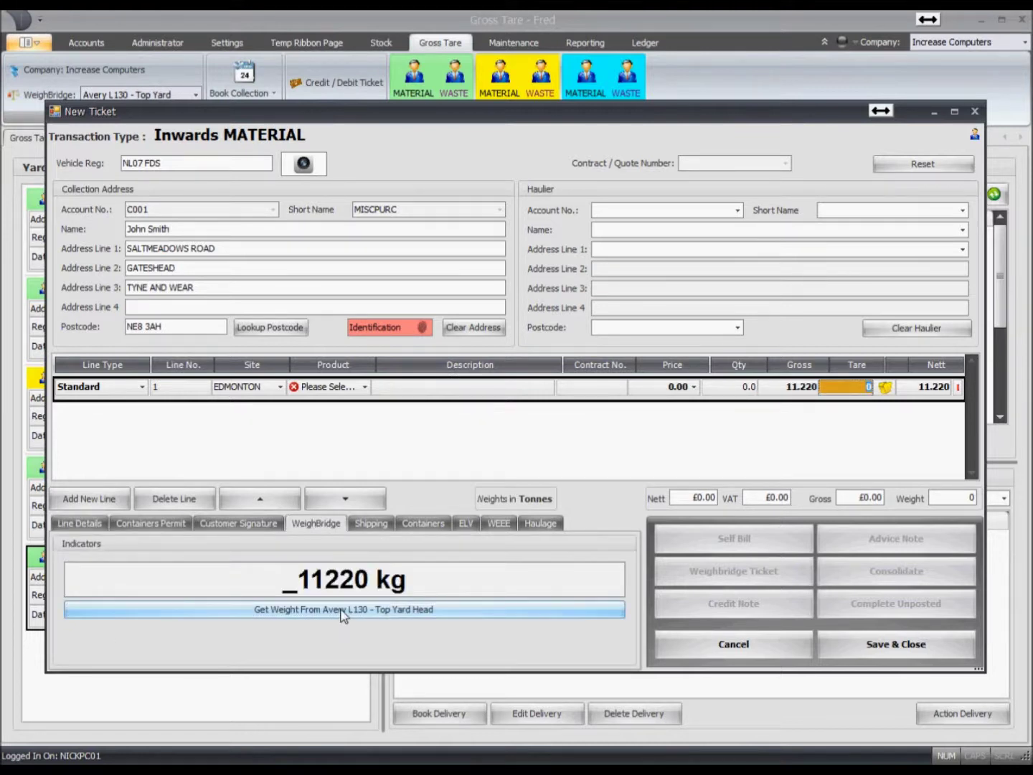
{"action": "left_click", "coordinate": [887, 648]}
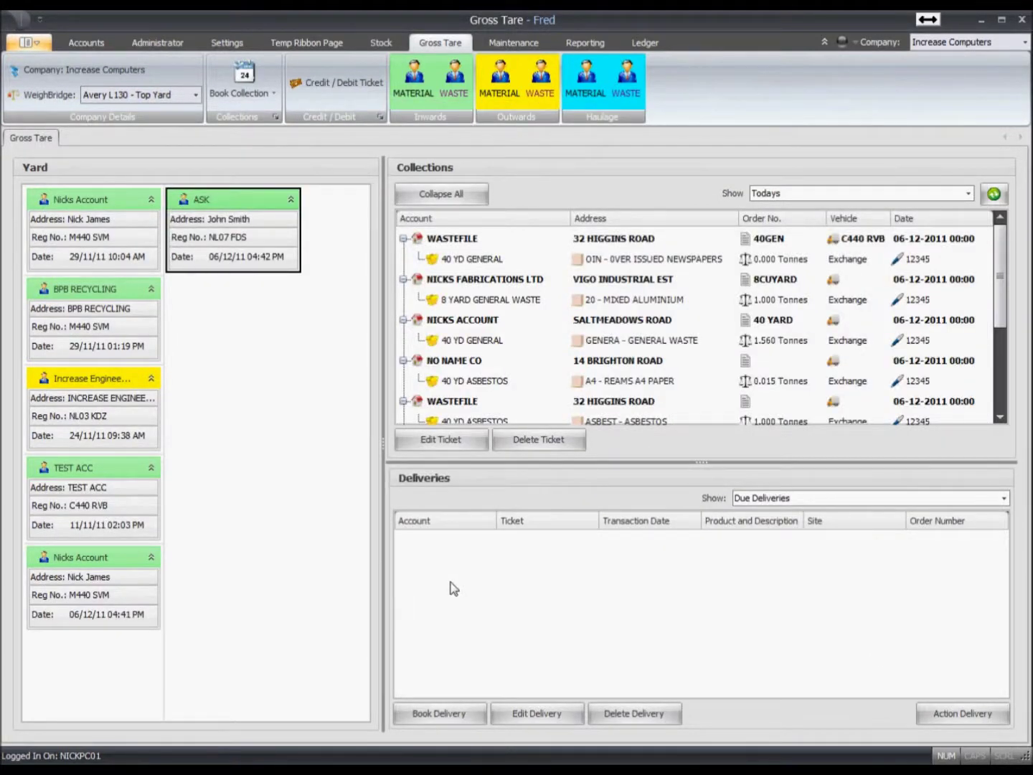
{"action": "double_click", "coordinate": [232, 203]}
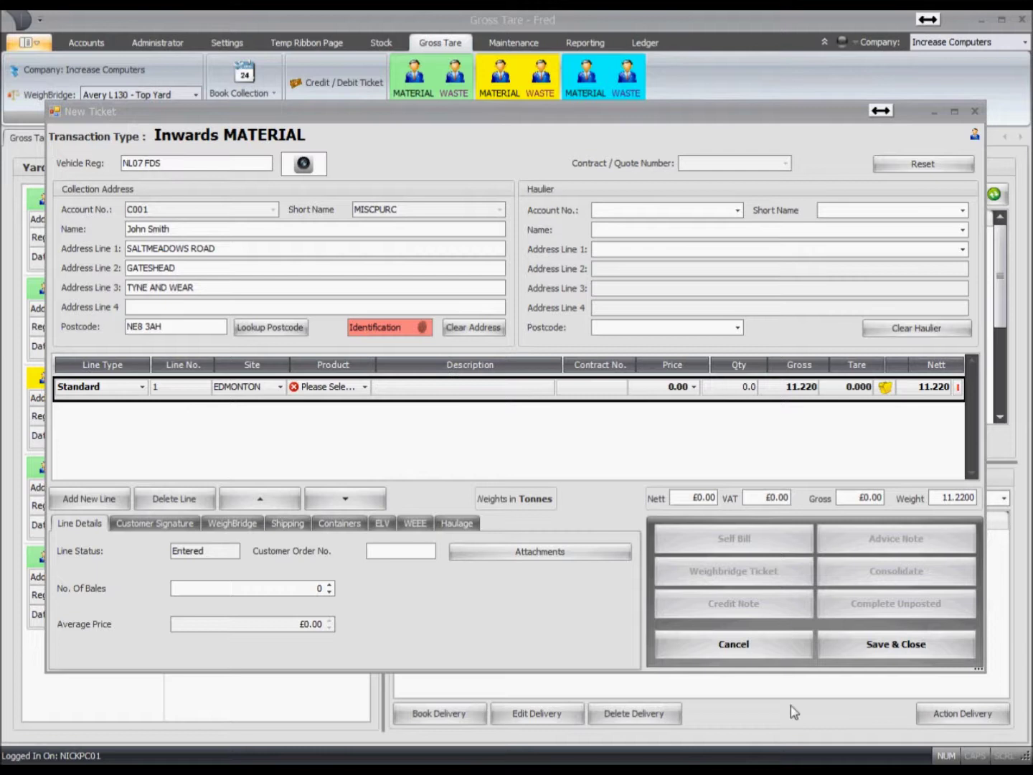
{"action": "left_click", "coordinate": [845, 398]}
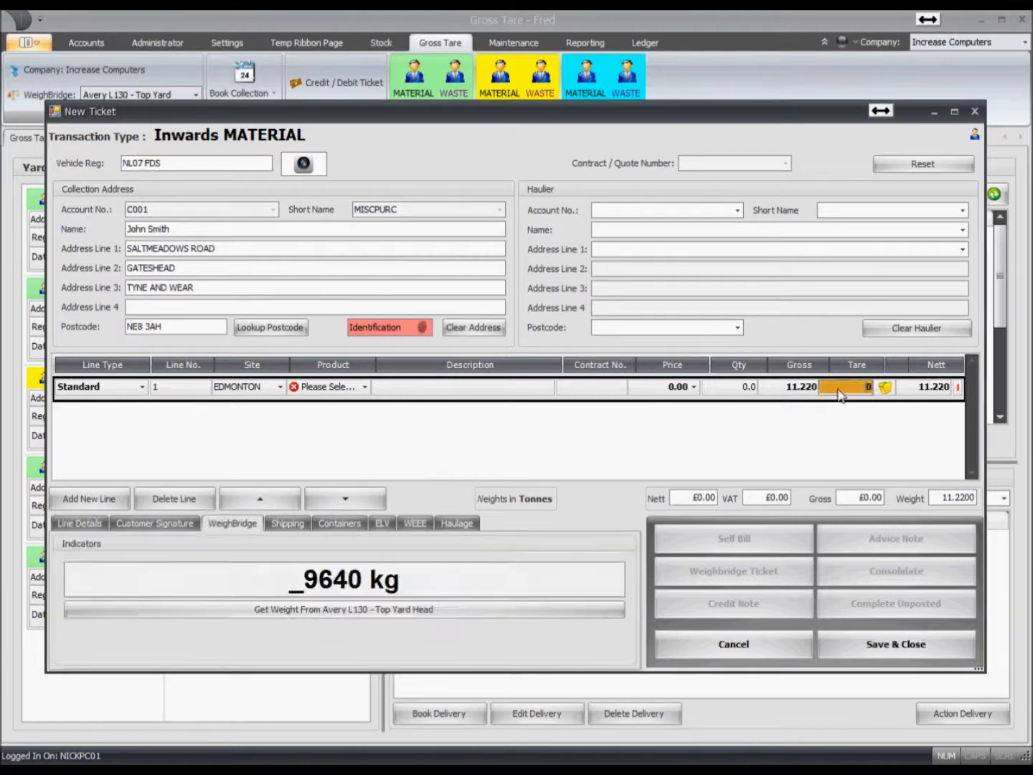
{"action": "left_click", "coordinate": [394, 610]}
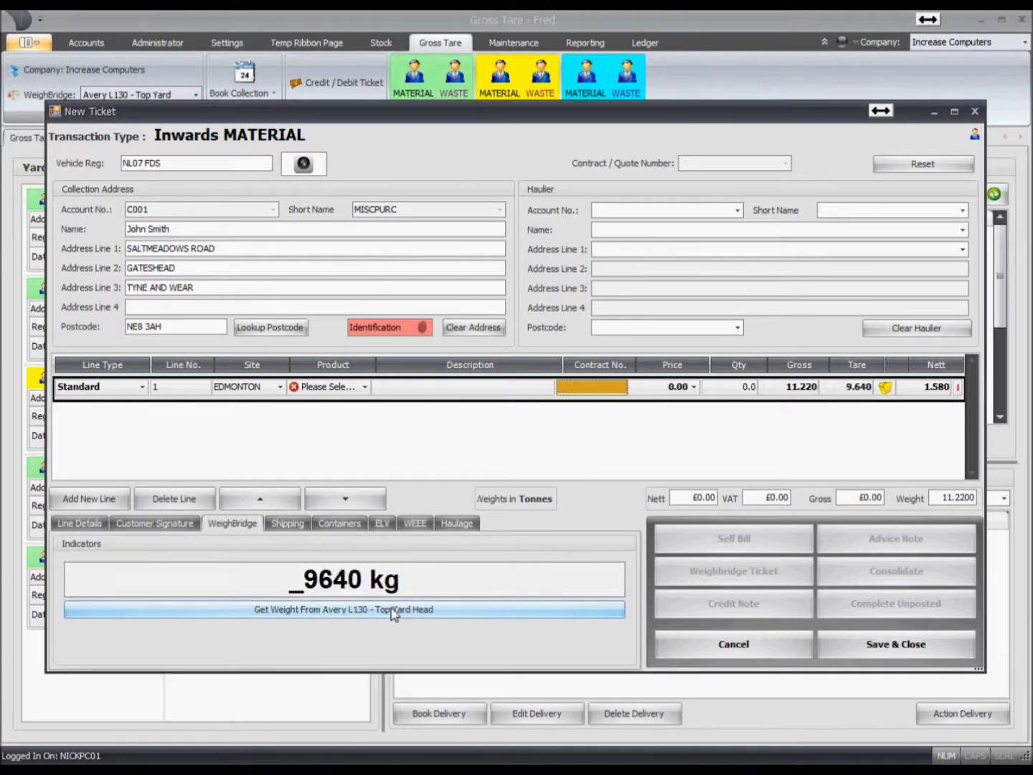
- Set the line to LIGHT IRON at £135.00 and start the £213.30 self bill
{"action": "left_click", "coordinate": [313, 391]}
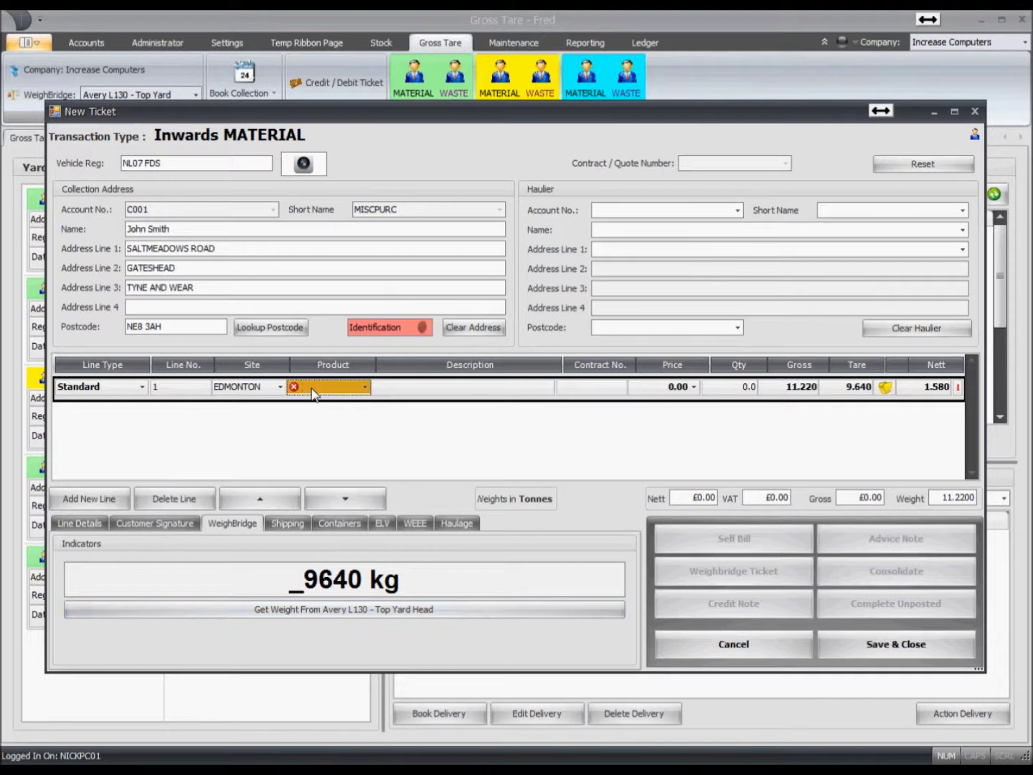
{"action": "type", "text": "A"}
{"action": "key", "text": "BackSpace"}
{"action": "type", "text": "LI"}
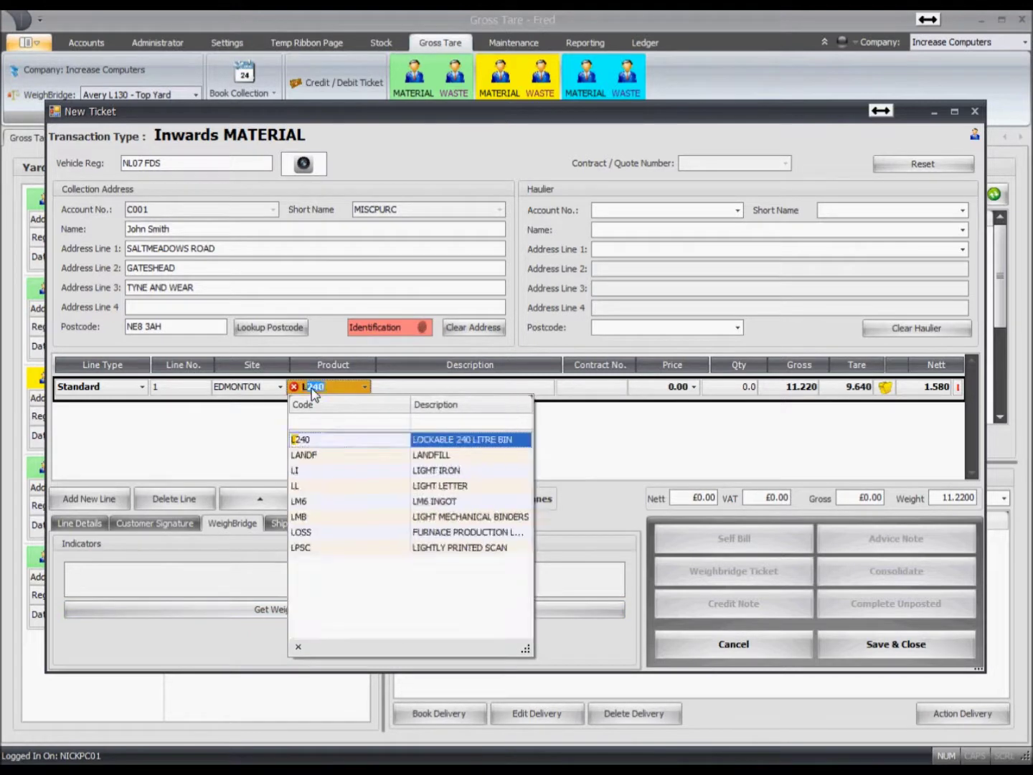
{"action": "key", "text": "Return"}
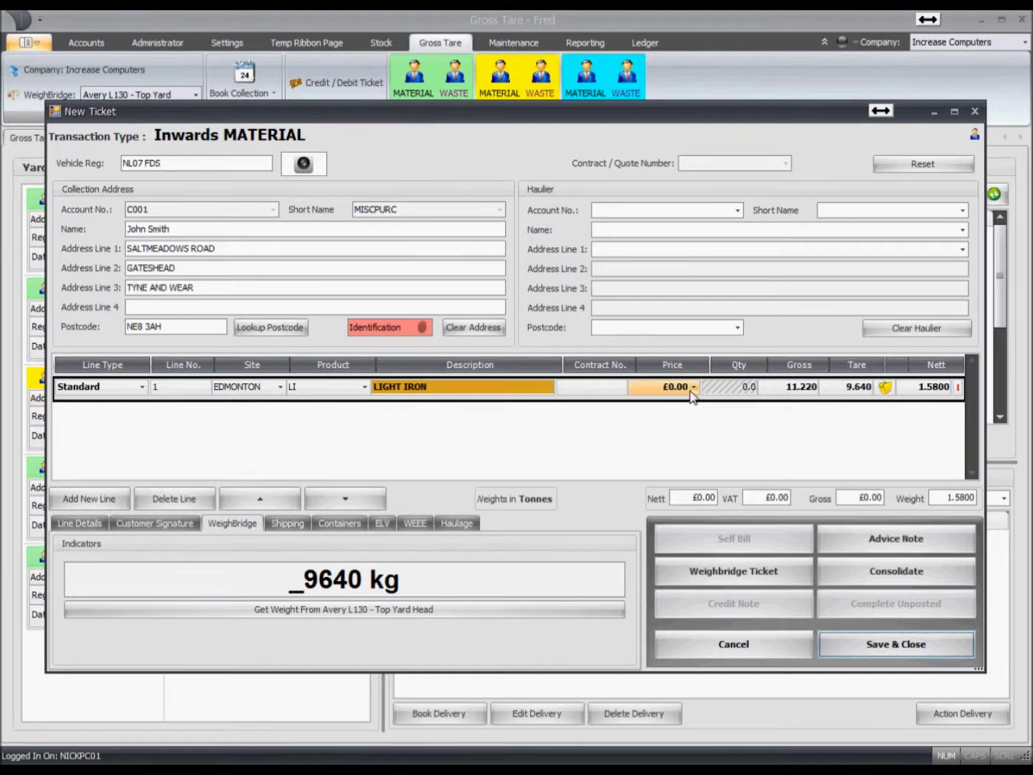
{"action": "left_click", "coordinate": [652, 389]}
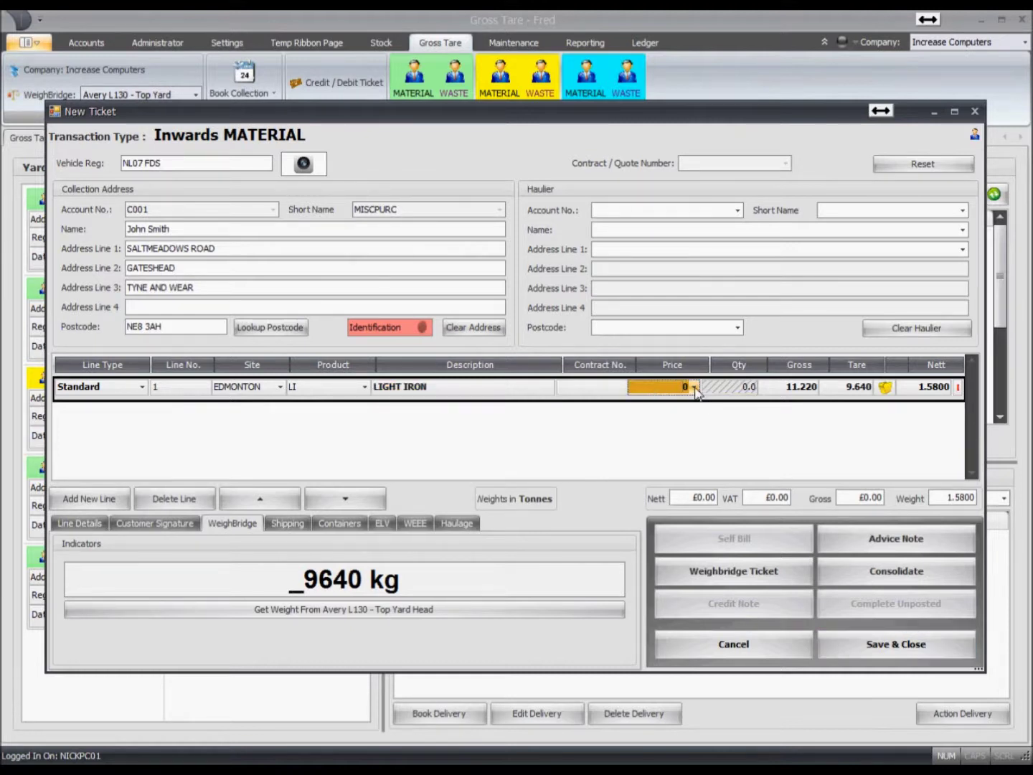
{"action": "type", "text": "135"}
{"action": "key", "text": "Tab"}
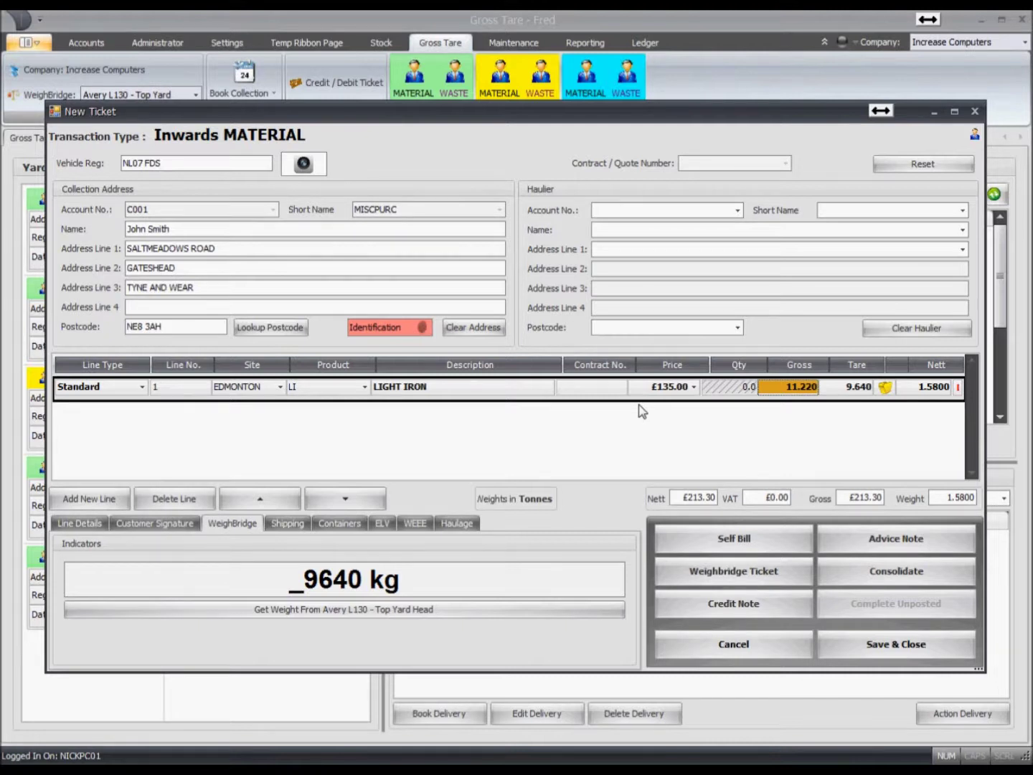
{"action": "left_click", "coordinate": [707, 538]}
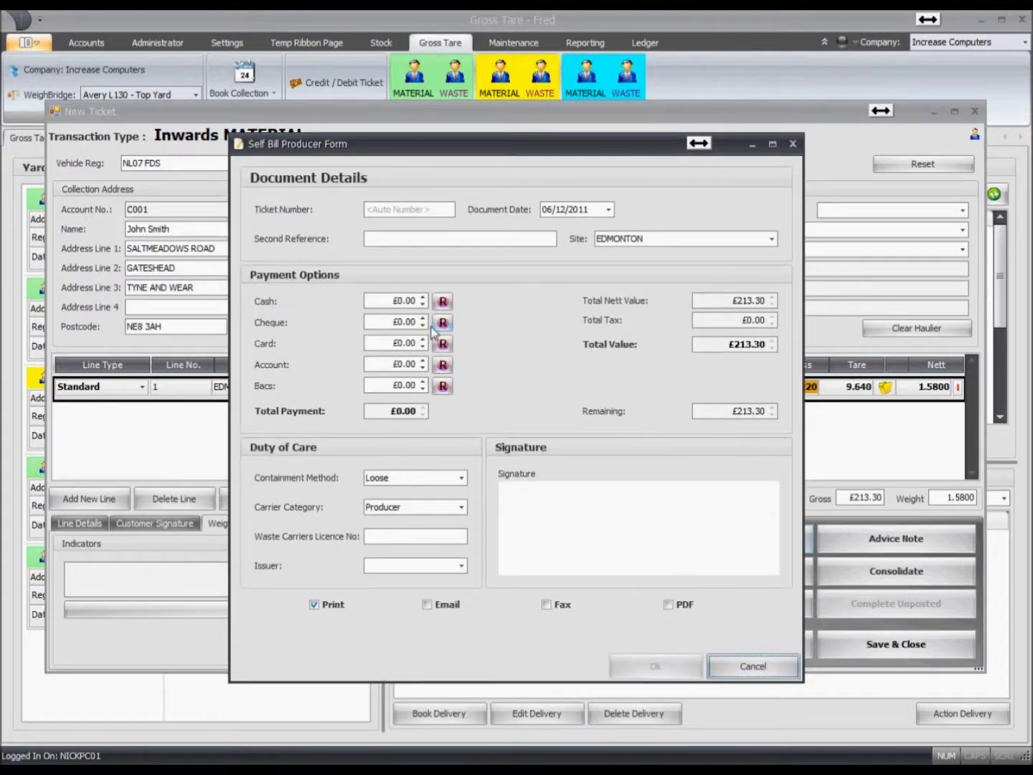
- Pay the full £213.30 in cash, sign, and confirm the self bill
{"action": "left_click", "coordinate": [442, 303]}
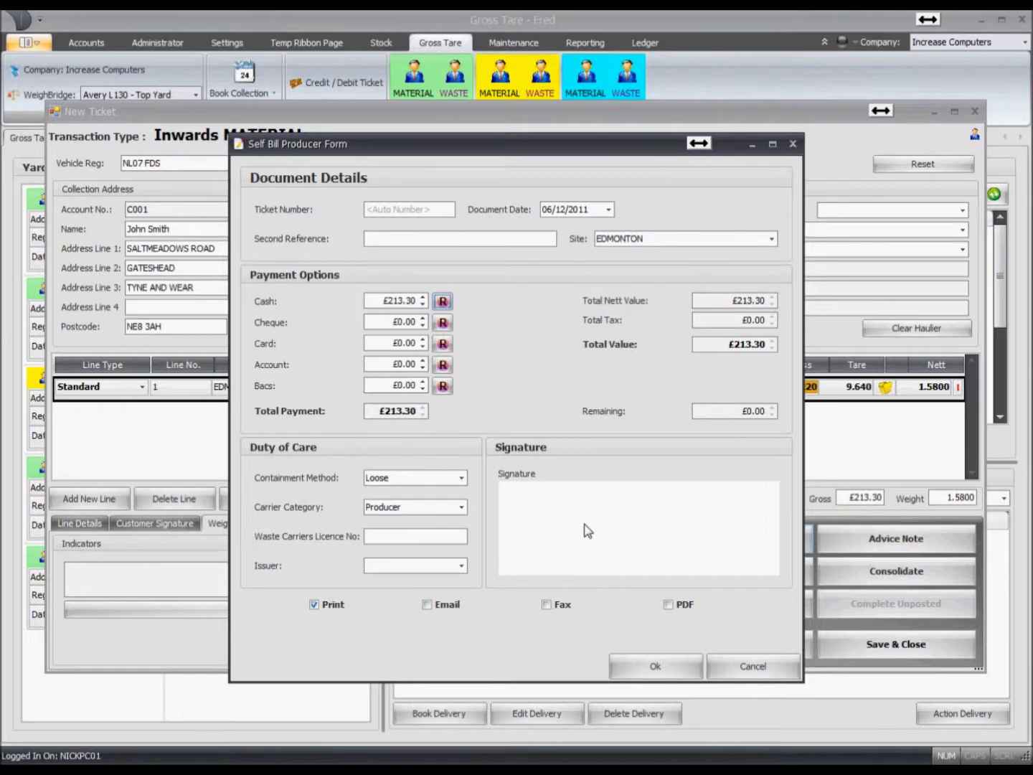
{"action": "mouse_move", "coordinate": [567, 528]}
{"action": "left_mouse_down"}
{"action": "mouse_move", "coordinate": [564, 545]}
{"action": "mouse_move", "coordinate": [680, 532]}
{"action": "left_mouse_up"}
{"action": "left_click", "coordinate": [647, 674]}
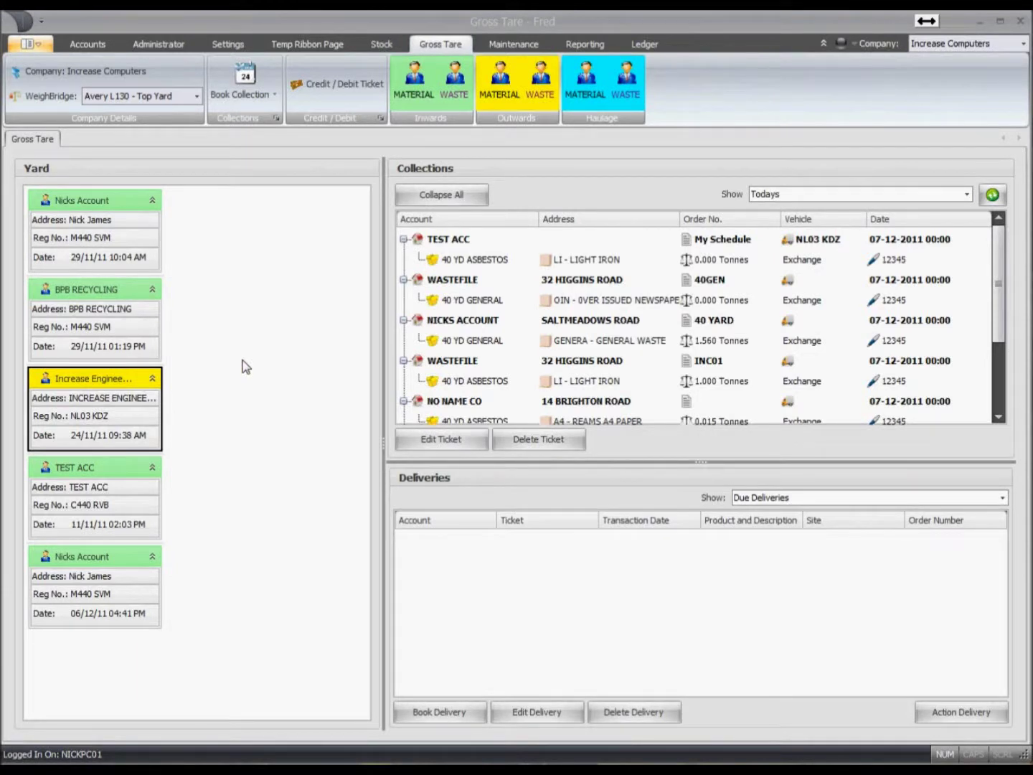
- Open the Increase Engineering ticket's shipping details and add trailers 1234 and 543
{"action": "left_click", "coordinate": [98, 386]}
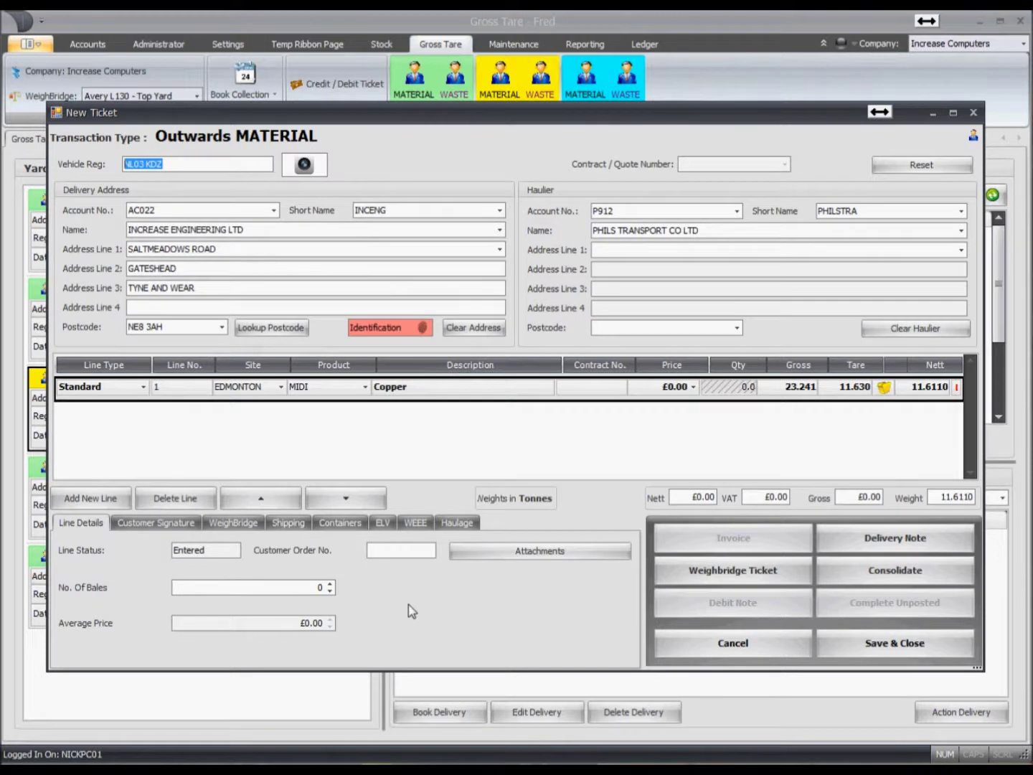
{"action": "left_click", "coordinate": [289, 523]}
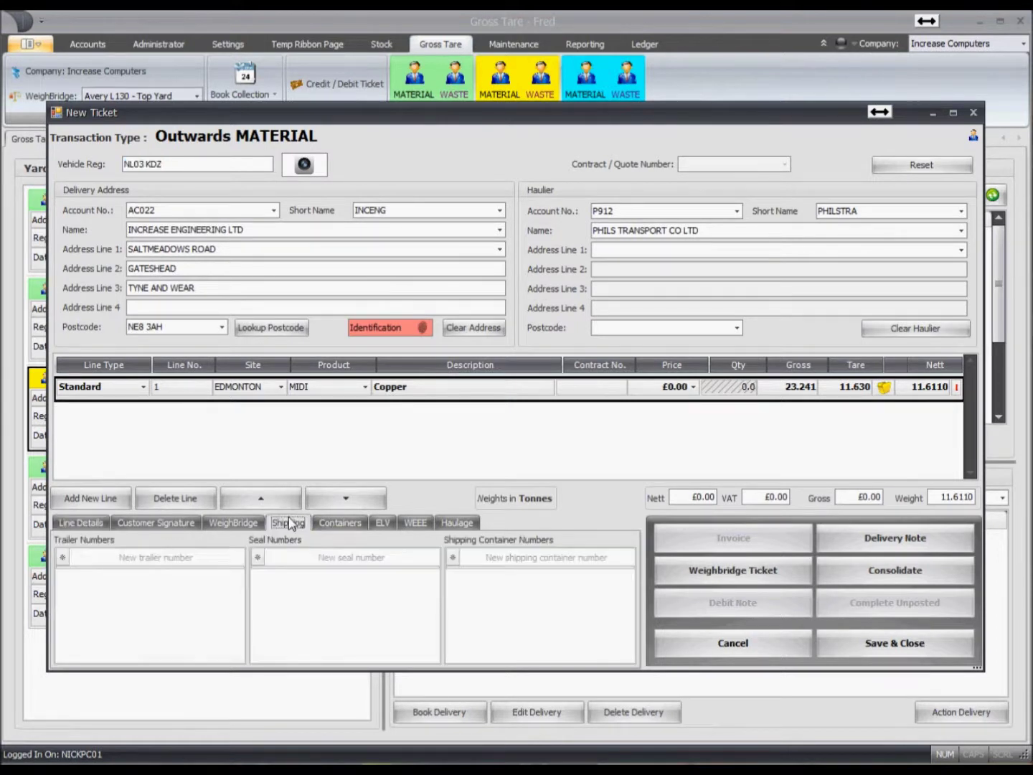
{"action": "left_click", "coordinate": [161, 558]}
{"action": "type", "text": "1234"}
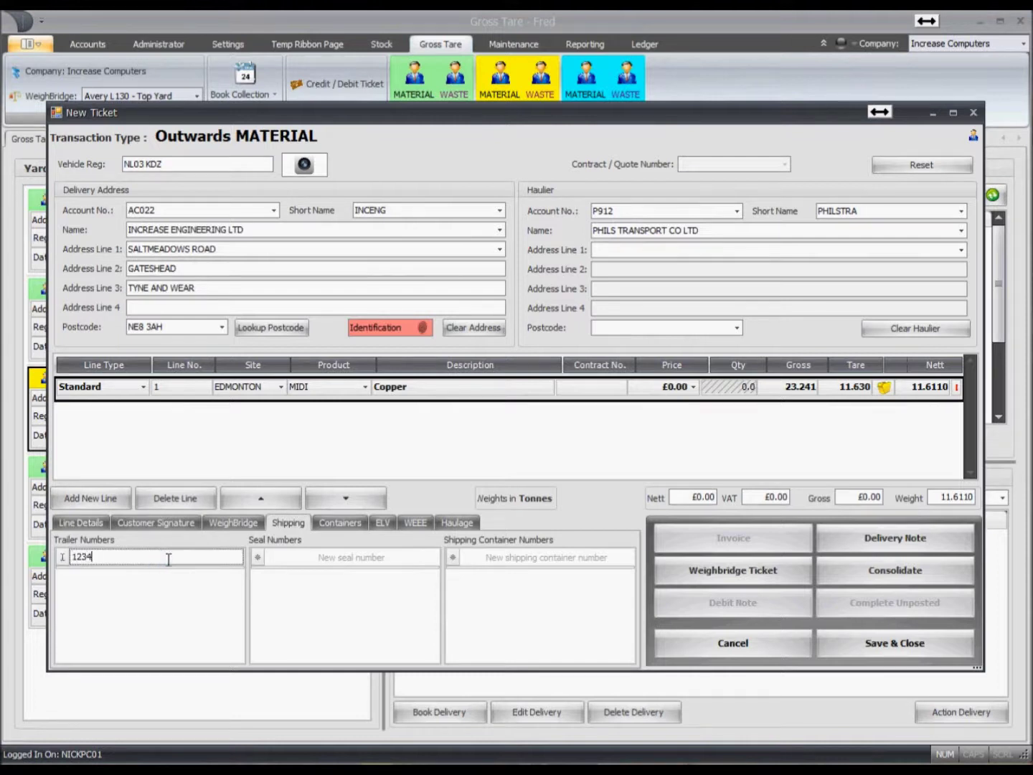
{"action": "key", "text": "Return"}
{"action": "type", "text": "543"}
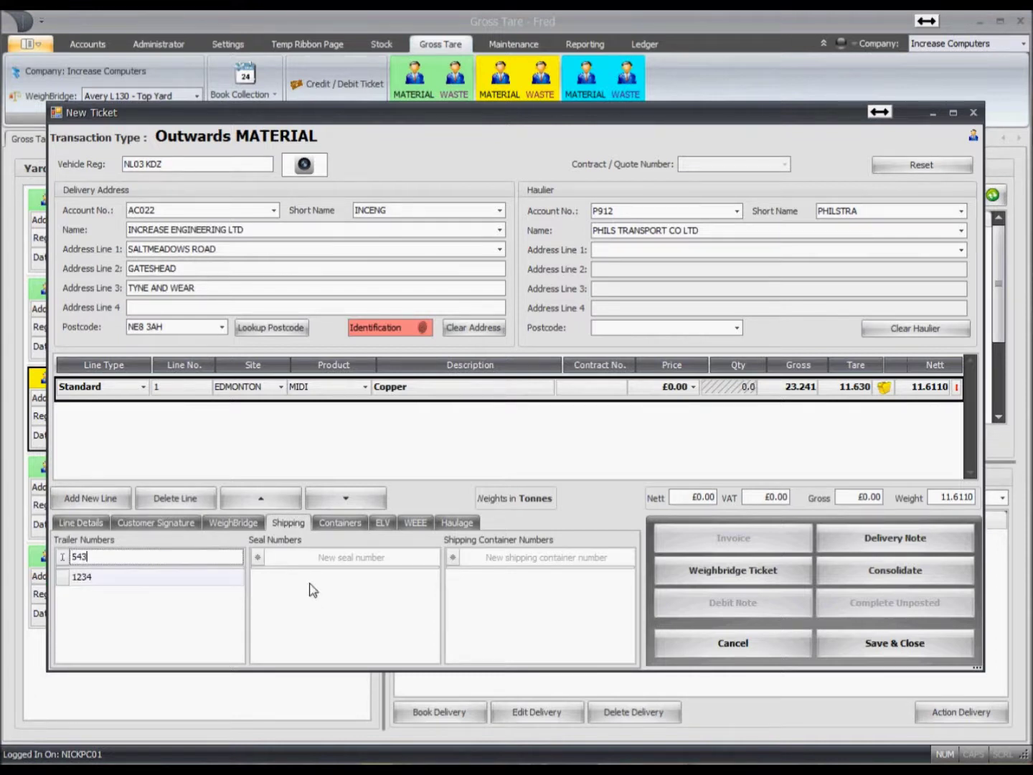
- Add seal 23432423 and container v4342342, then return to Line Details
{"action": "left_click", "coordinate": [300, 556]}
{"action": "type", "text": "23432423"}
{"action": "key", "text": "Return"}
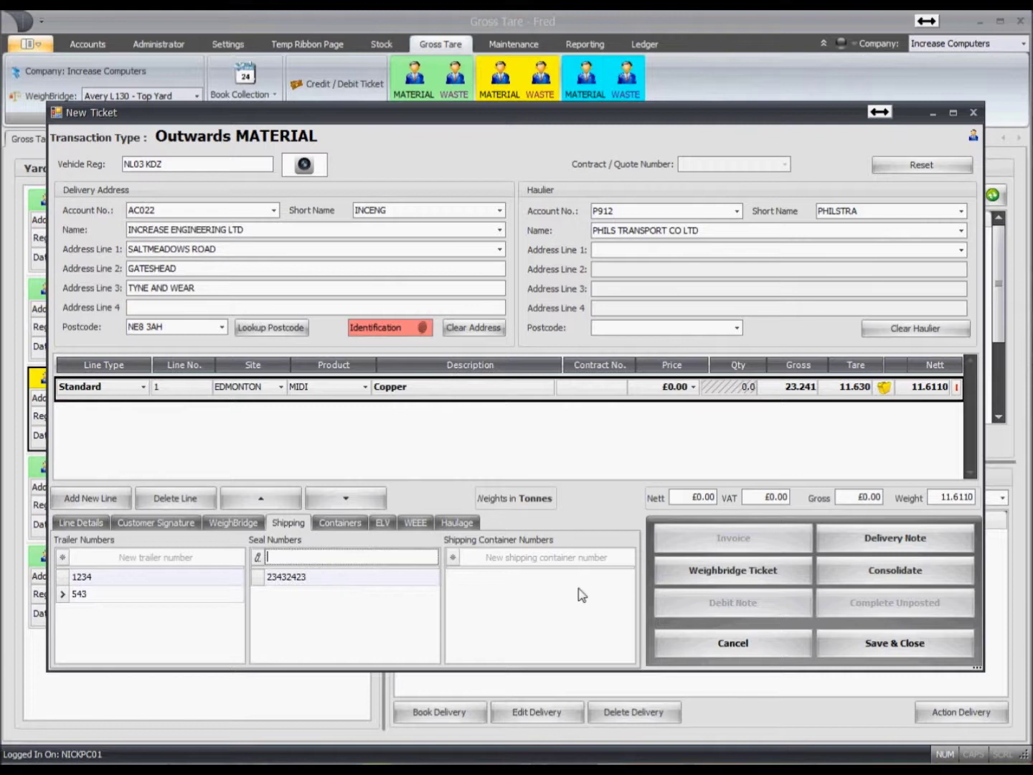
{"action": "left_click", "coordinate": [525, 558]}
{"action": "type", "text": "v4342342"}
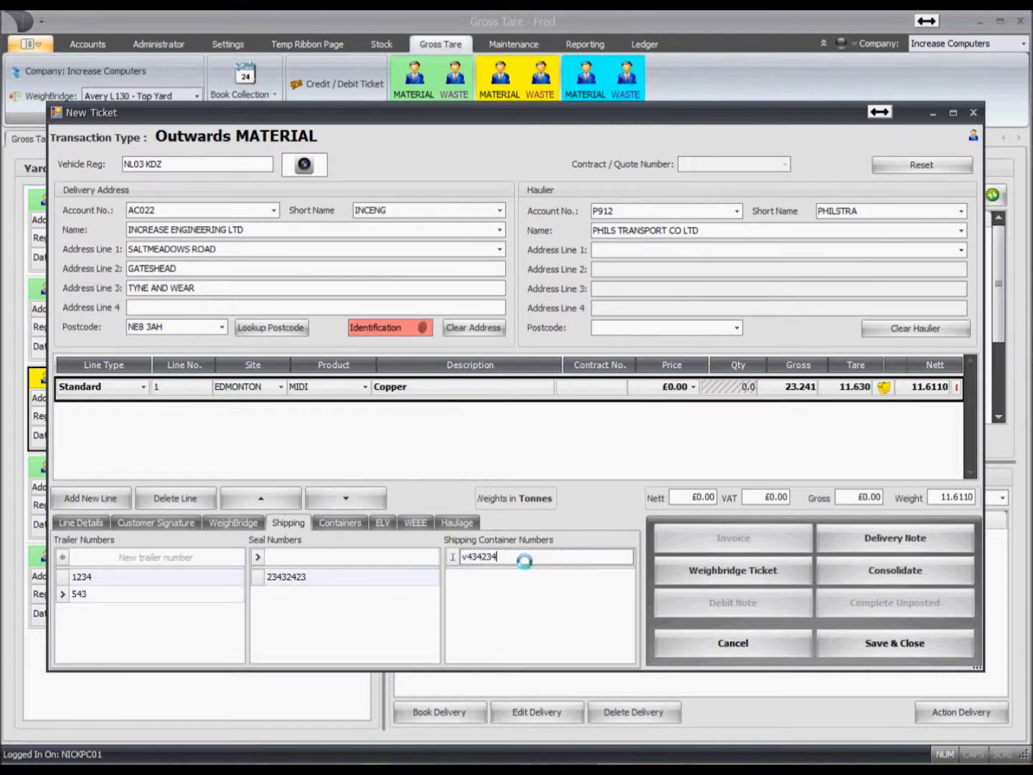
{"action": "key", "text": "Return"}
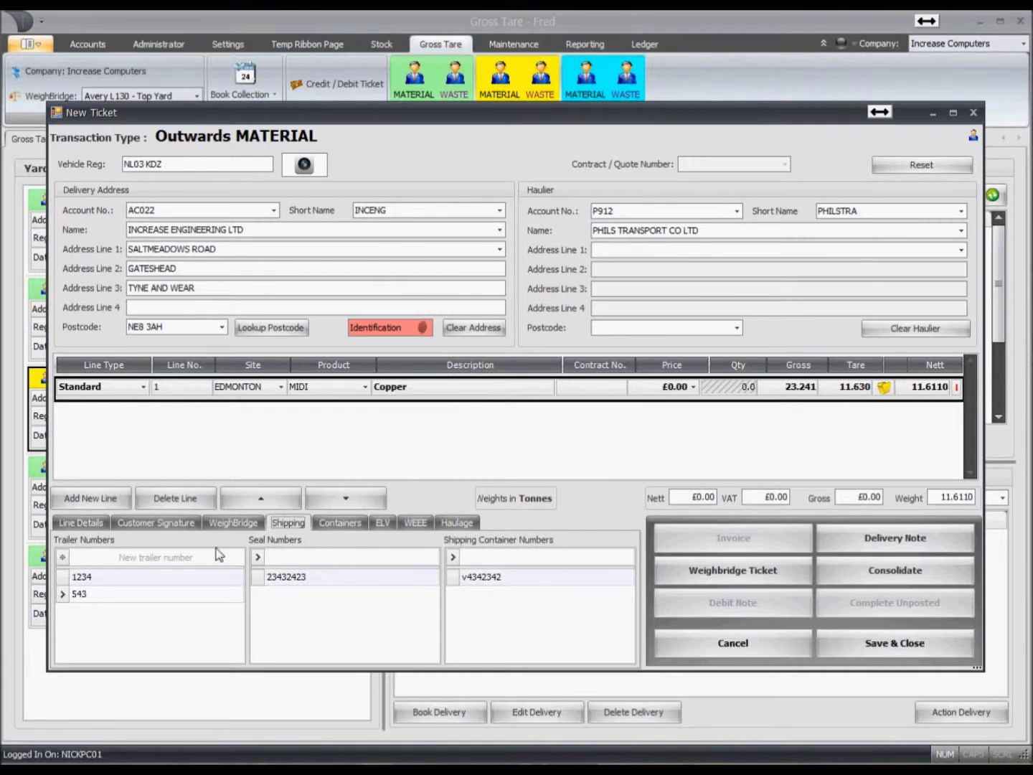
{"action": "left_click", "coordinate": [81, 523]}
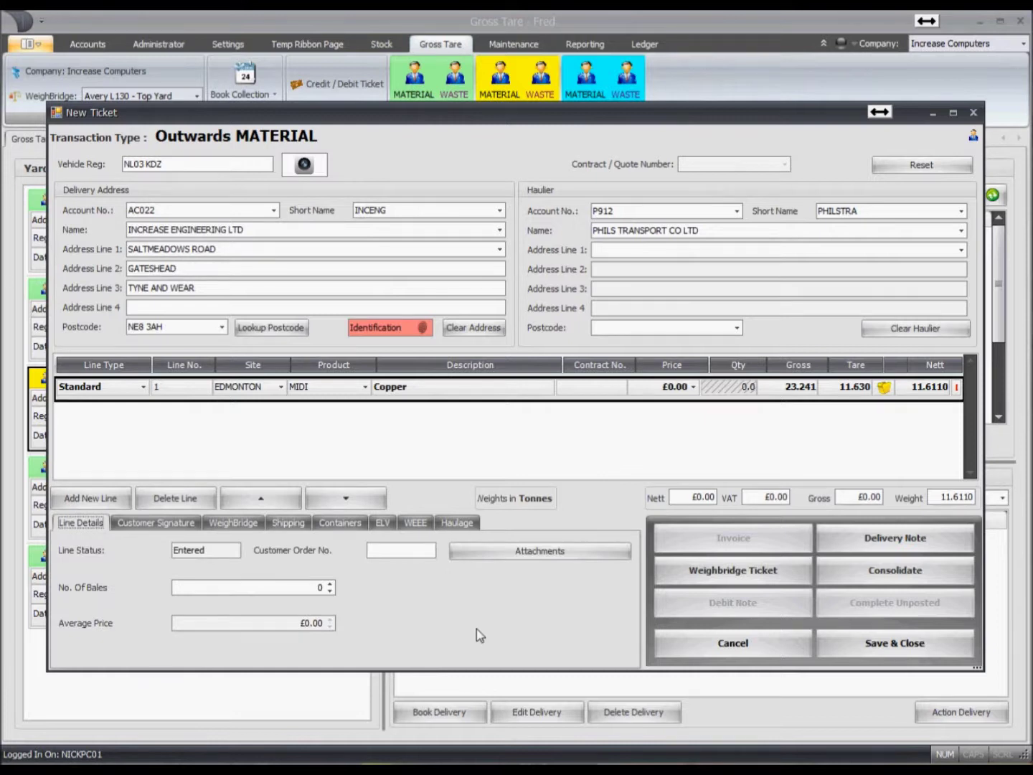
{"action": "left_click", "coordinate": [508, 554]}
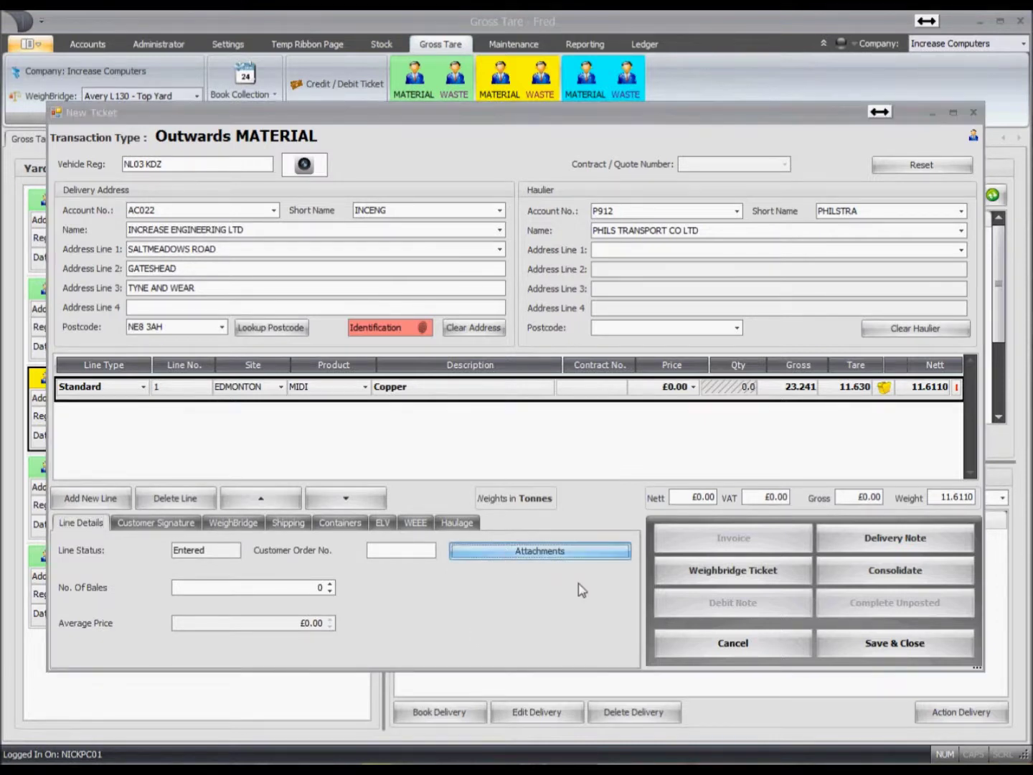
{"action": "left_click", "coordinate": [217, 514]}
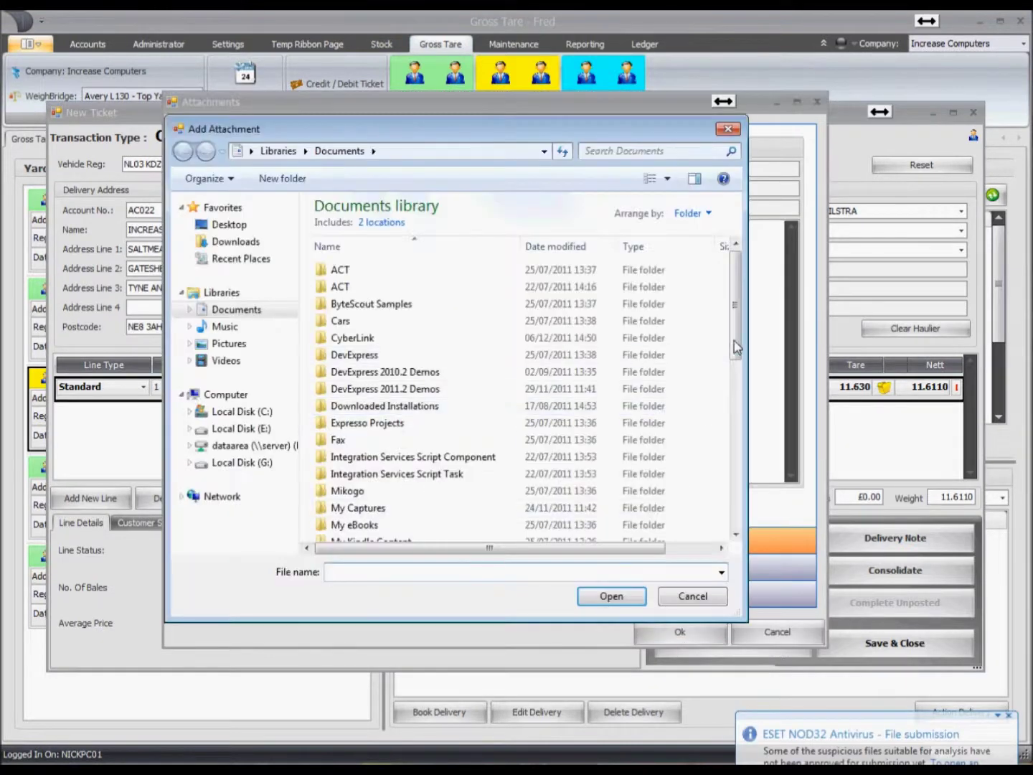
{"action": "scroll", "coordinate": [685, 502], "scroll_direction": "down", "scroll_amount": 10}
{"action": "double_click", "coordinate": [401, 532]}
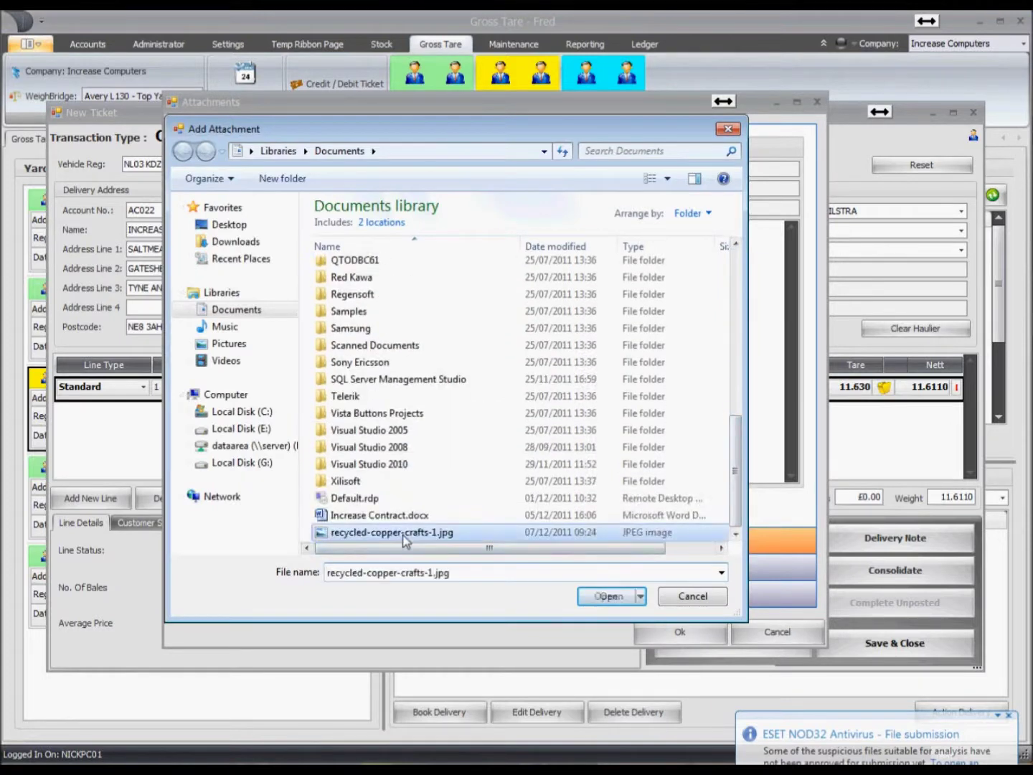
{"action": "left_click", "coordinate": [678, 633]}
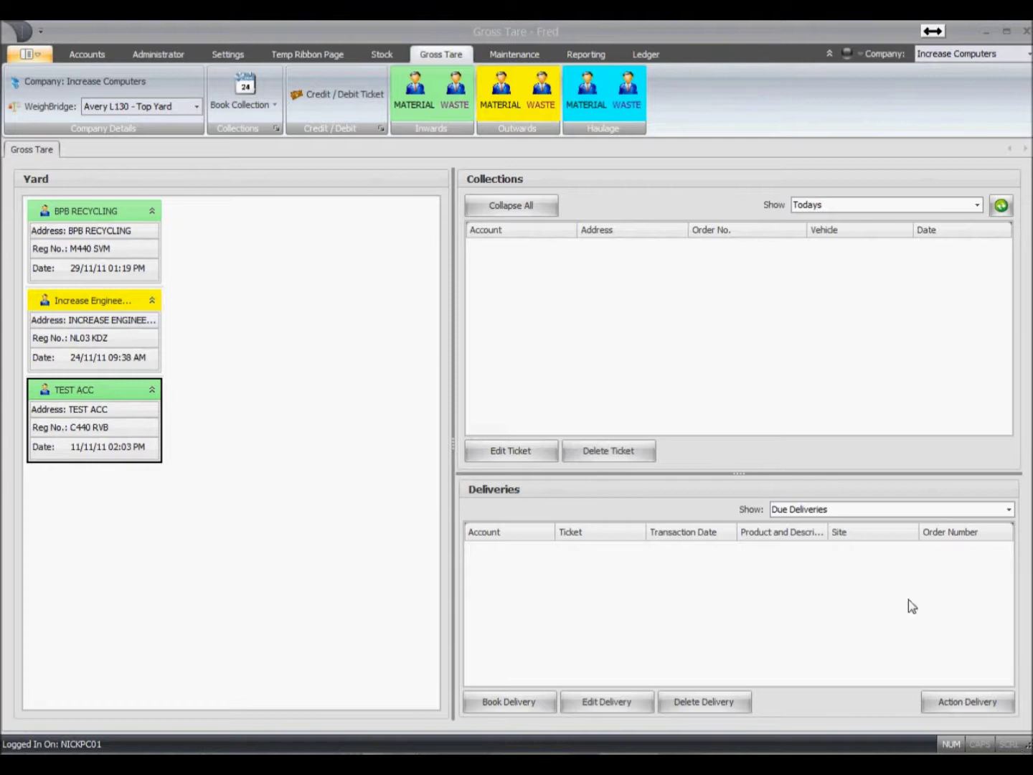
- Open the metals customer's account from the Accounts list and show its Consolidation ticket lines
{"action": "left_click", "coordinate": [83, 59]}
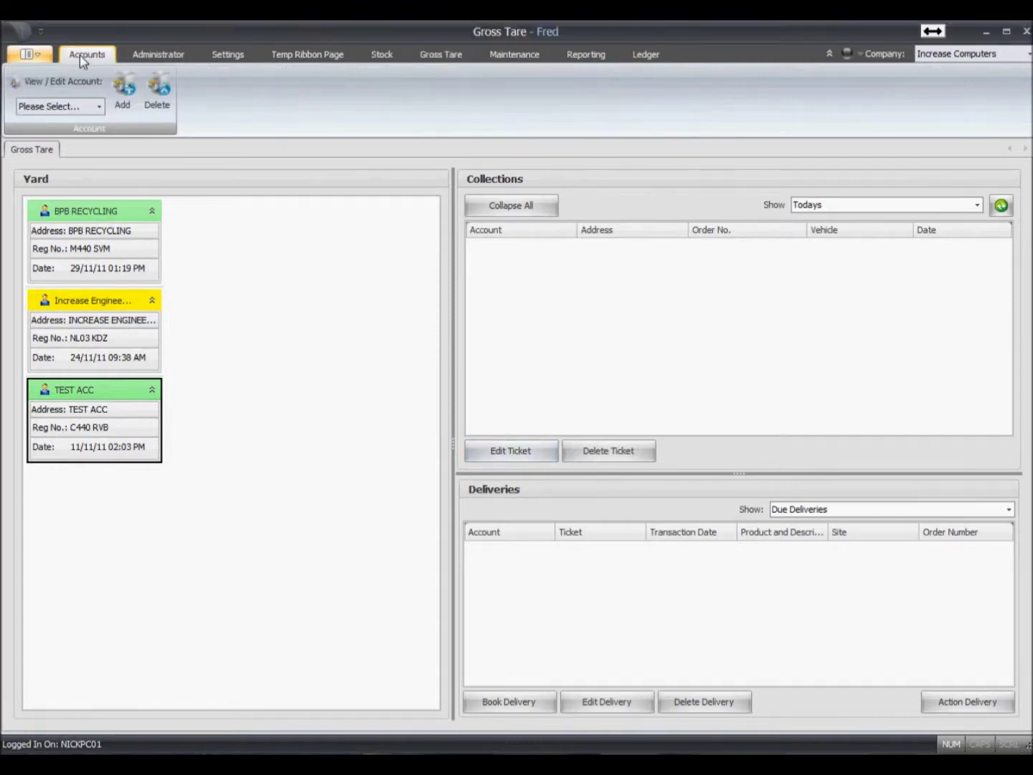
{"action": "left_click", "coordinate": [73, 111]}
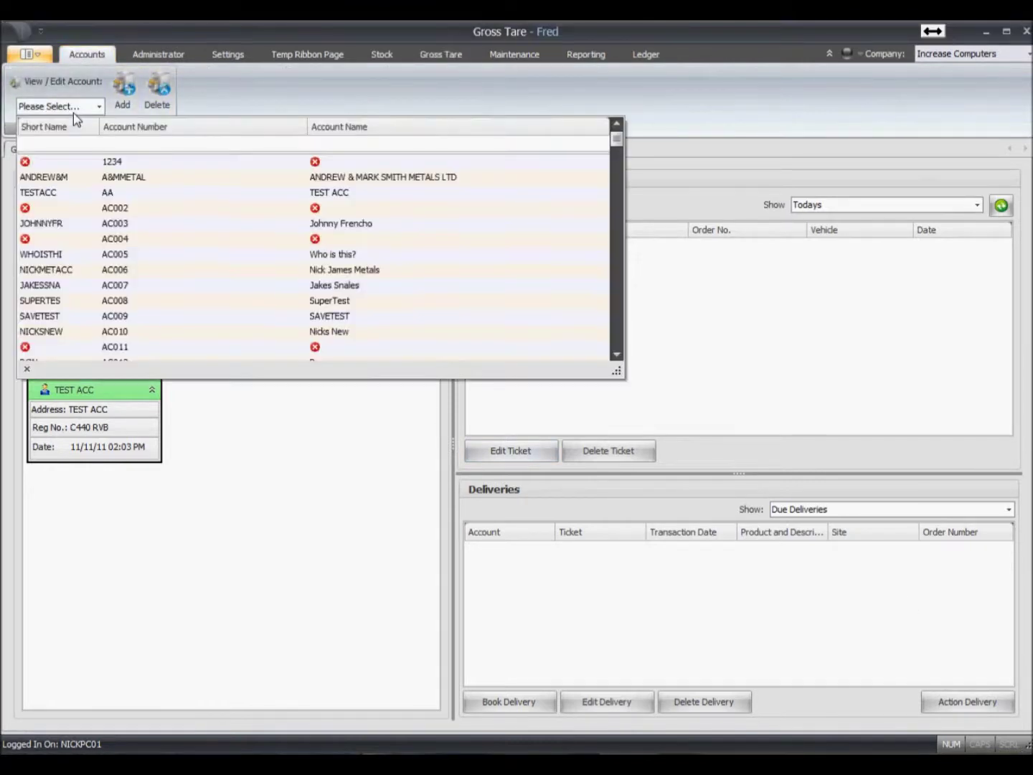
{"action": "left_click", "coordinate": [177, 277]}
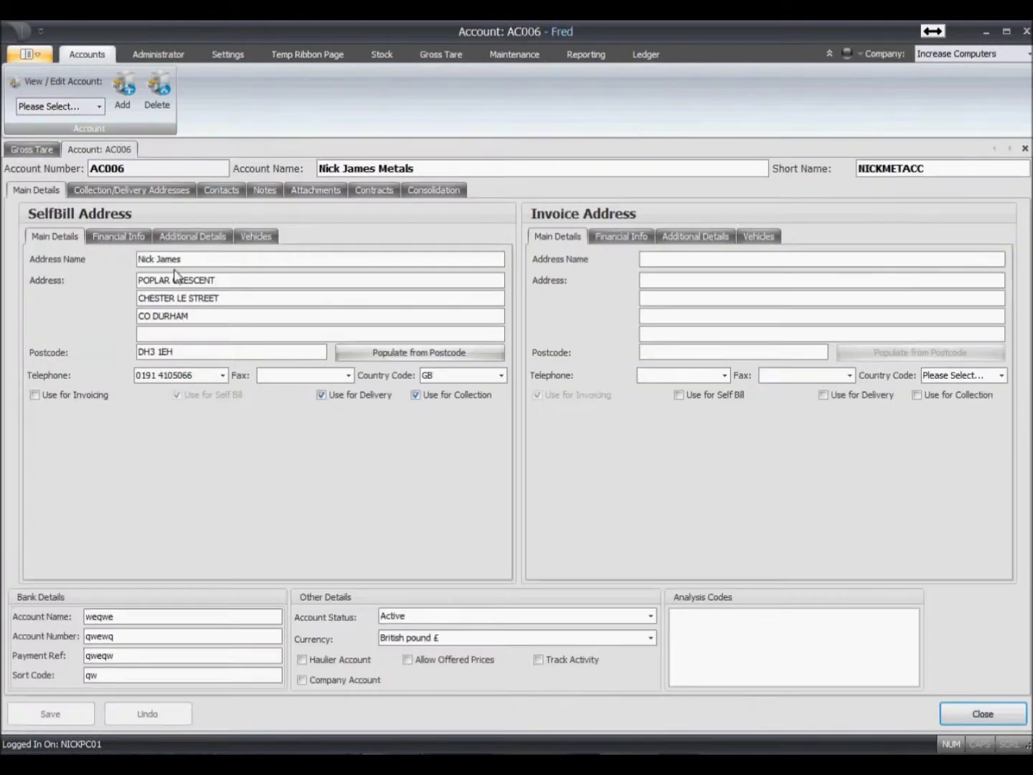
{"action": "left_click", "coordinate": [440, 192]}
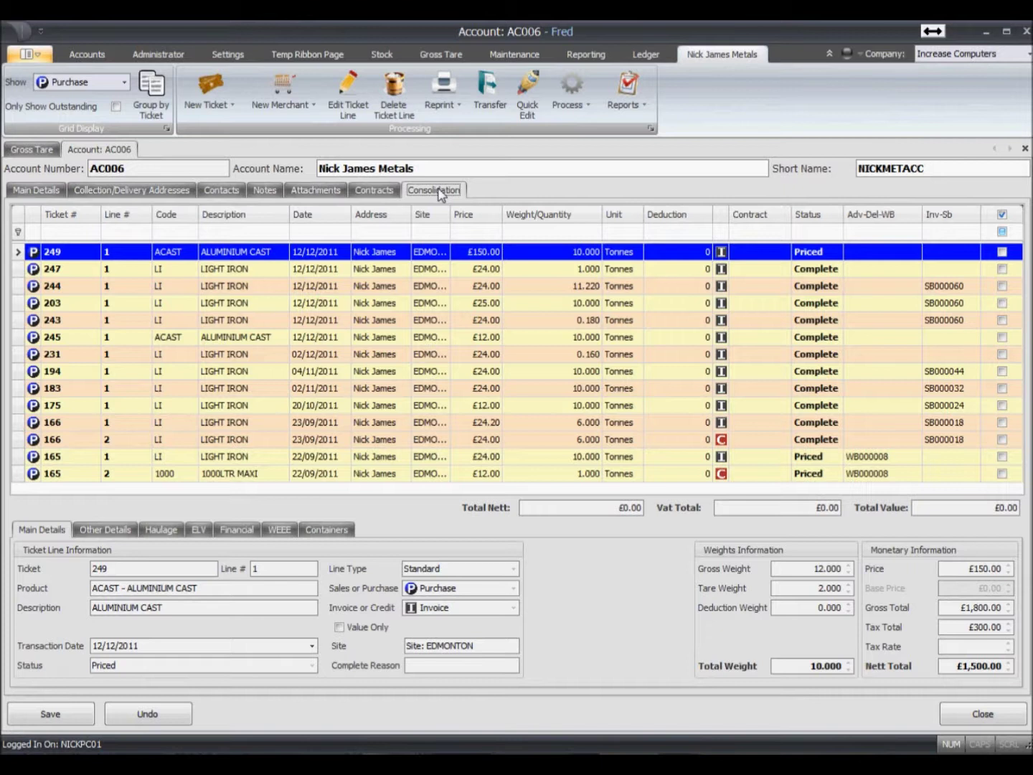
{"action": "left_click", "coordinate": [91, 84]}
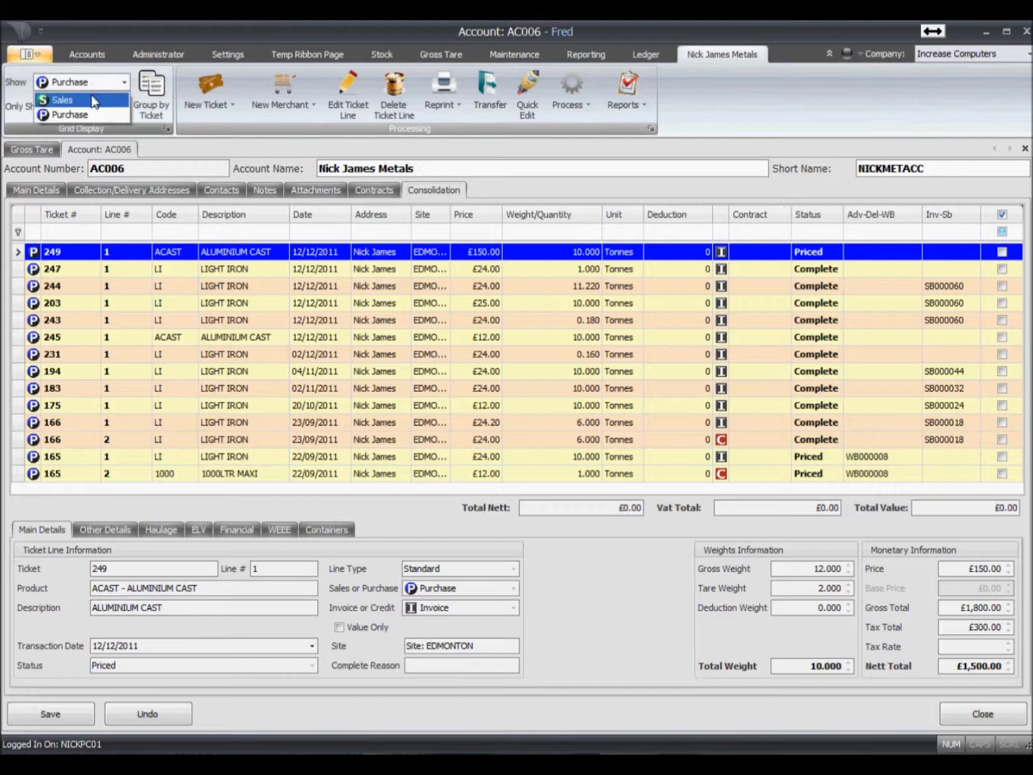
{"action": "left_click", "coordinate": [94, 101]}
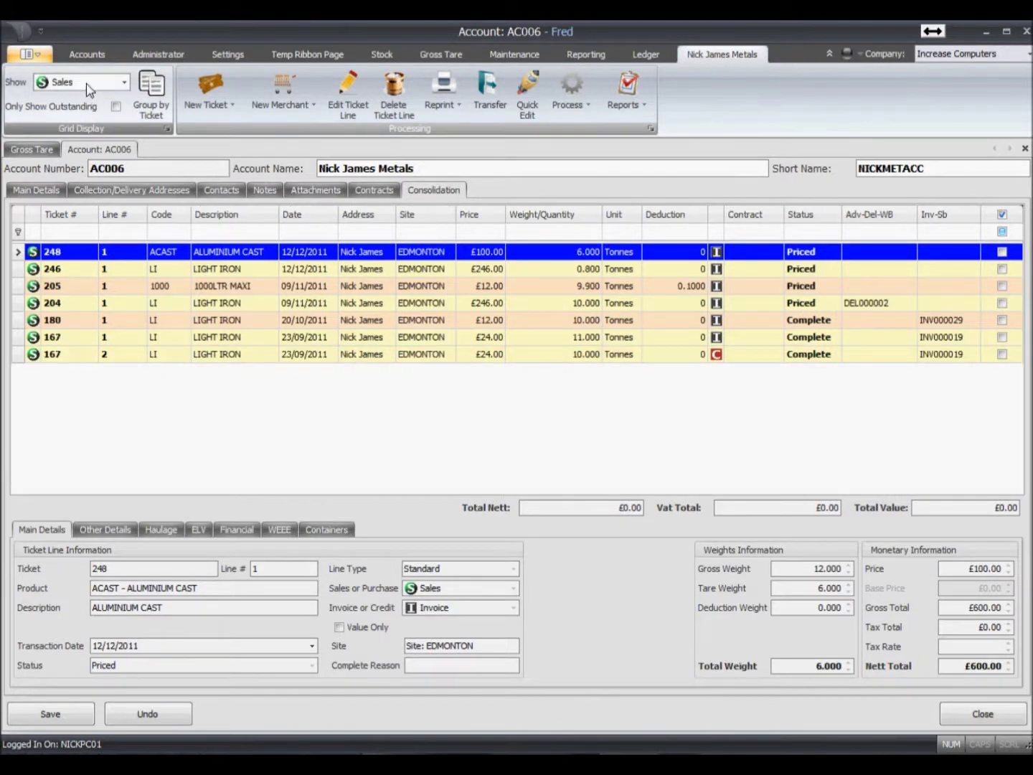
{"action": "left_click", "coordinate": [91, 83]}
{"action": "left_click", "coordinate": [91, 108]}
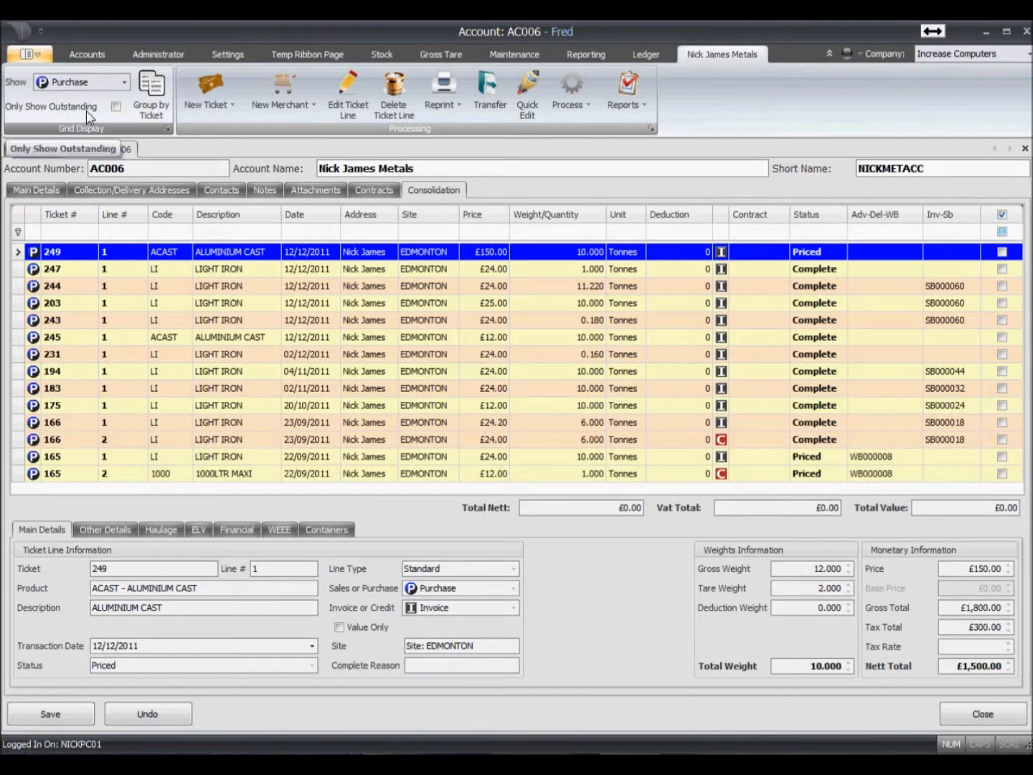
{"action": "left_click", "coordinate": [166, 232]}
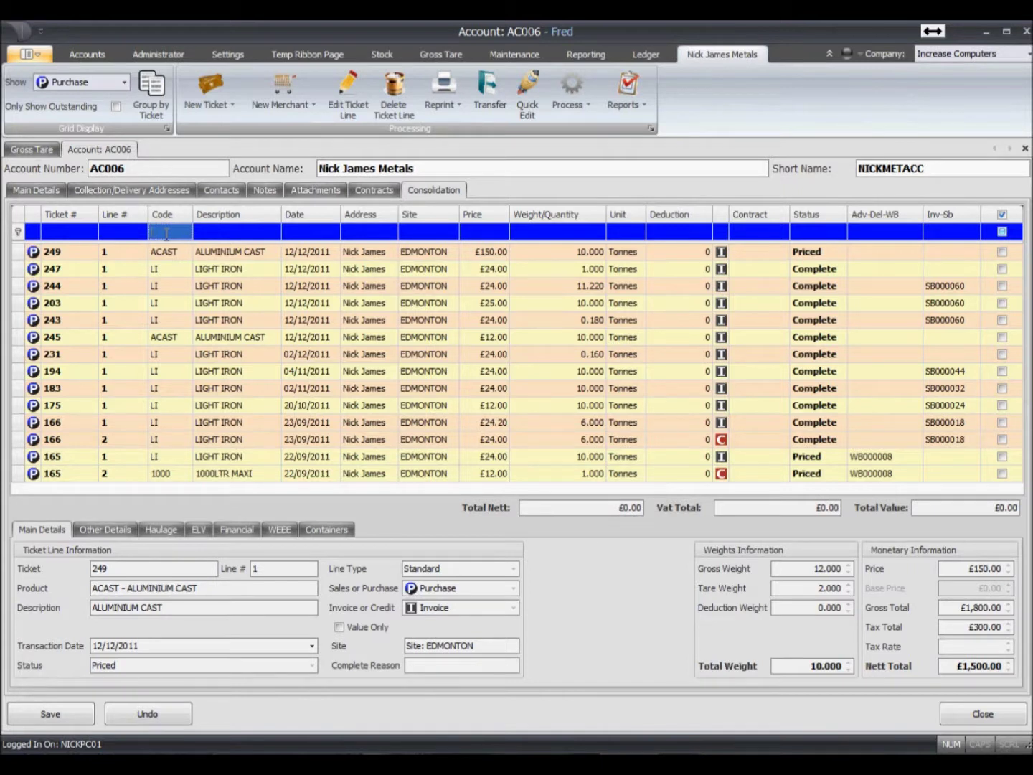
- Remove the Code filter, try a Priced status filter, then clear it to show all lines
{"action": "type", "text": "l"}
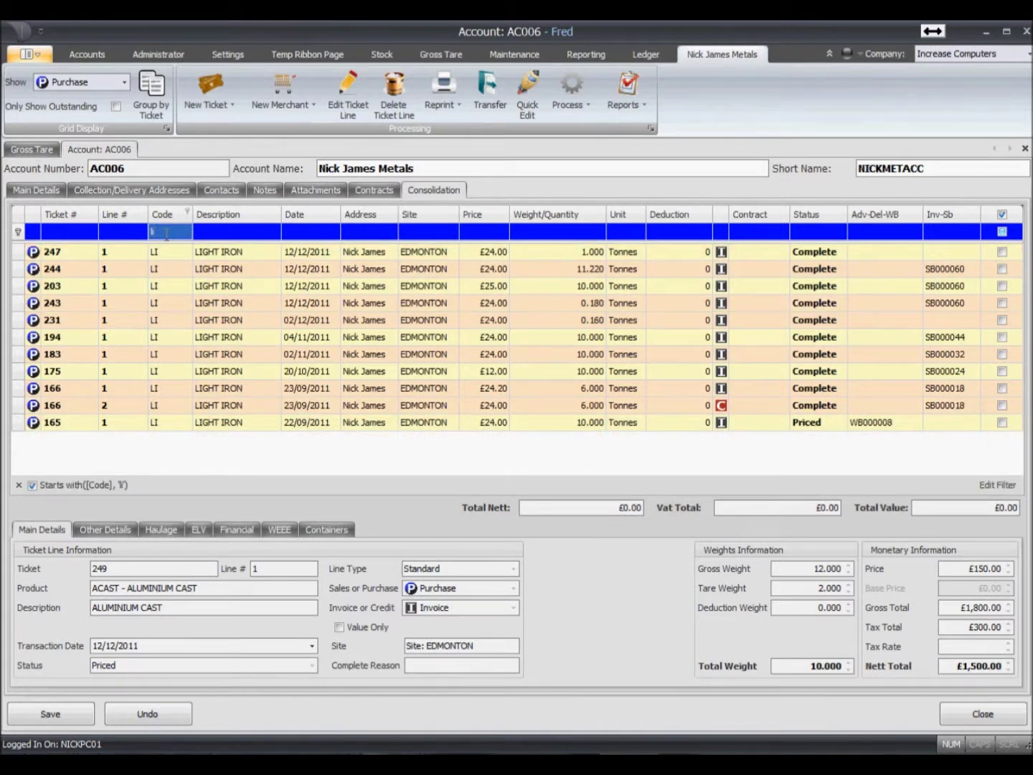
{"action": "key", "text": "BackSpace"}
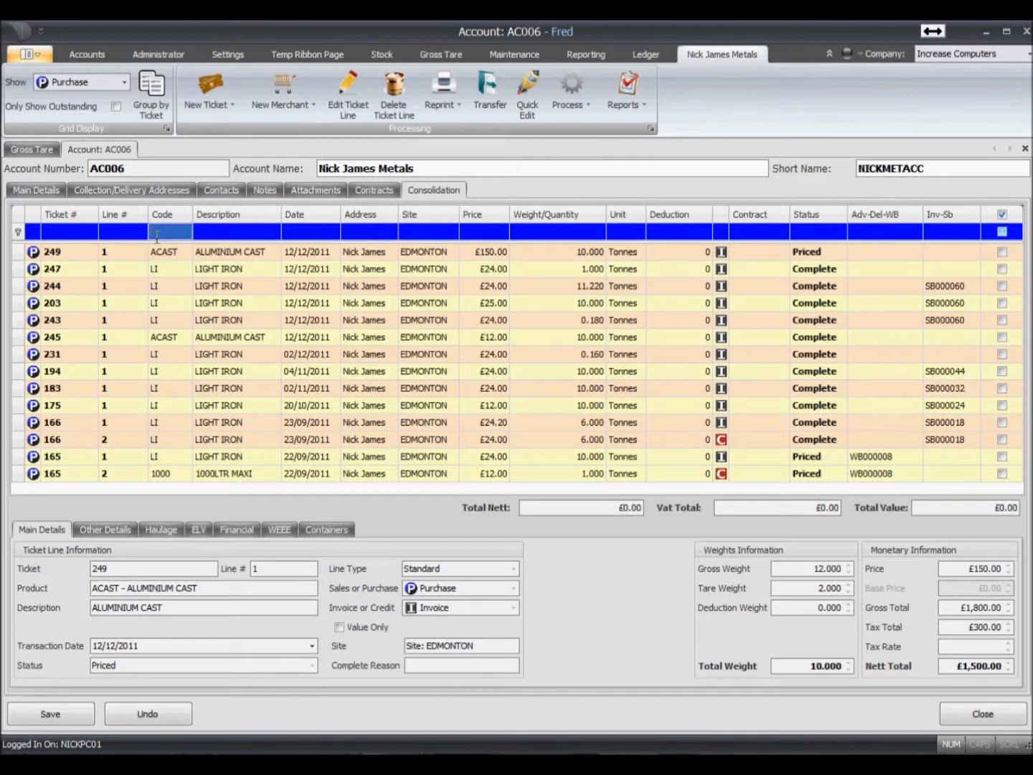
{"action": "left_click", "coordinate": [830, 239]}
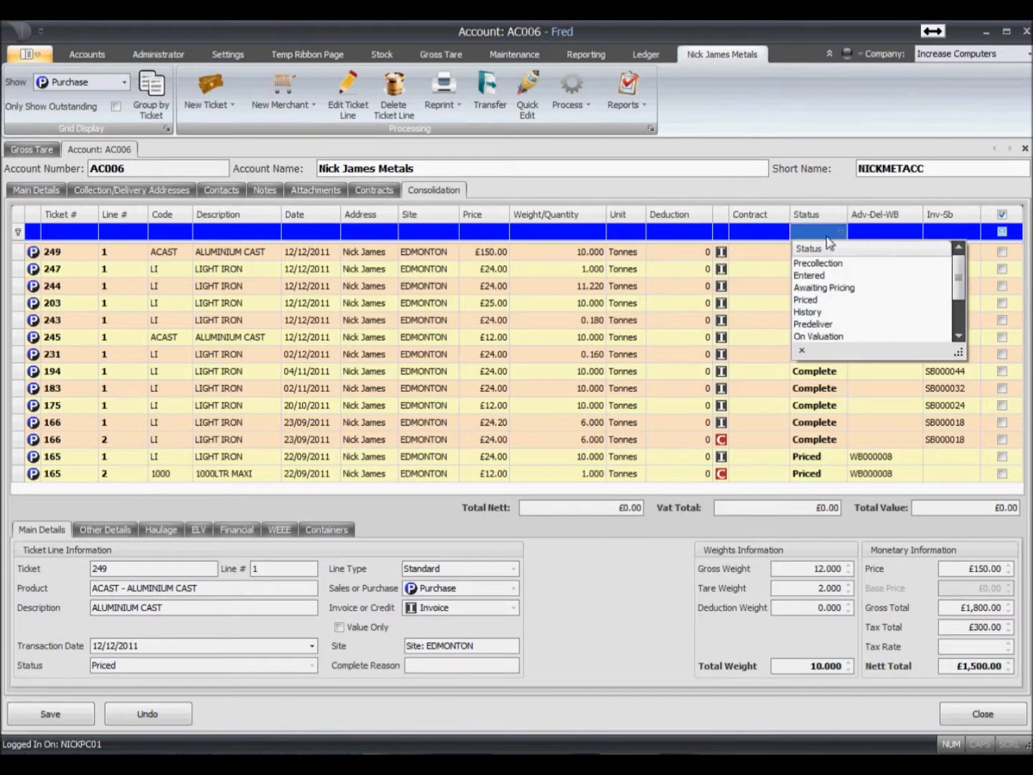
{"action": "scroll", "coordinate": [847, 312], "scroll_direction": "down", "scroll_amount": 1}
{"action": "scroll", "coordinate": [846, 310], "scroll_direction": "up", "scroll_amount": 2}
{"action": "left_click", "coordinate": [845, 304]}
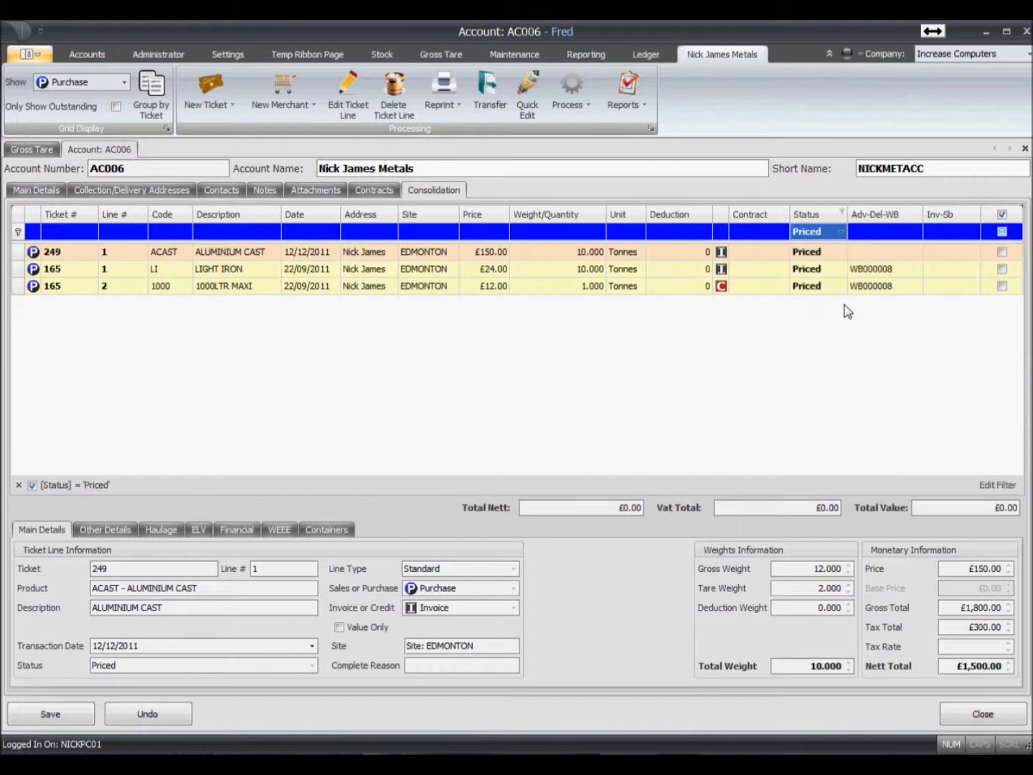
{"action": "left_click", "coordinate": [20, 490]}
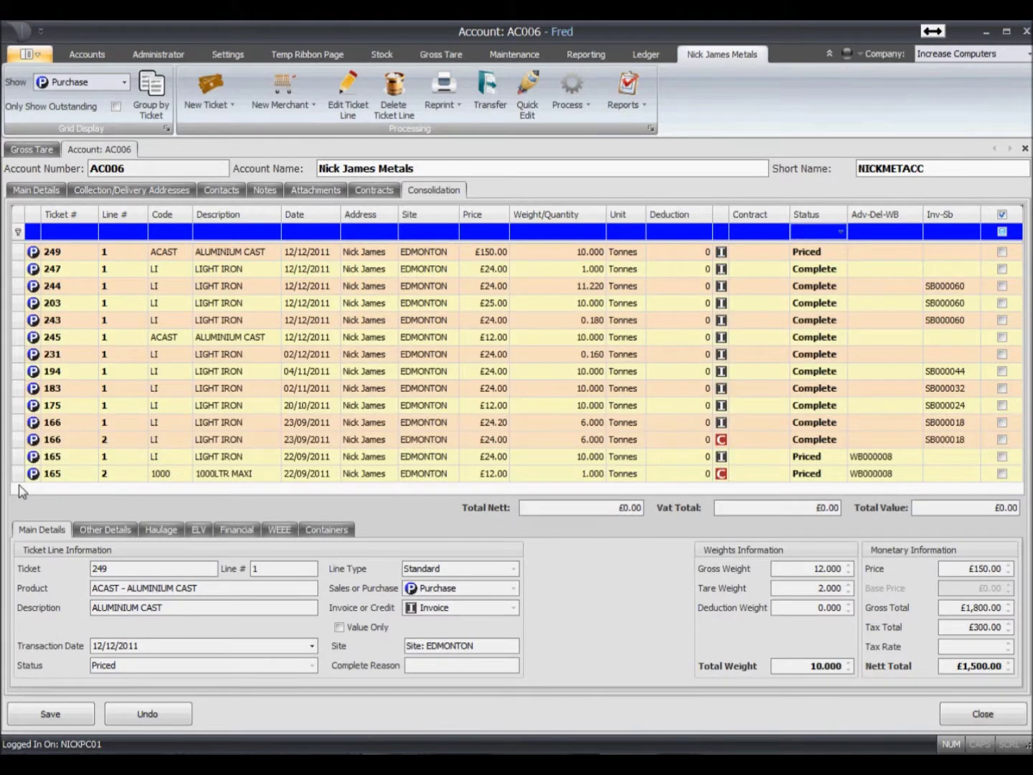
- Review lines for tickets 245, 183, 166, 243, 231, 194 and 244, then list Sales tickets
{"action": "left_click", "coordinate": [127, 339]}
{"action": "left_click", "coordinate": [142, 392]}
{"action": "left_click", "coordinate": [169, 438]}
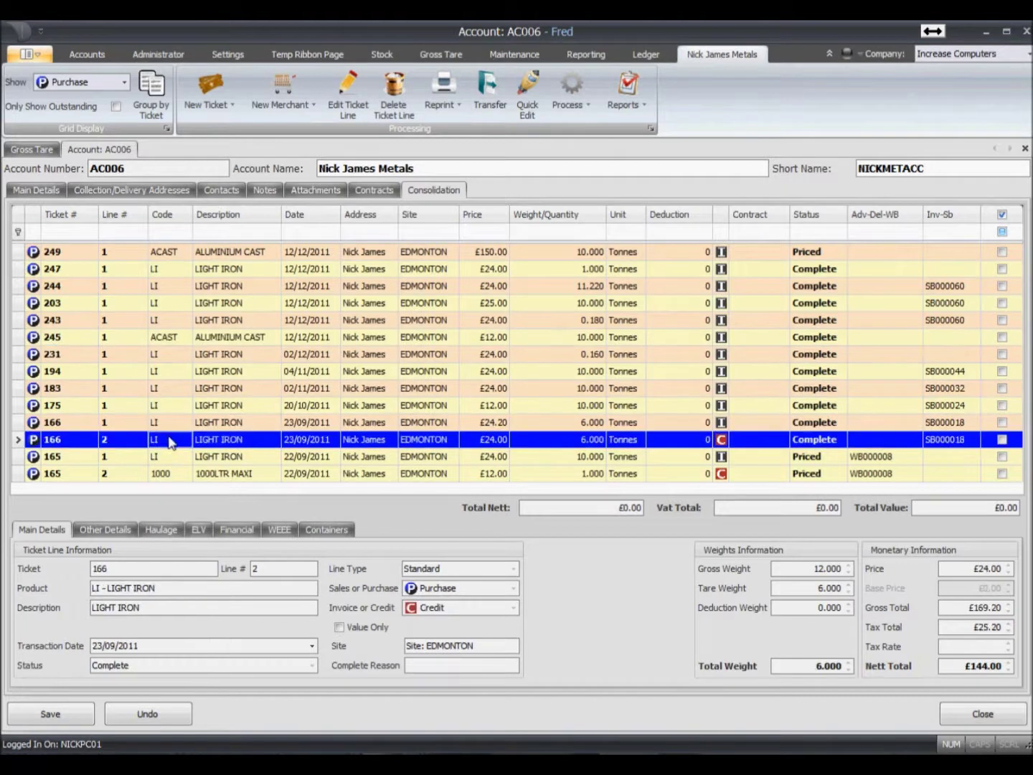
{"action": "left_click", "coordinate": [323, 320]}
{"action": "left_click", "coordinate": [332, 356]}
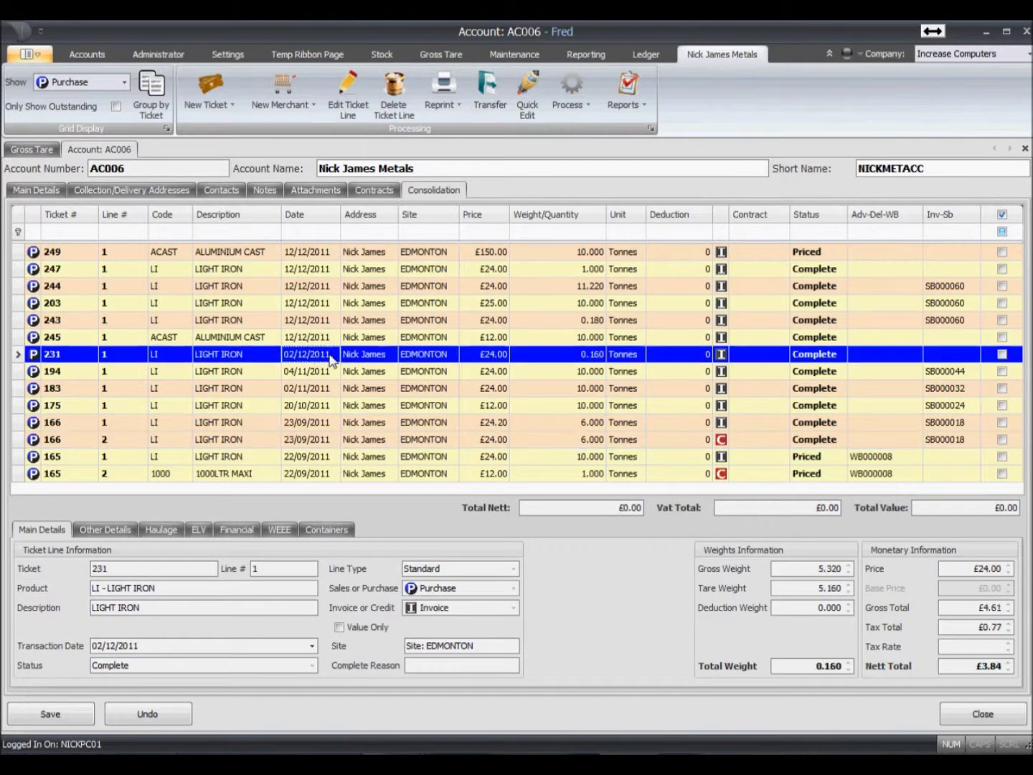
{"action": "left_click", "coordinate": [333, 371]}
{"action": "left_click", "coordinate": [323, 320]}
{"action": "left_click", "coordinate": [320, 287]}
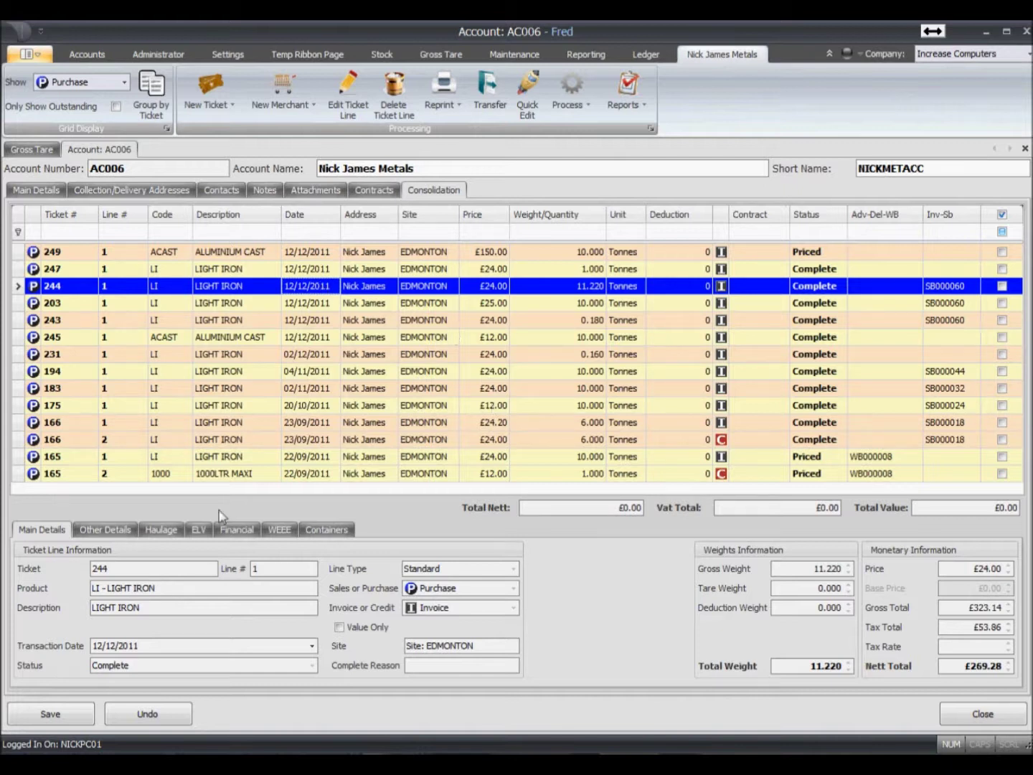
{"action": "left_click", "coordinate": [106, 530]}
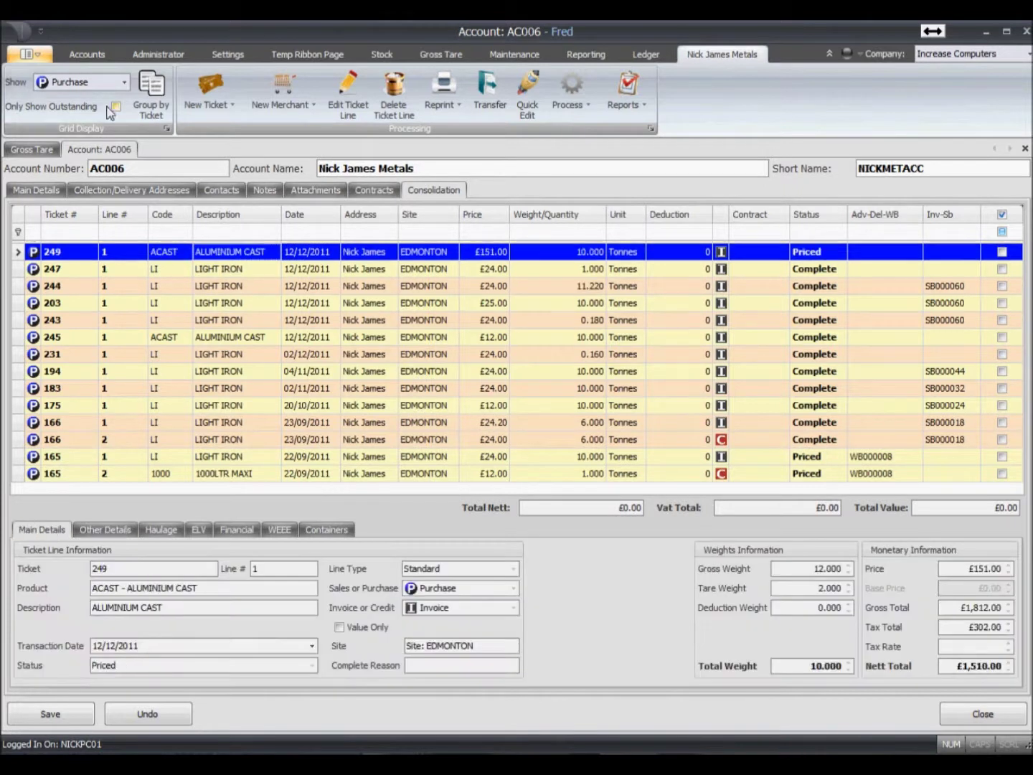
{"action": "left_click", "coordinate": [85, 84]}
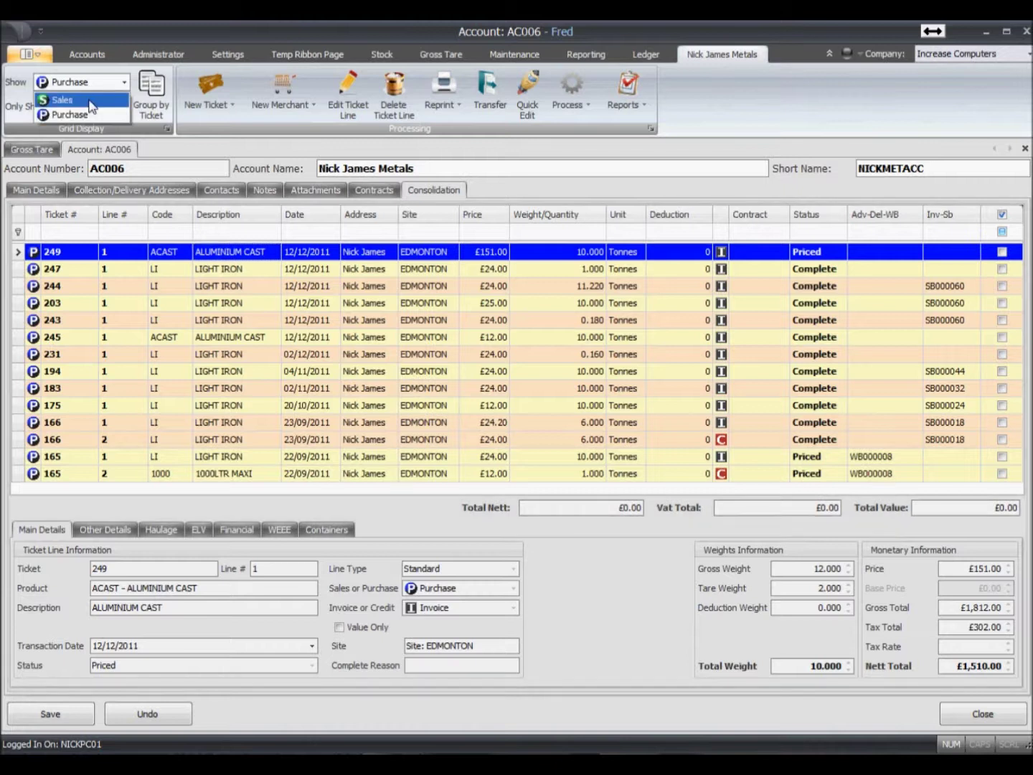
{"action": "left_click", "coordinate": [91, 100]}
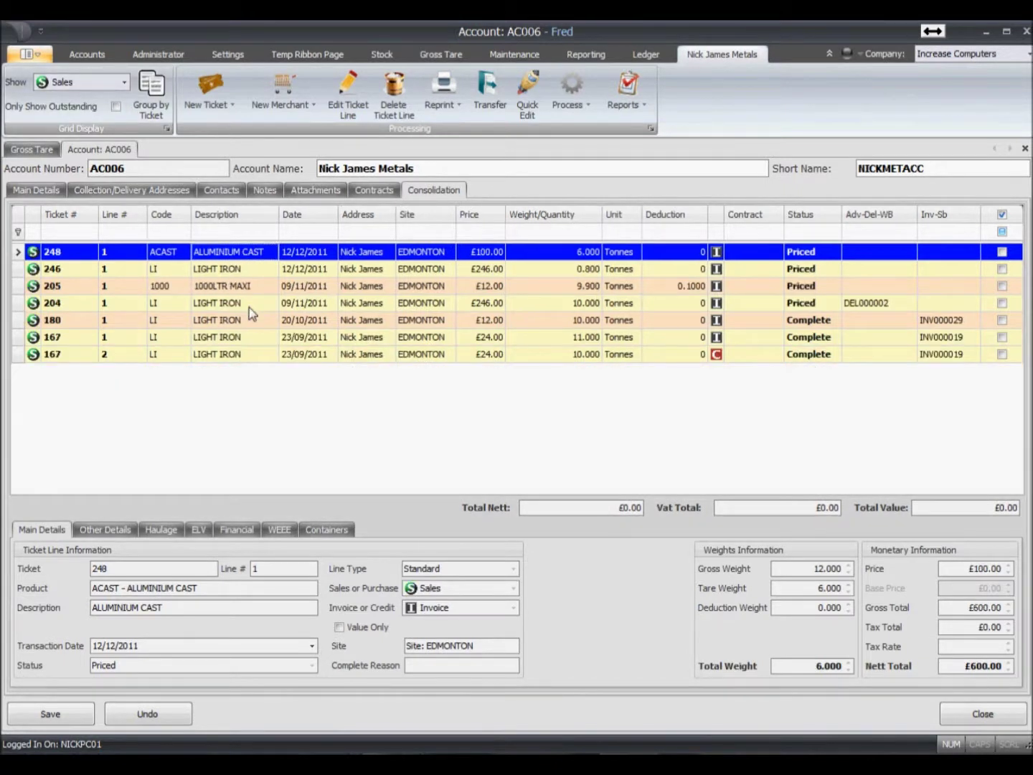
- Edit ticket 248's line, trying a 0.1 invoice deduction before resetting it to 0
{"action": "right_click", "coordinate": [308, 250]}
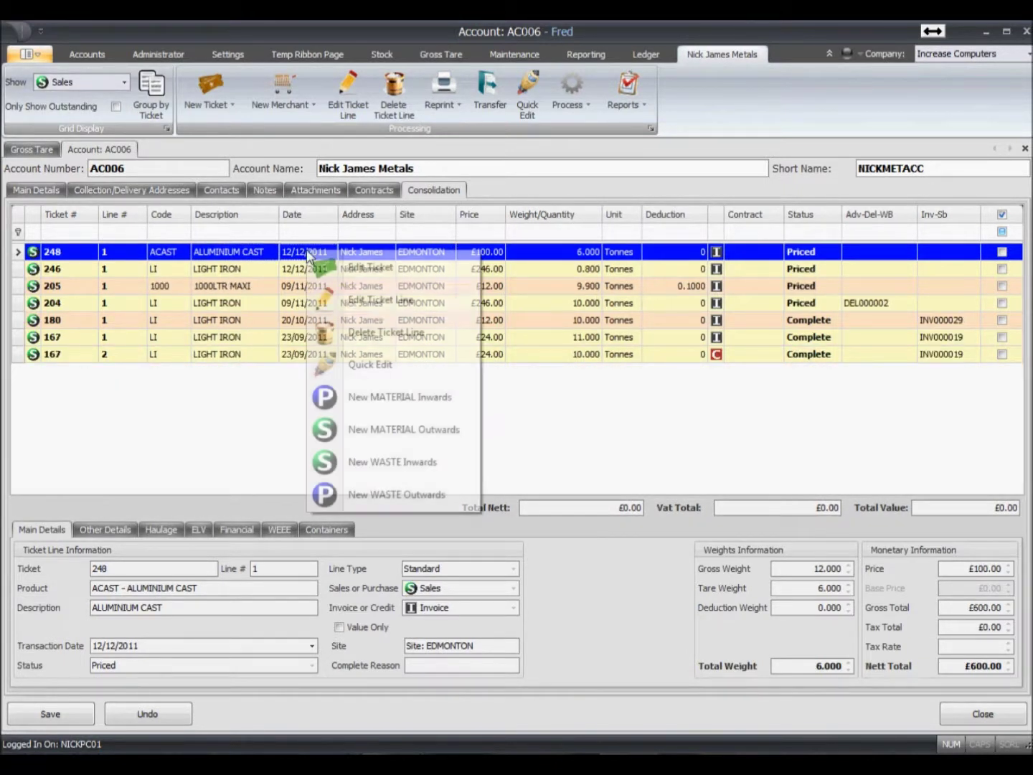
{"action": "left_click", "coordinate": [358, 309]}
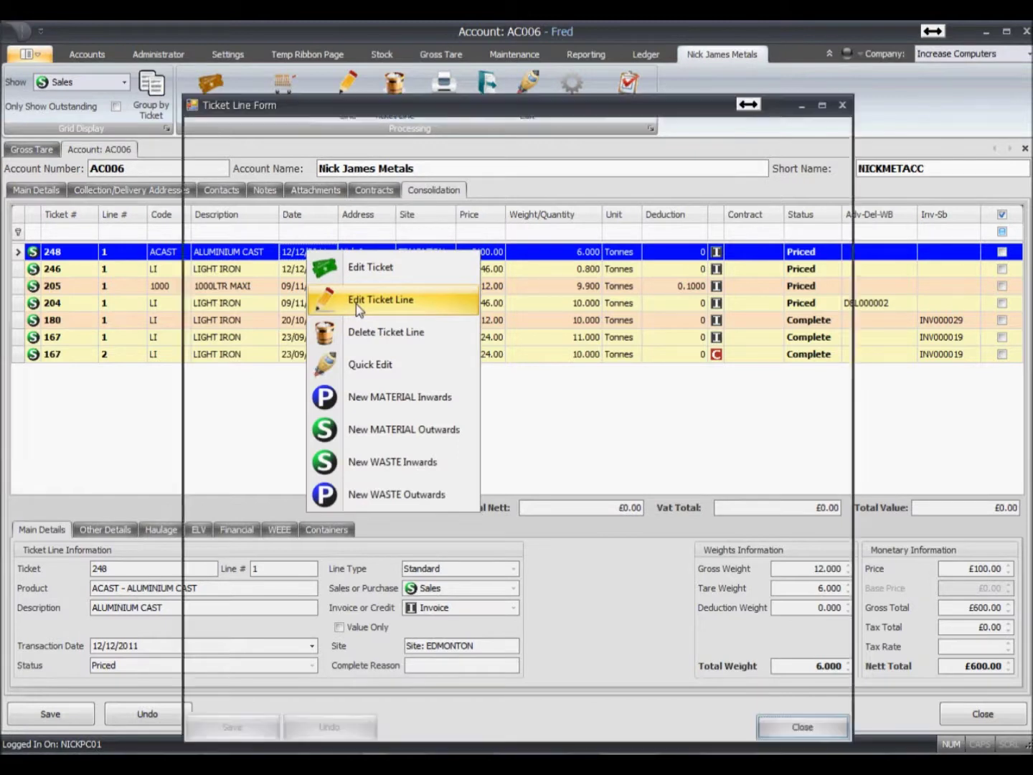
{"action": "left_click_drag", "start_coordinate": [399, 106], "coordinate": [391, 66]}
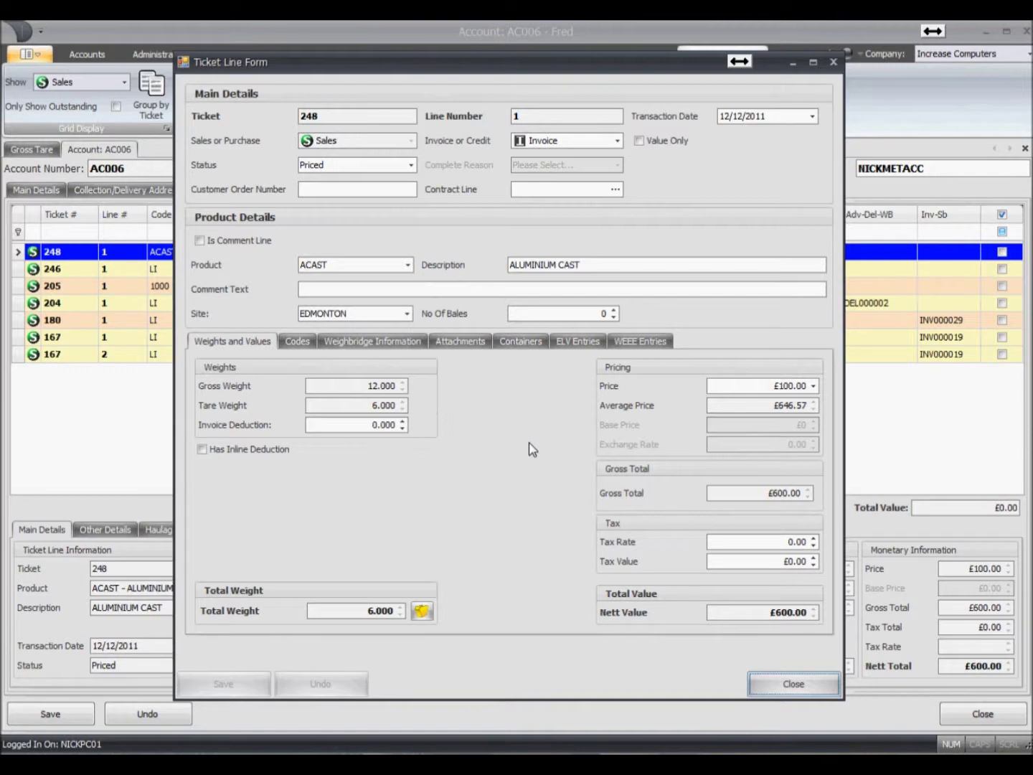
{"action": "left_click", "coordinate": [336, 424]}
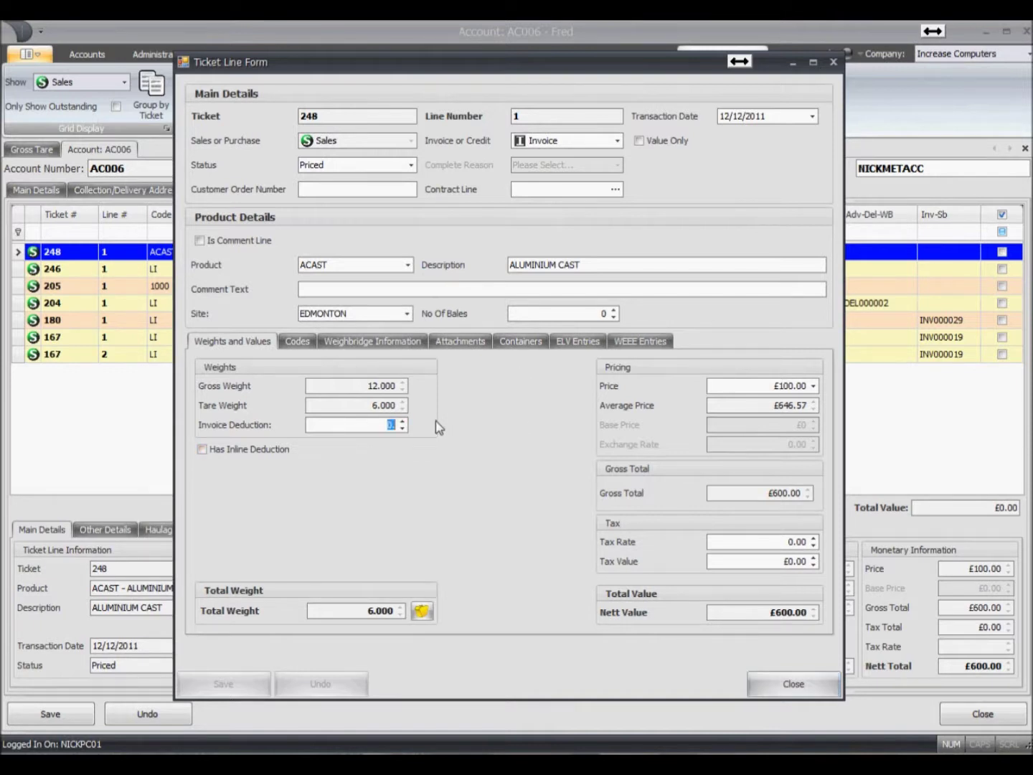
{"action": "type", "text": "0.1"}
{"action": "key", "text": "Tab"}
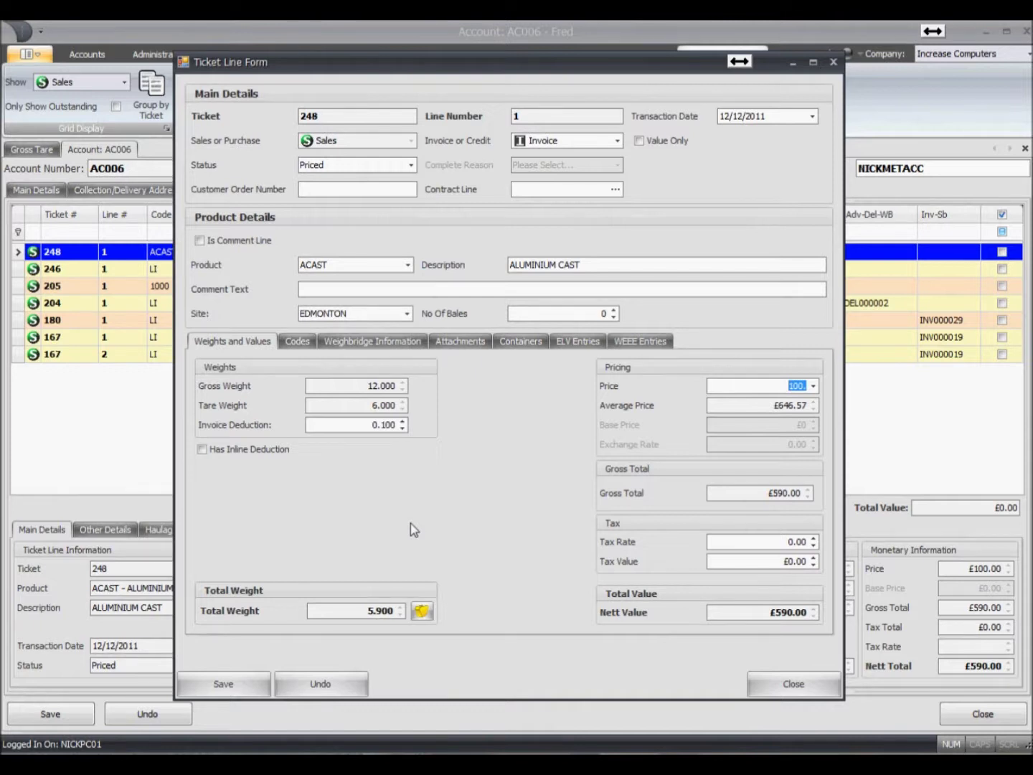
{"action": "left_click", "coordinate": [361, 423]}
{"action": "type", "text": "0"}
{"action": "key", "text": "Tab"}
- Add an inline Weight Deduction of 0.2 to the line and save it
{"action": "left_click", "coordinate": [202, 450]}
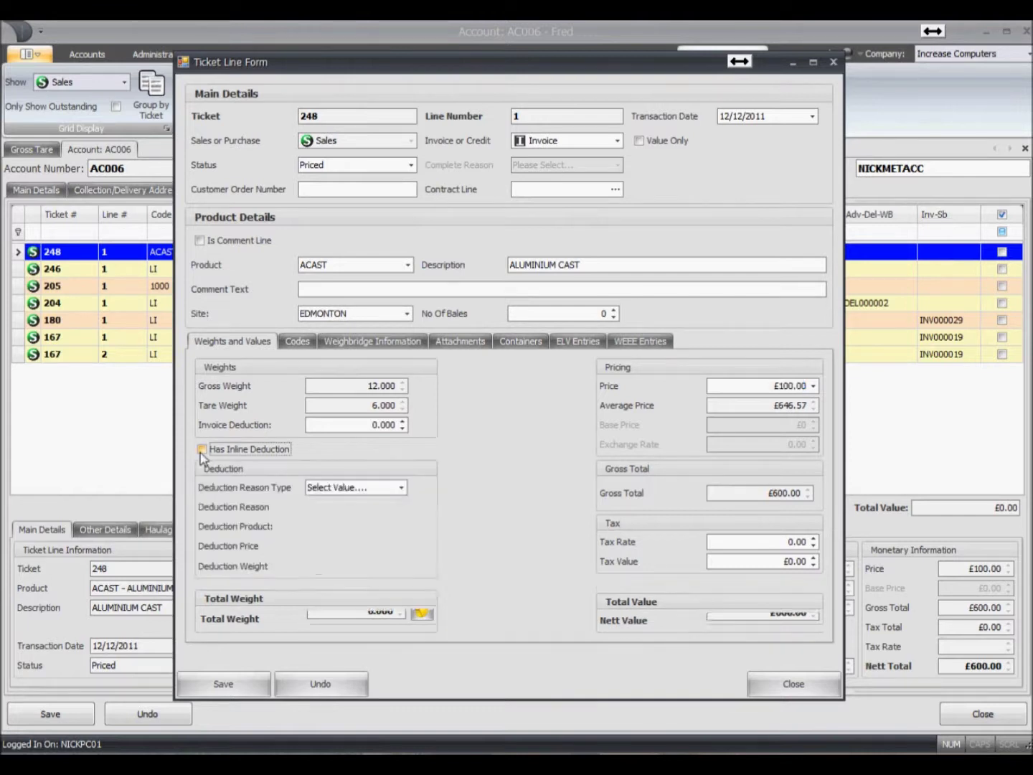
{"action": "left_click", "coordinate": [401, 487]}
{"action": "left_click", "coordinate": [397, 545]}
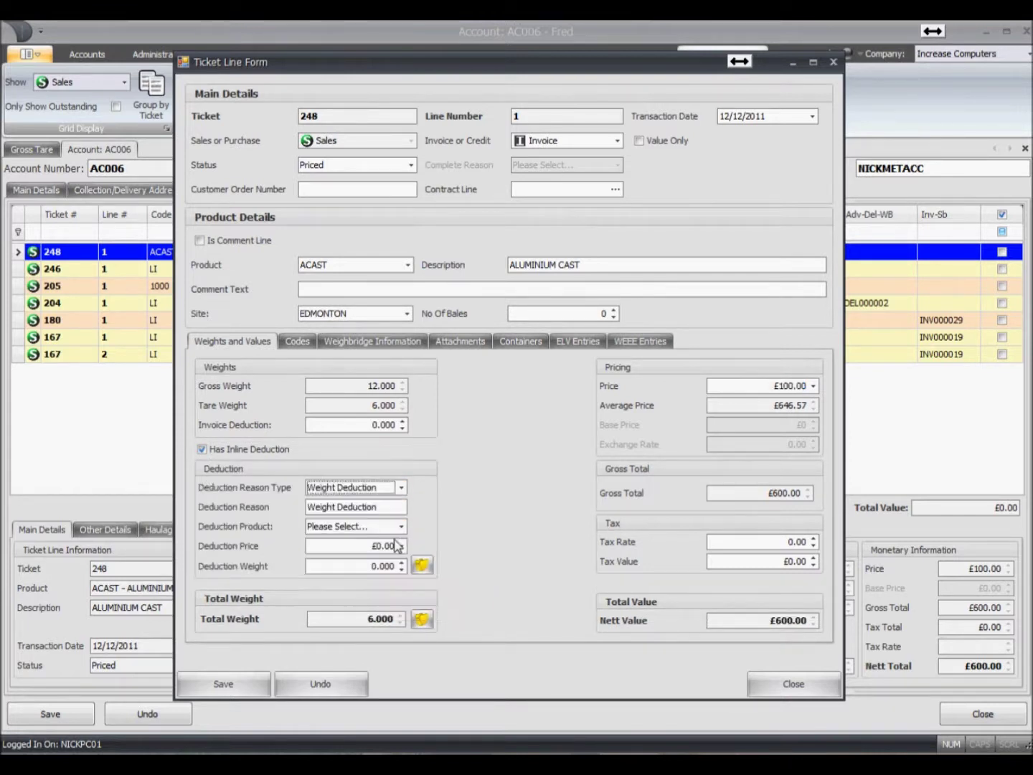
{"action": "left_click", "coordinate": [368, 566]}
{"action": "type", "text": "0."}
{"action": "left_click_drag", "start_coordinate": [369, 566], "coordinate": [431, 570]}
{"action": "type", "text": "0.2"}
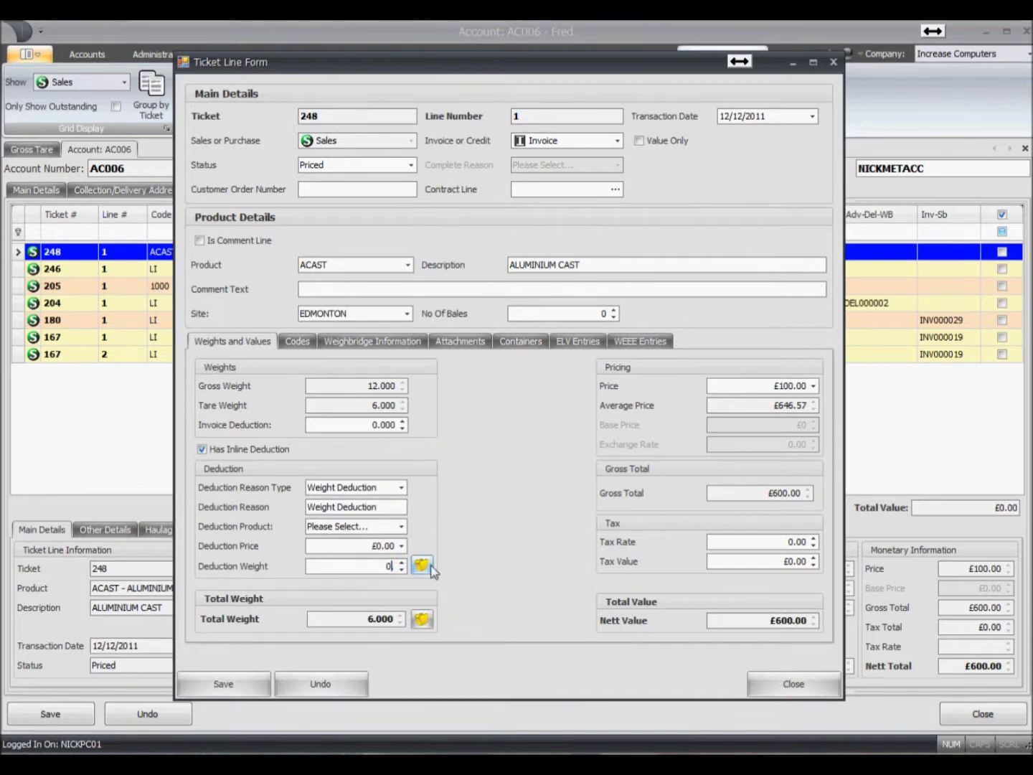
{"action": "left_click", "coordinate": [429, 567]}
{"action": "left_click", "coordinate": [217, 686]}
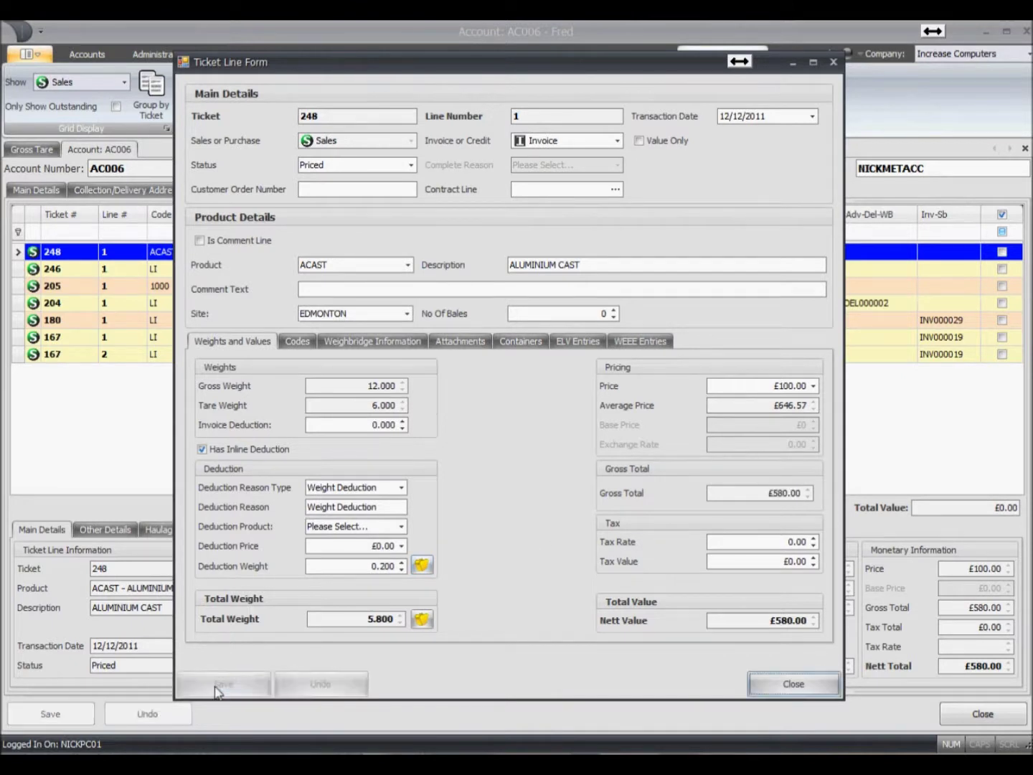
- Show only outstanding Purchase tickets and tick ticket 249 and ticket 165 line 2
{"action": "left_click", "coordinate": [798, 687]}
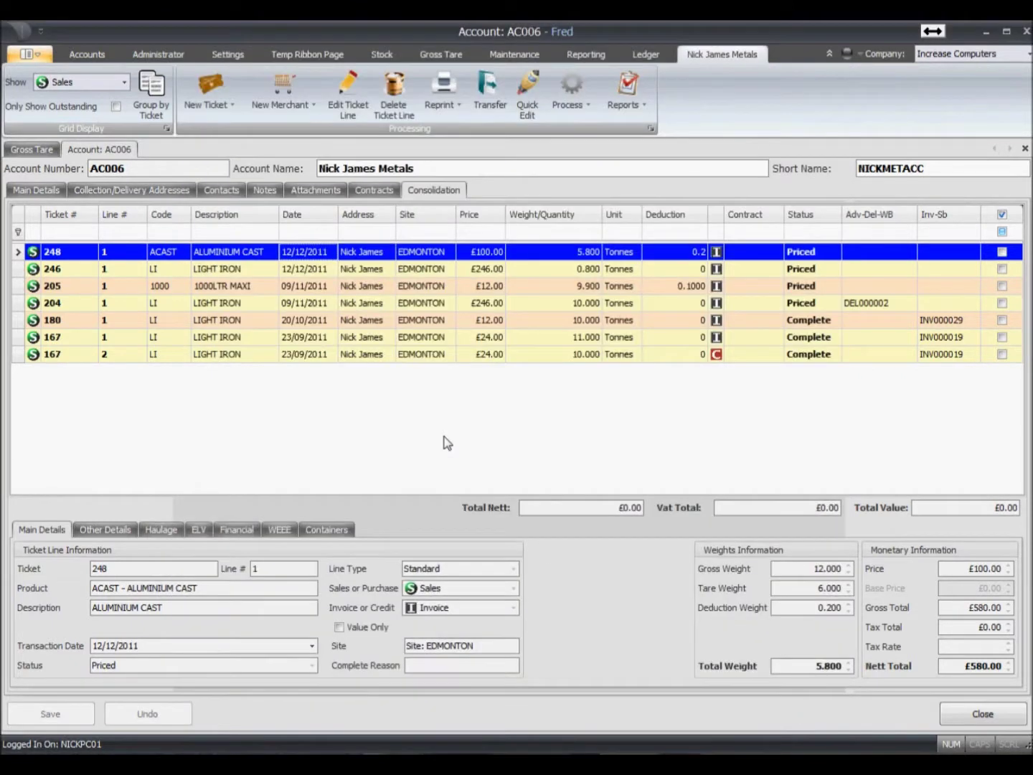
{"action": "left_click", "coordinate": [122, 82]}
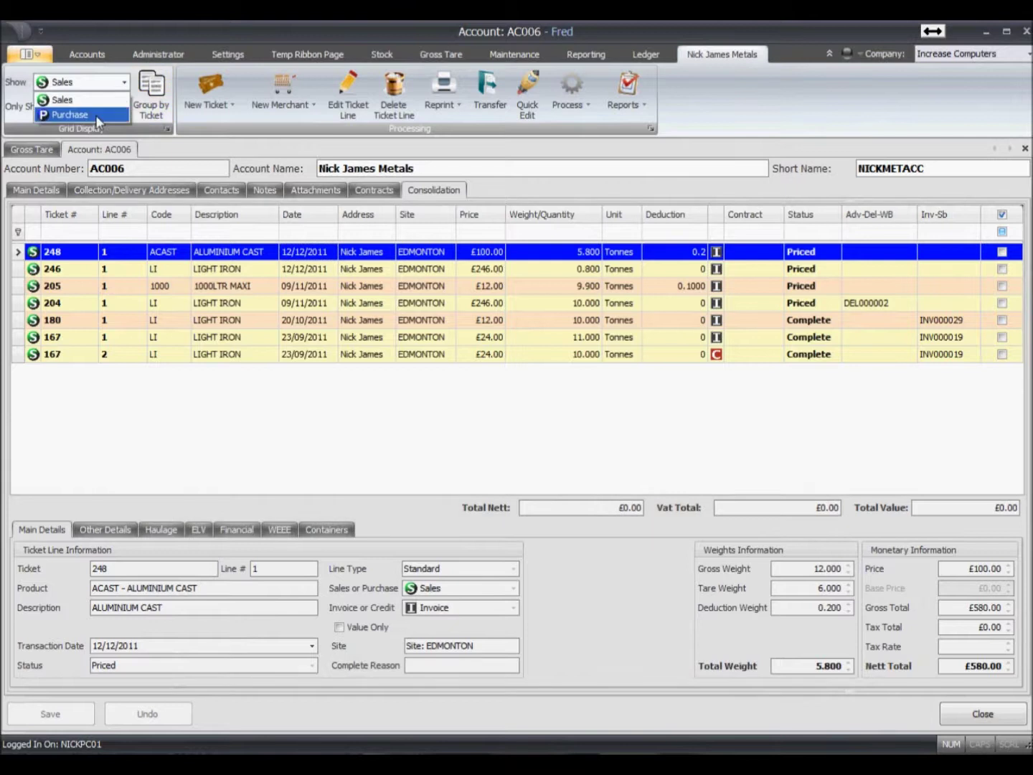
{"action": "left_click", "coordinate": [96, 114]}
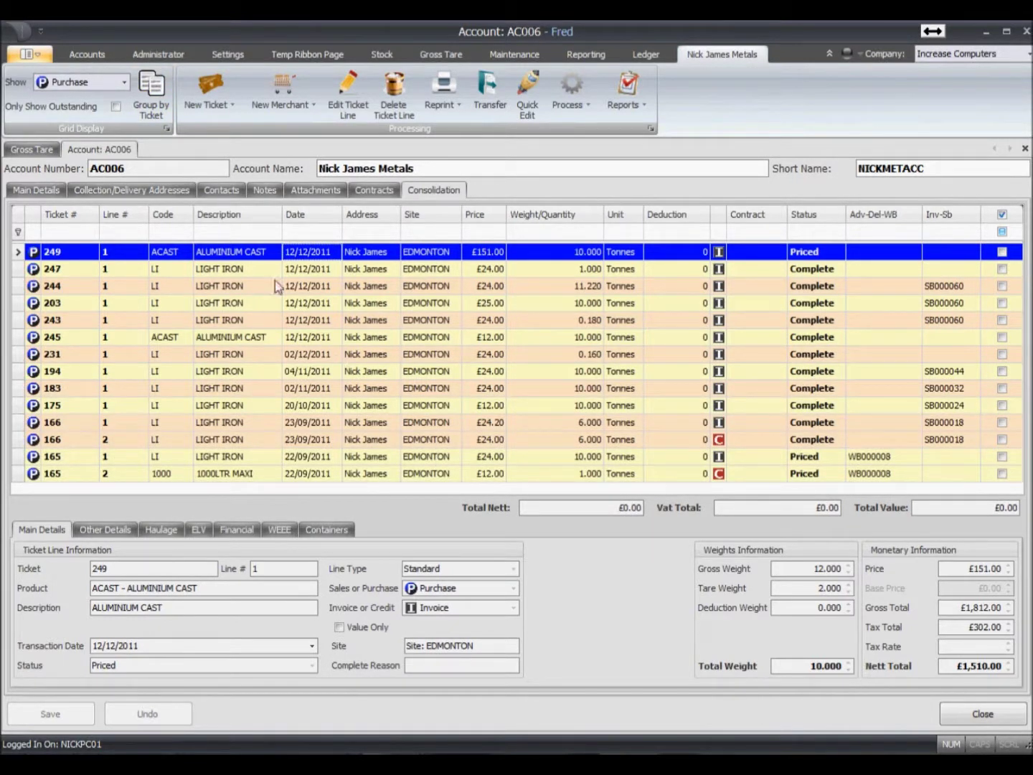
{"action": "left_click", "coordinate": [115, 108]}
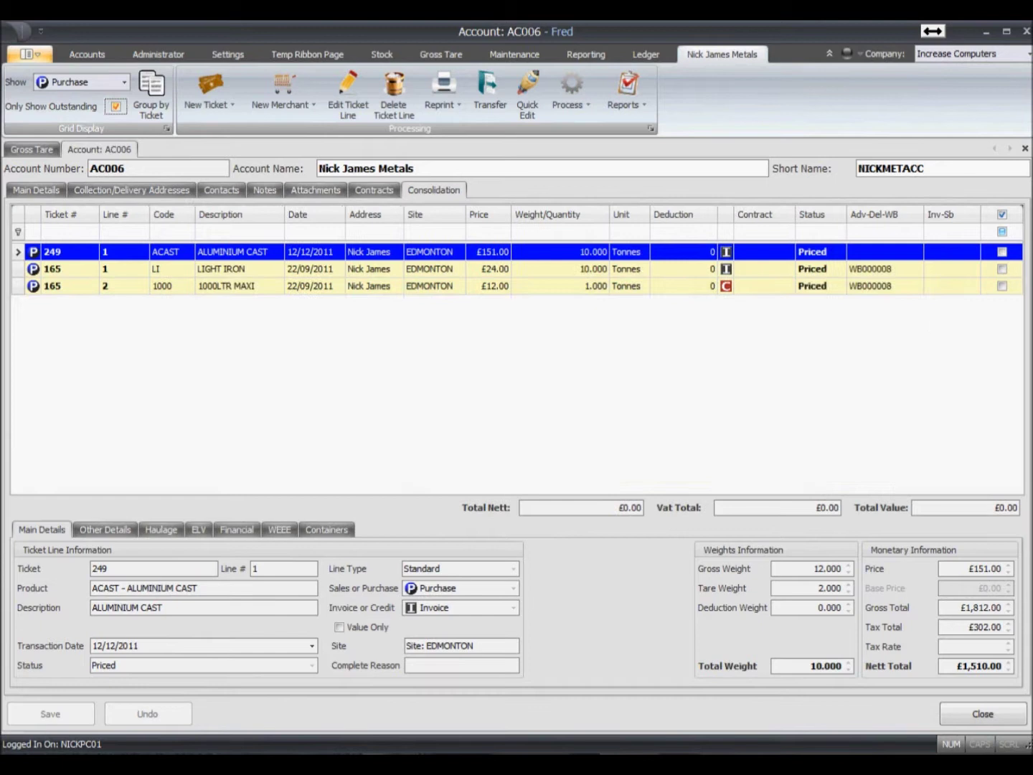
{"action": "left_click", "coordinate": [1001, 252]}
{"action": "left_click", "coordinate": [1001, 285]}
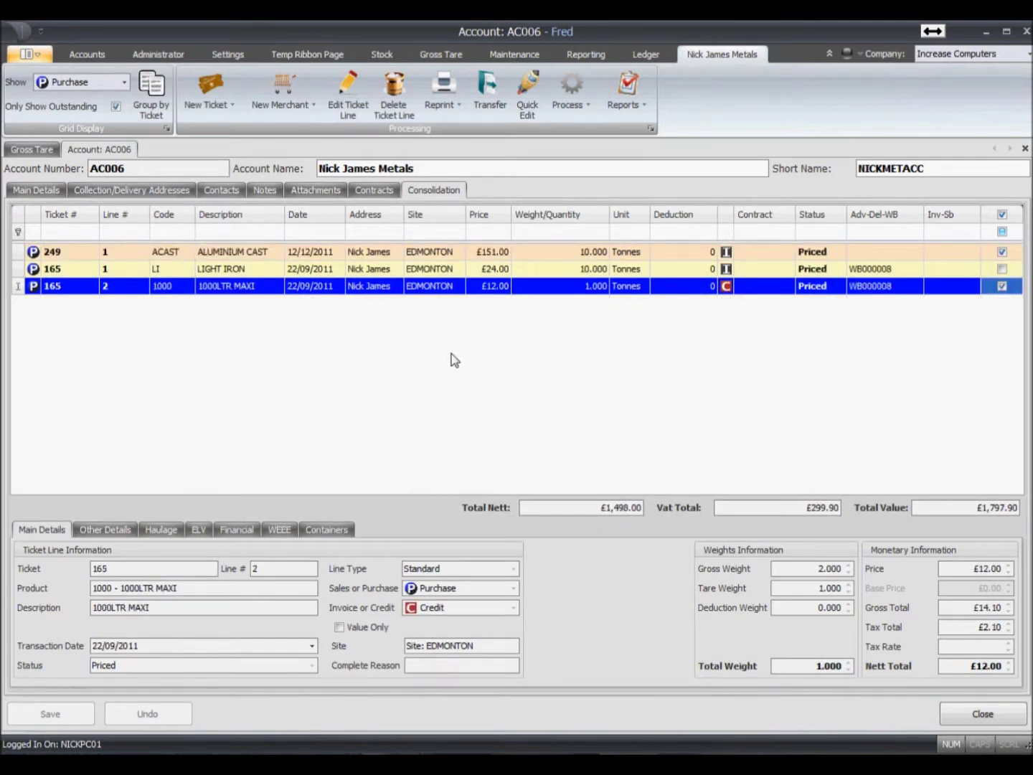
{"action": "left_click", "coordinate": [578, 109]}
- Self-bill the marked lines with the full £1826.10 paid to account
{"action": "left_click", "coordinate": [587, 132]}
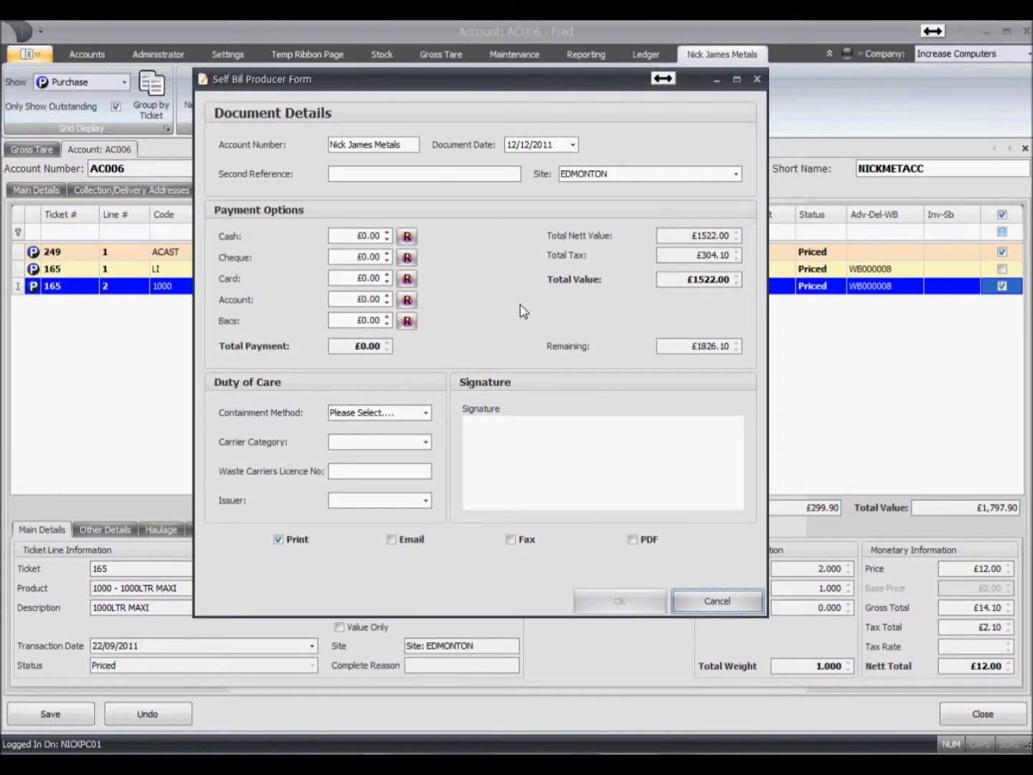
{"action": "left_click", "coordinate": [407, 299]}
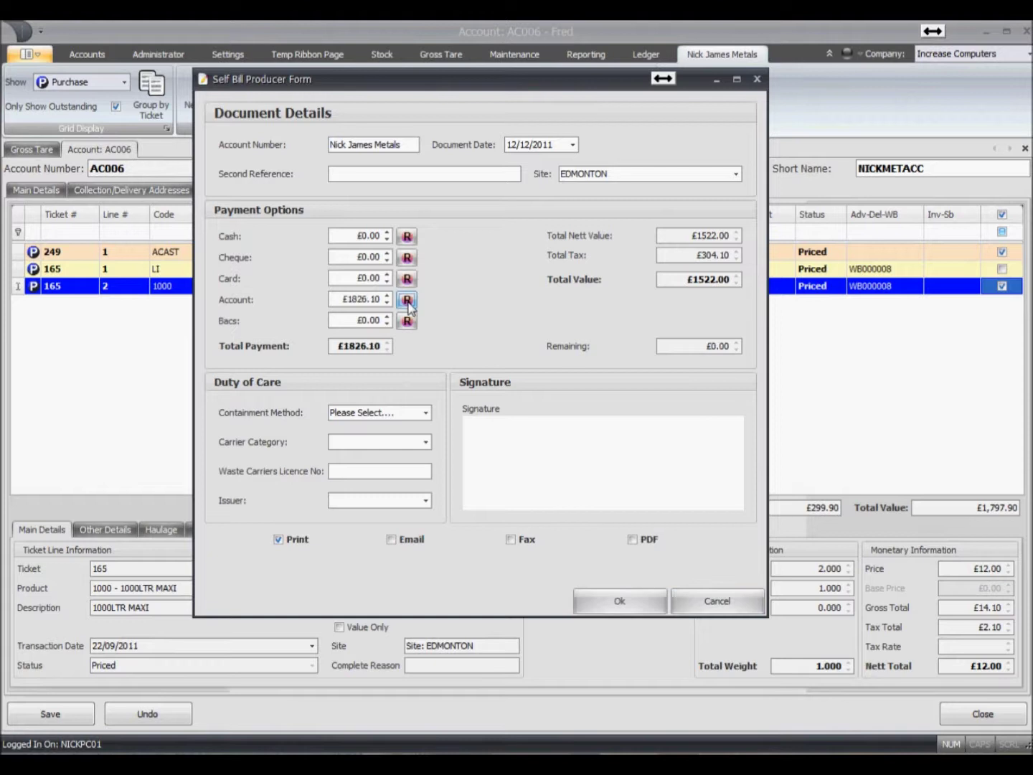
{"action": "left_click", "coordinate": [642, 603]}
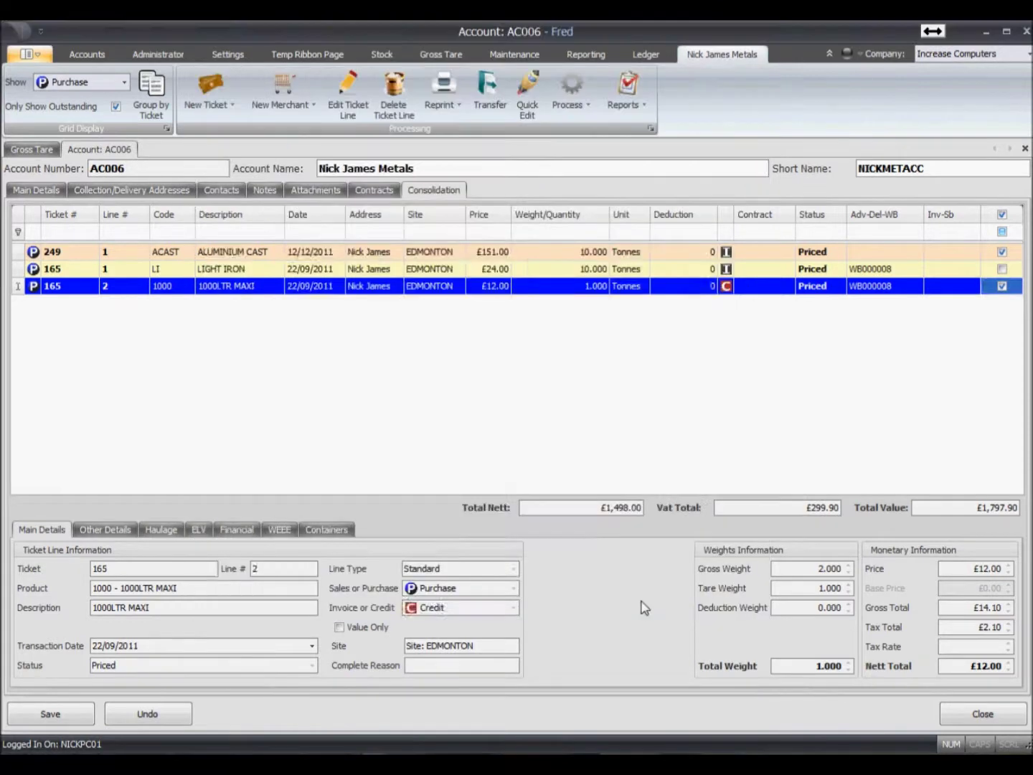